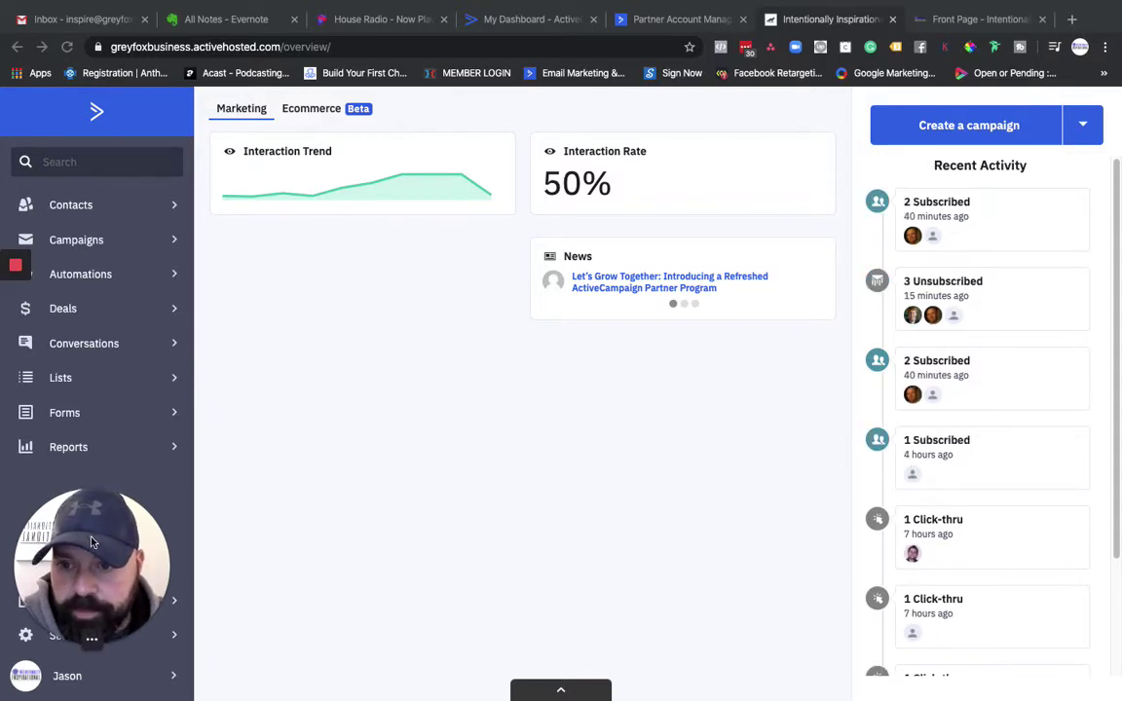
# Step: Go from the dashboard to the Conversations inbox, which has no open conversations
pyautogui.moveTo(93, 544); pyautogui.dragTo(1082, 569)
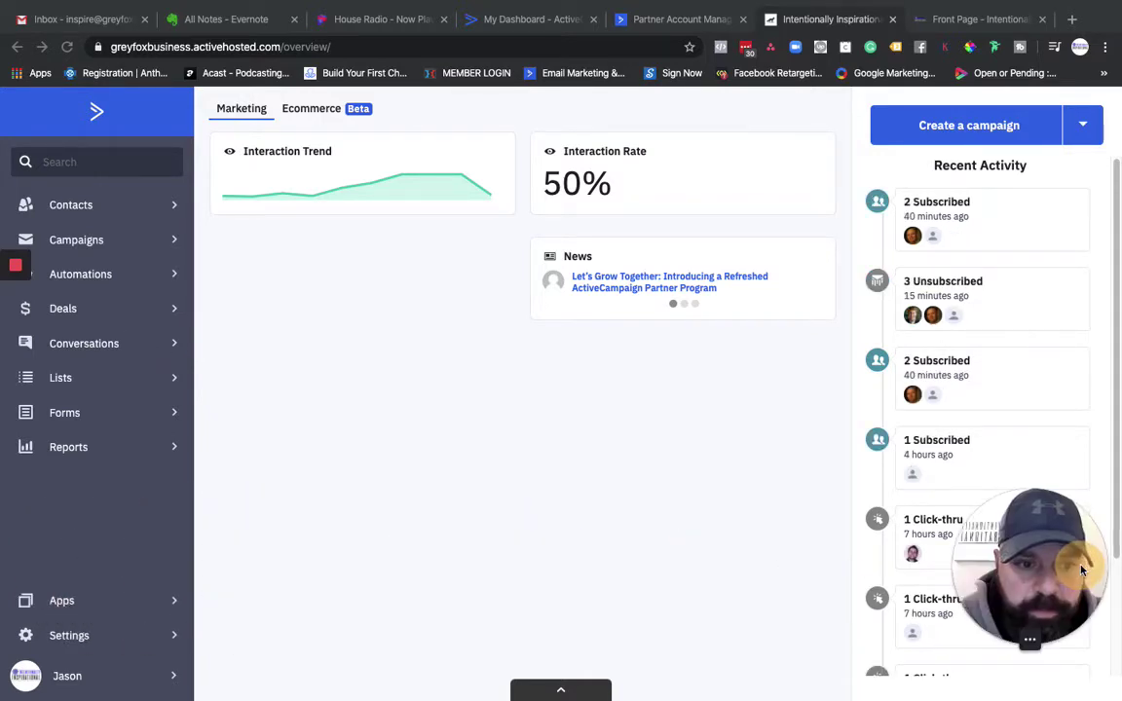
pyautogui.click(104, 348)
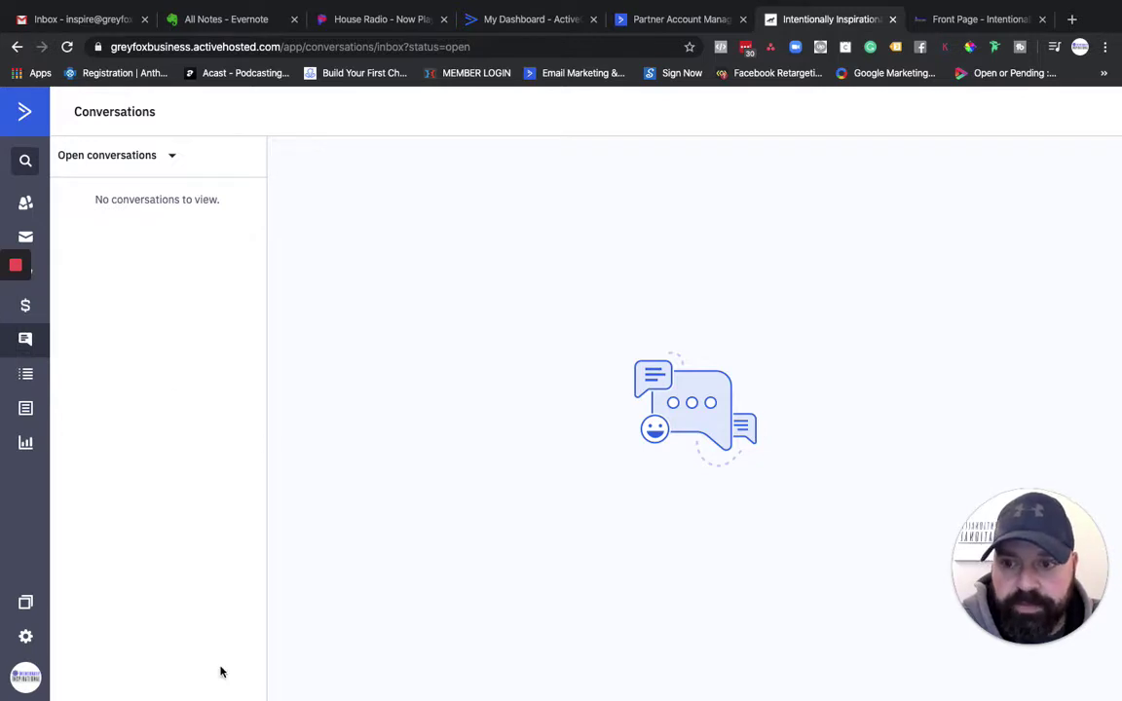
# Step: Open Conversations settings showing desktop, audio and email notifications all enabled
pyautogui.click(27, 638)
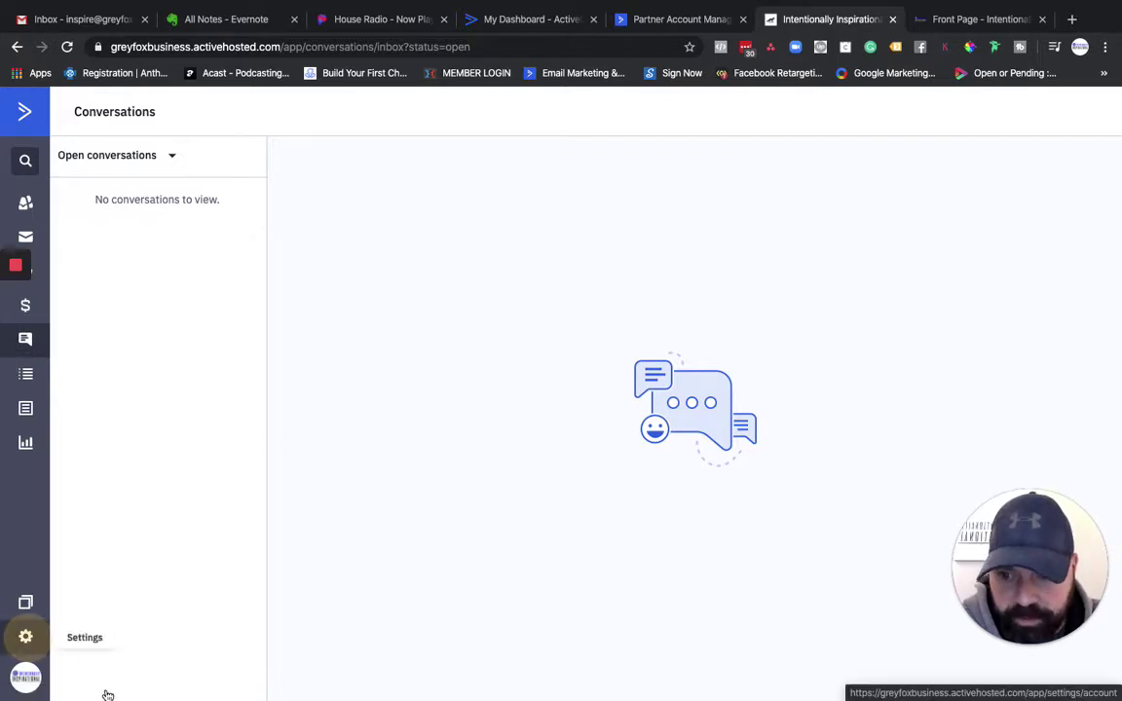
pyautogui.moveTo(250, 671)
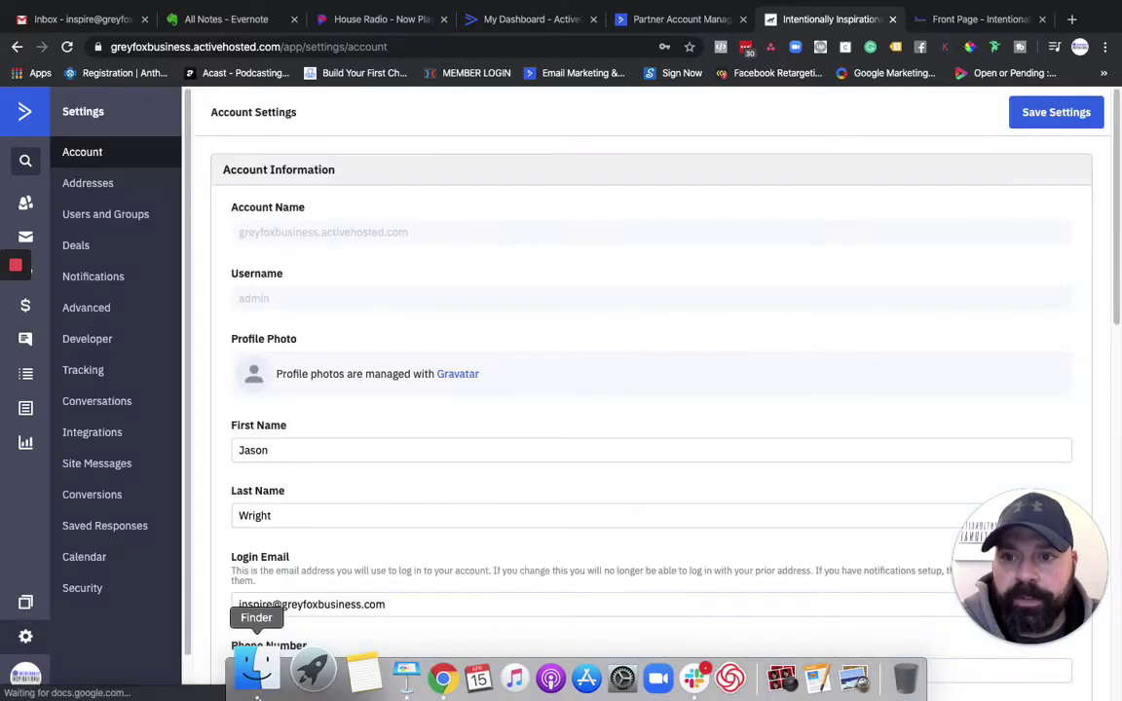
pyautogui.click(93, 411)
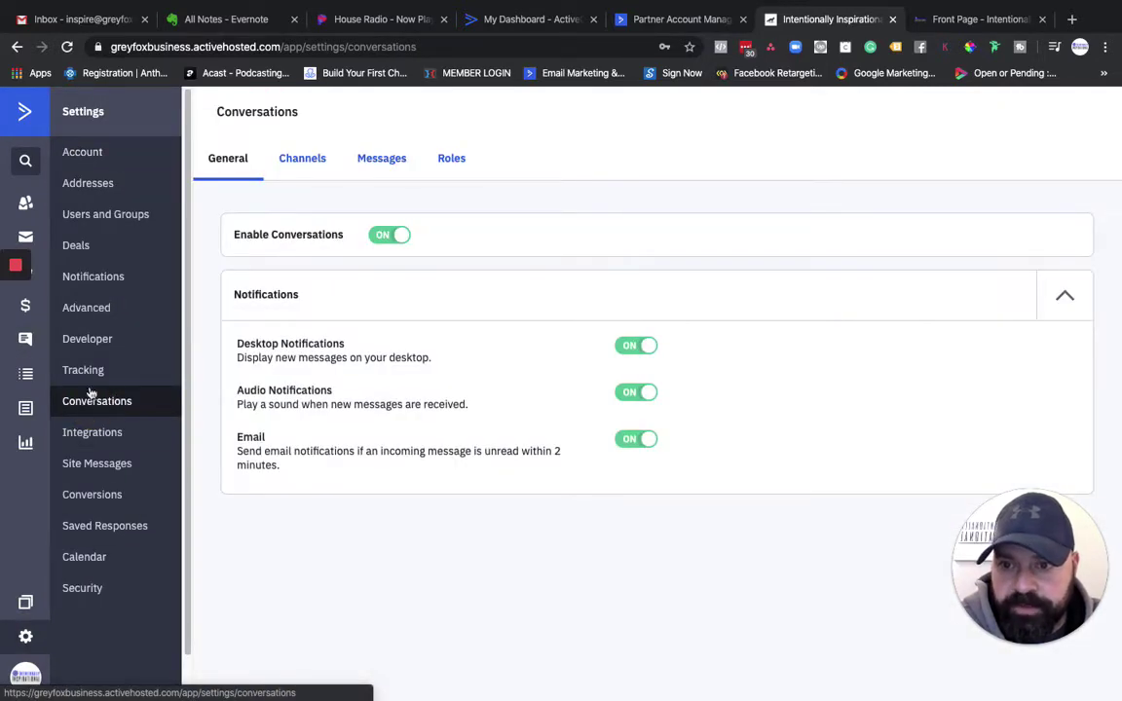
# Step: Under Tracking, toggle Conversations off and back on for intentionallyinspirational.com, then return to Conversations settings
pyautogui.click(83, 370)
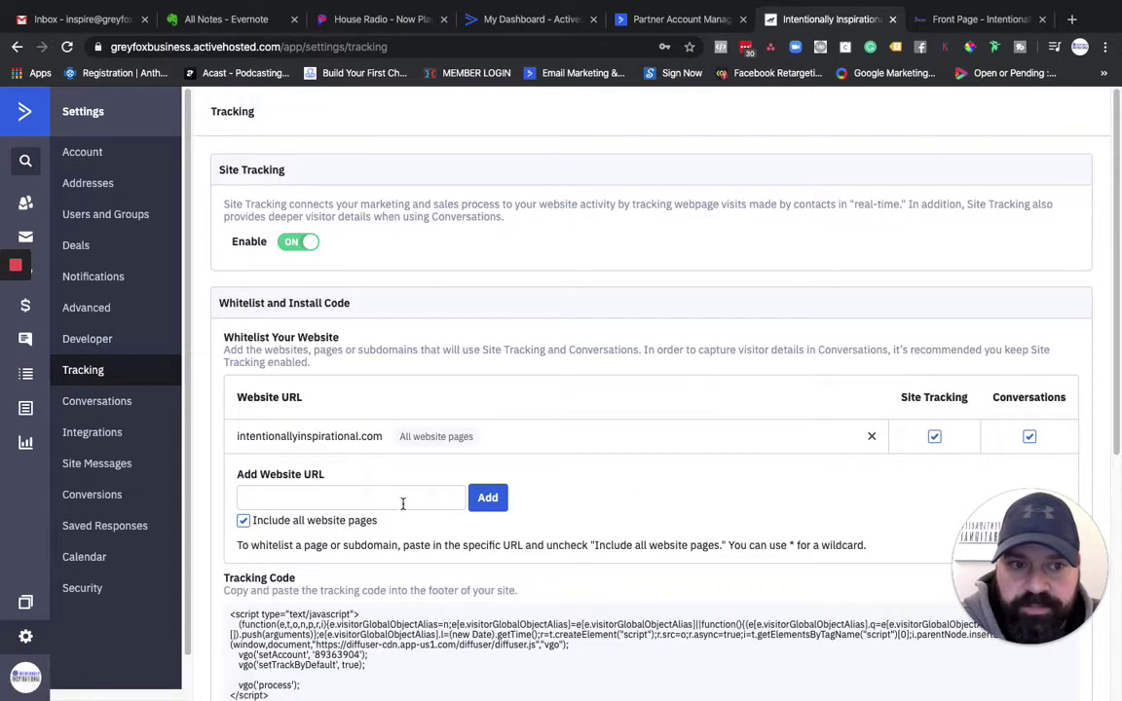
pyautogui.scroll(-1, 406, 501)
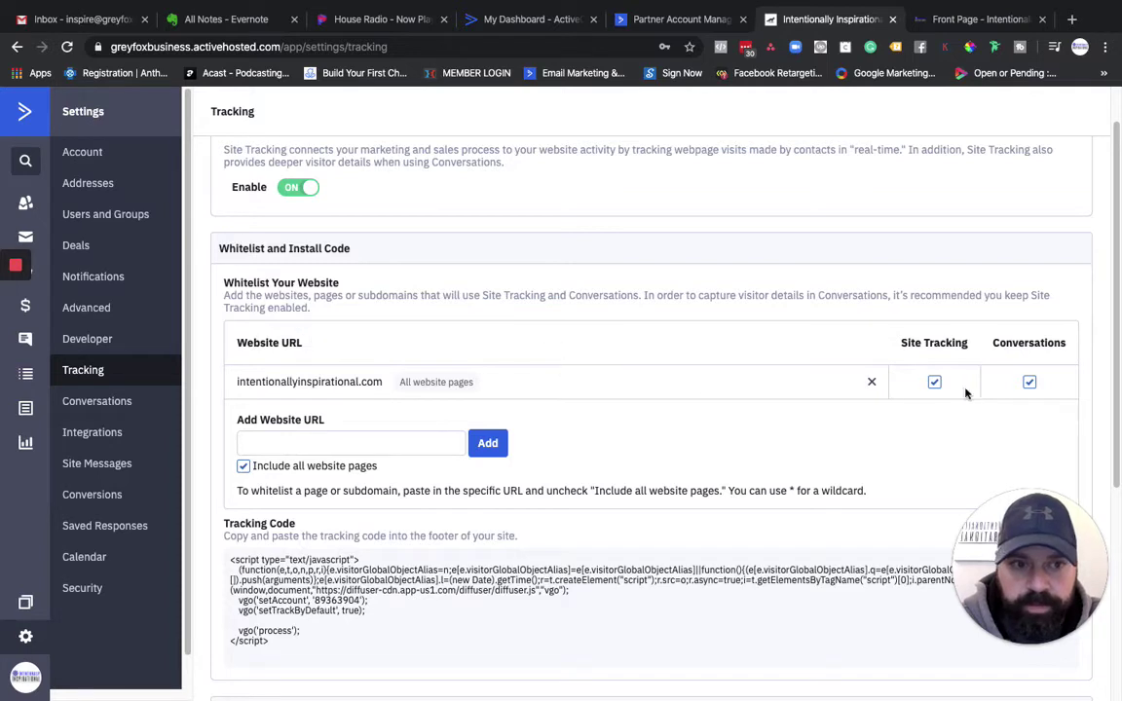
pyautogui.click(1029, 381)
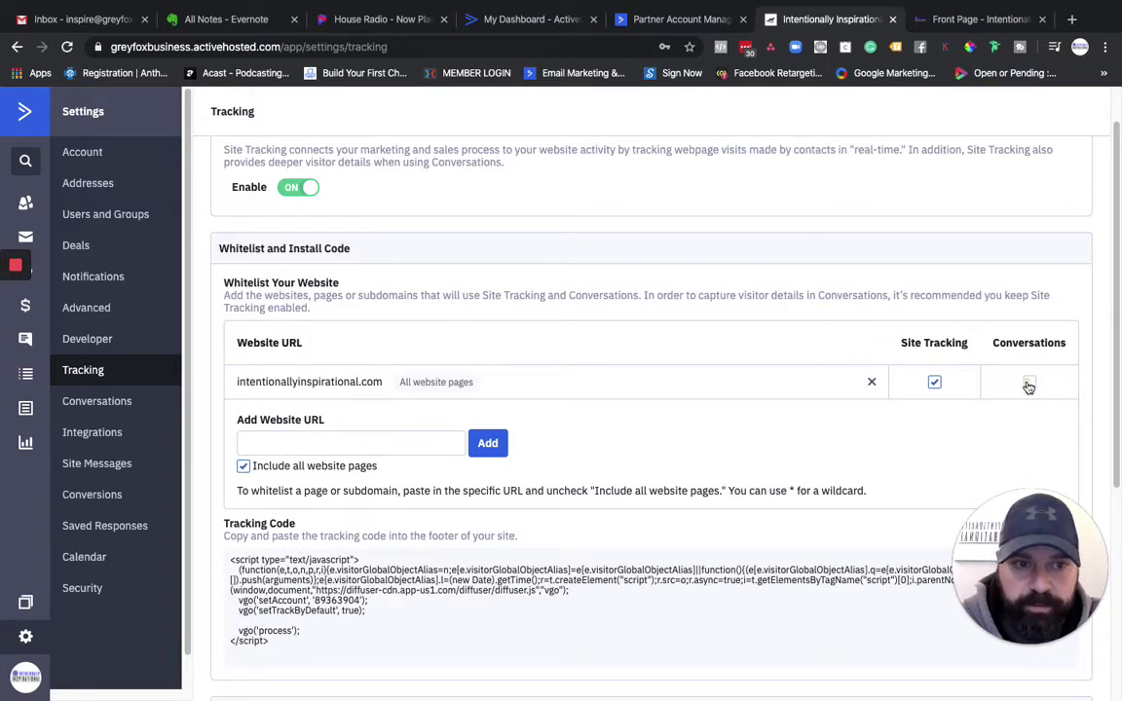
pyautogui.click(1028, 383)
pyautogui.scroll(1, 548, 376)
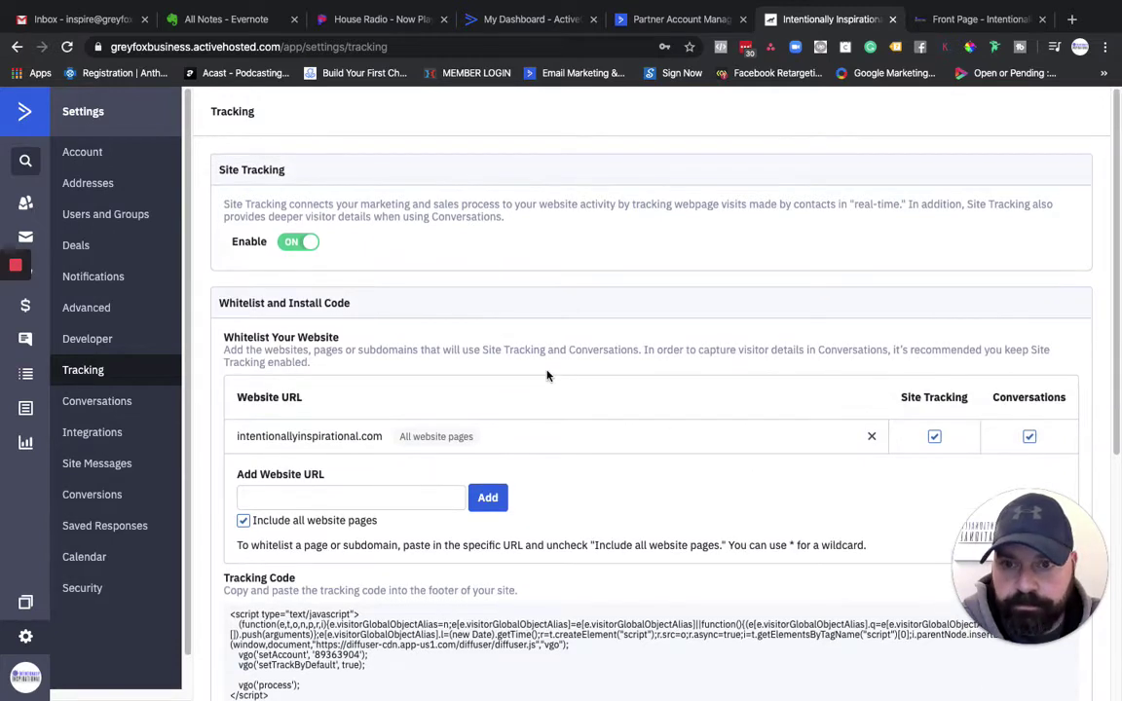
pyautogui.click(96, 400)
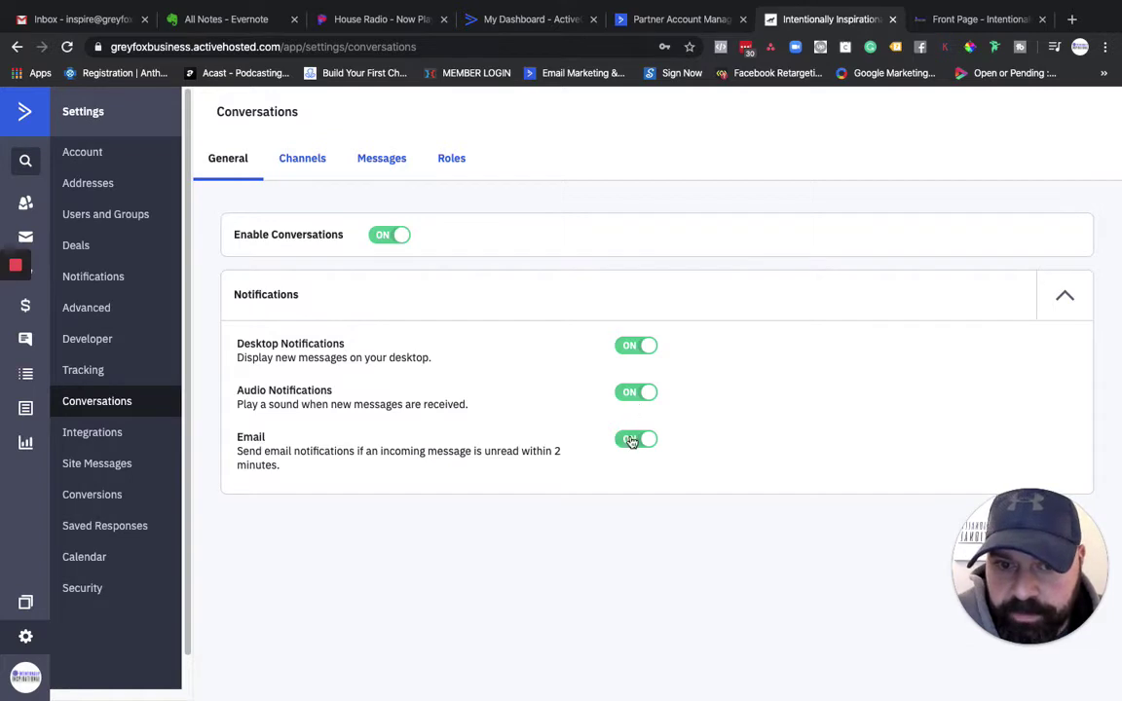
# Step: Collapse Notifications and expand the Web Chat channel showing its headline, logo and brand colour #0912E2
pyautogui.click(1066, 295)
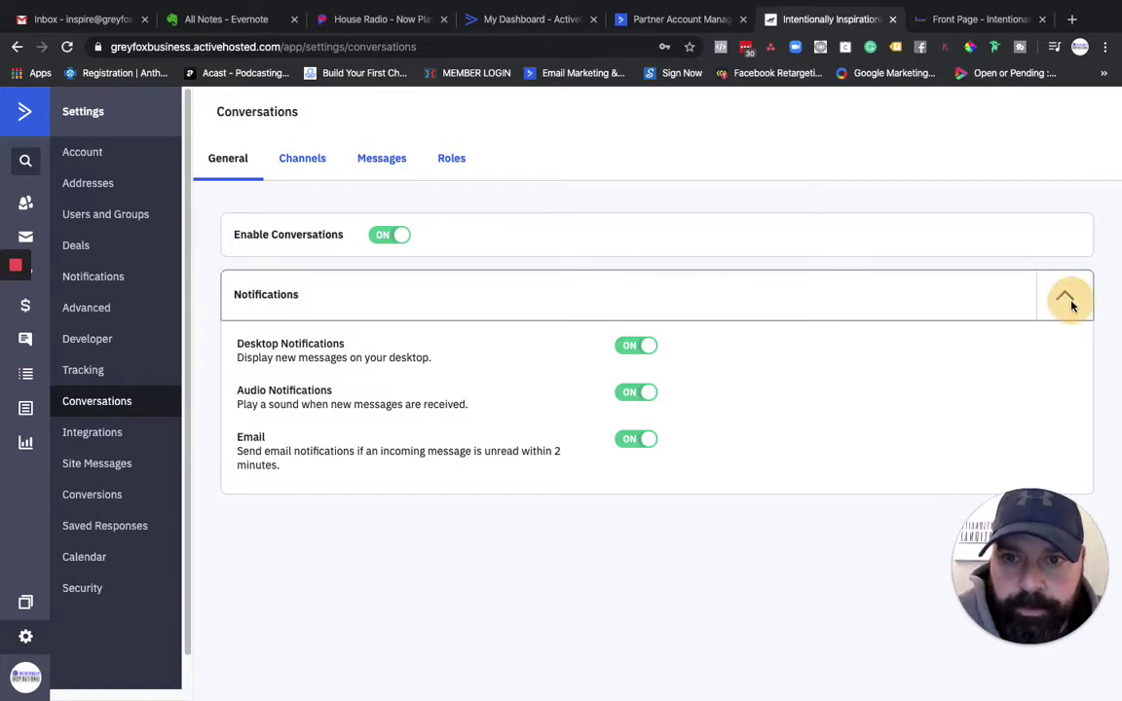
pyautogui.click(302, 159)
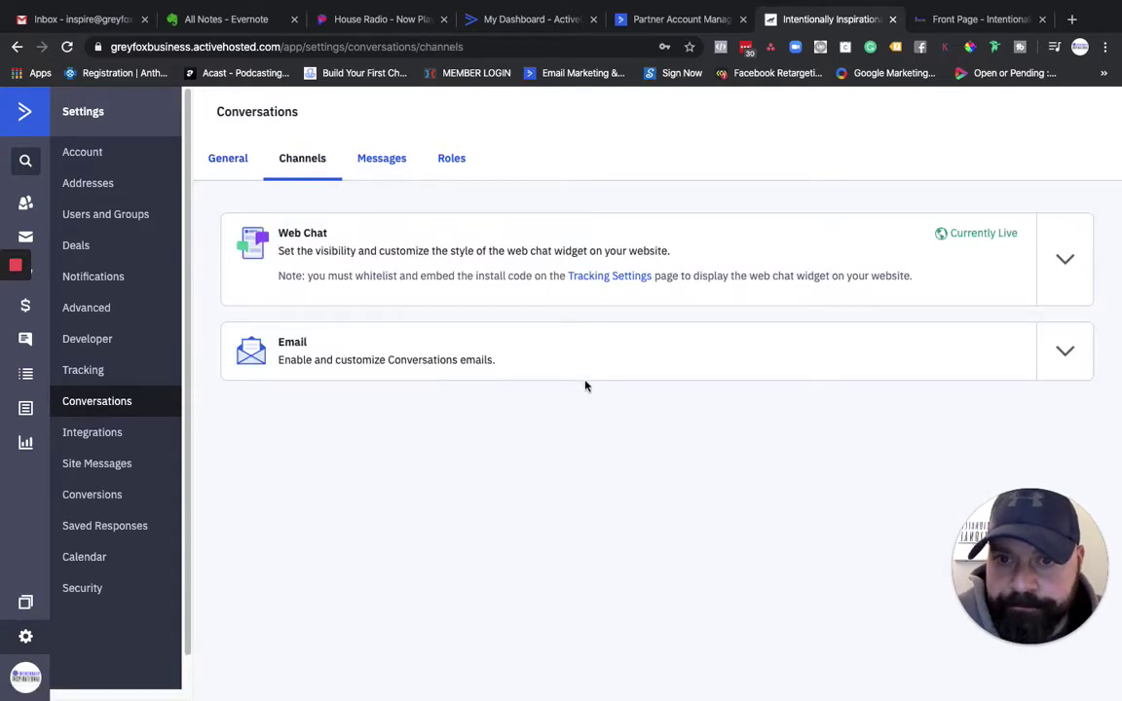
pyautogui.click(1066, 263)
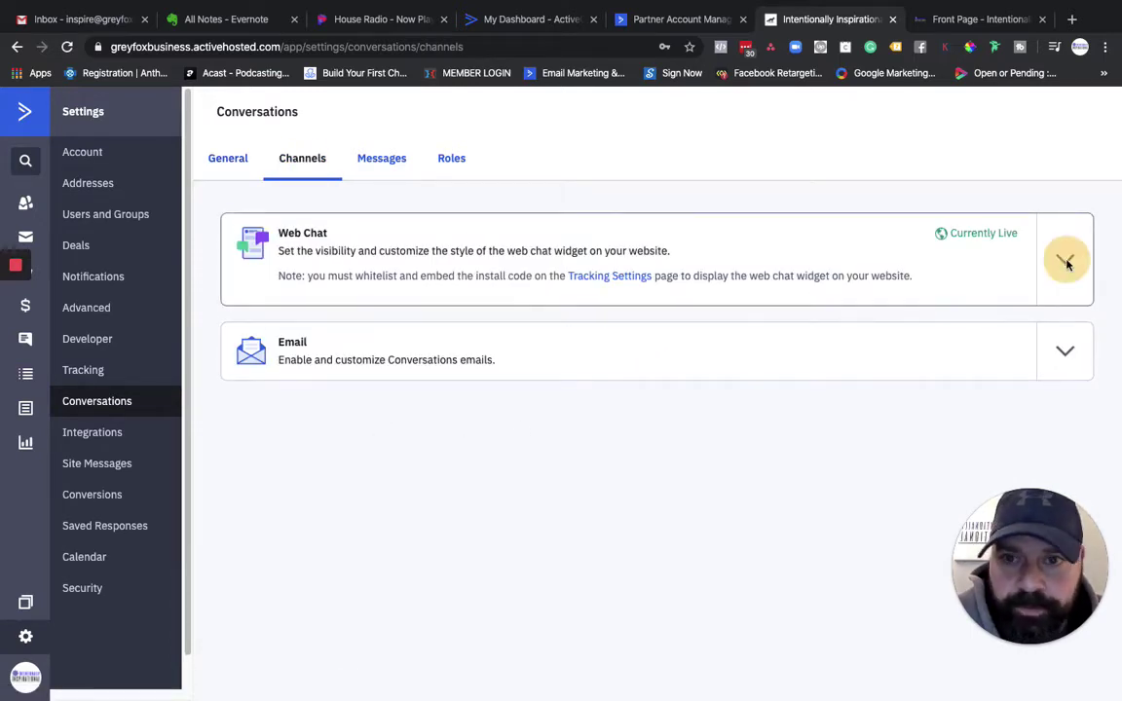
pyautogui.scroll(-1, 828, 281)
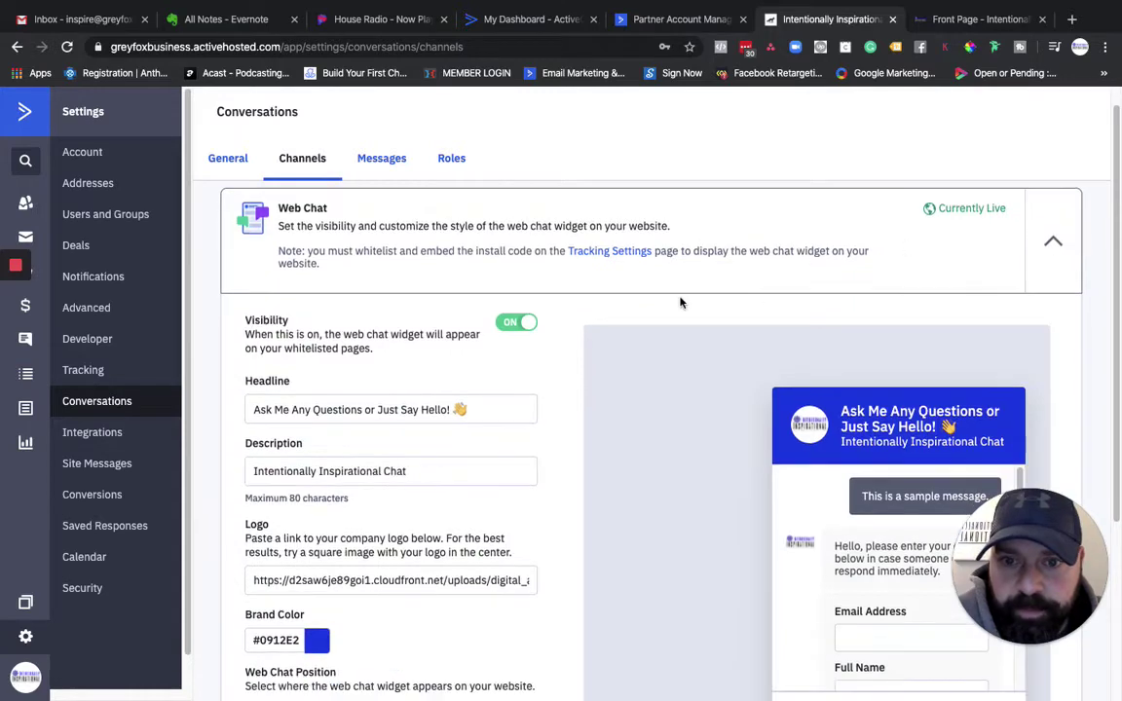
pyautogui.scroll(-2, 623, 331)
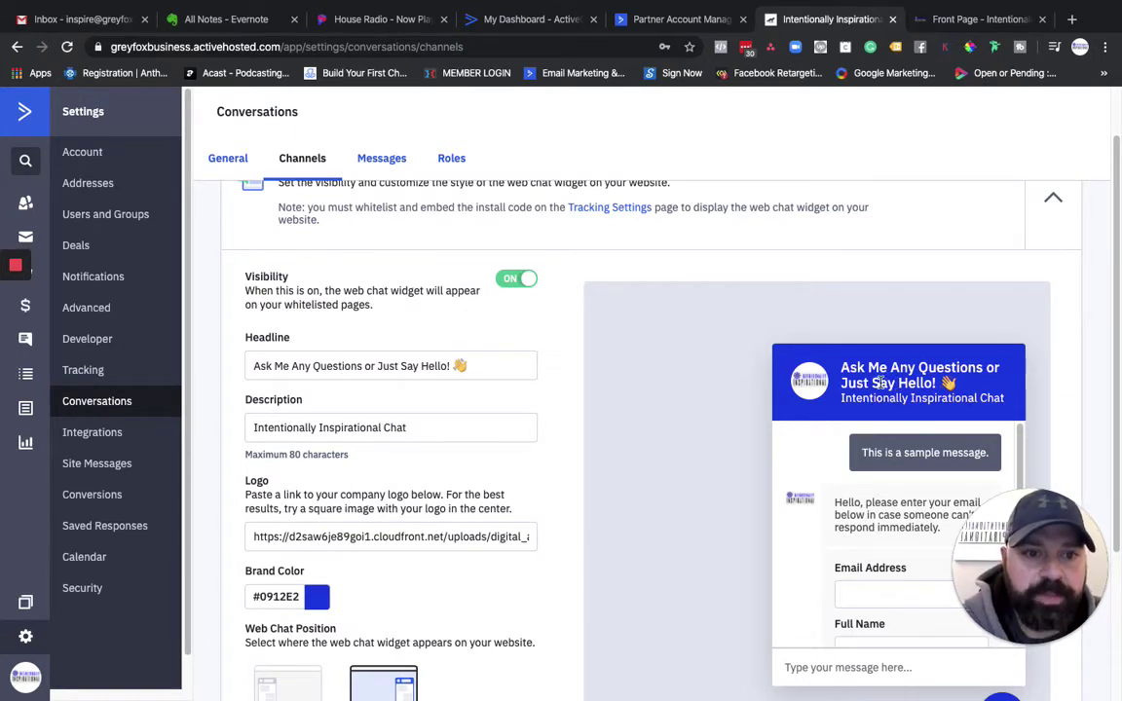
# Step: On the intentionallyinspirational.com front page, open the chat widget and close it again
pyautogui.click(974, 18)
pyautogui.moveTo(1023, 565); pyautogui.dragTo(47, 570)
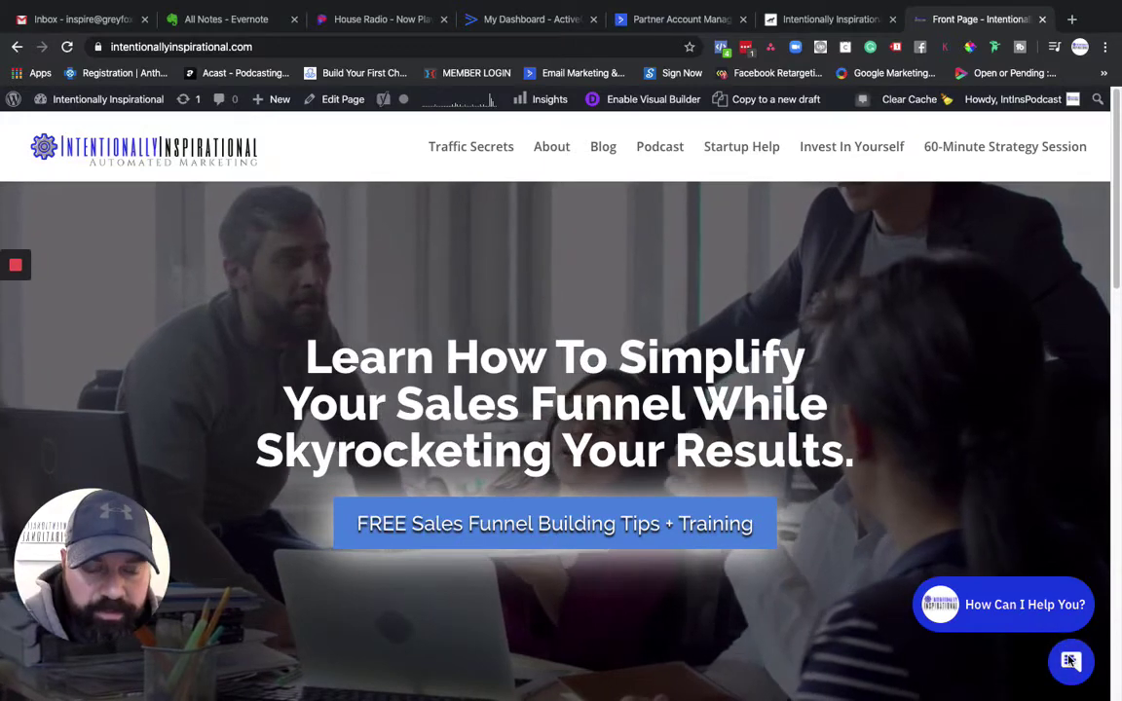
pyautogui.click(1047, 621)
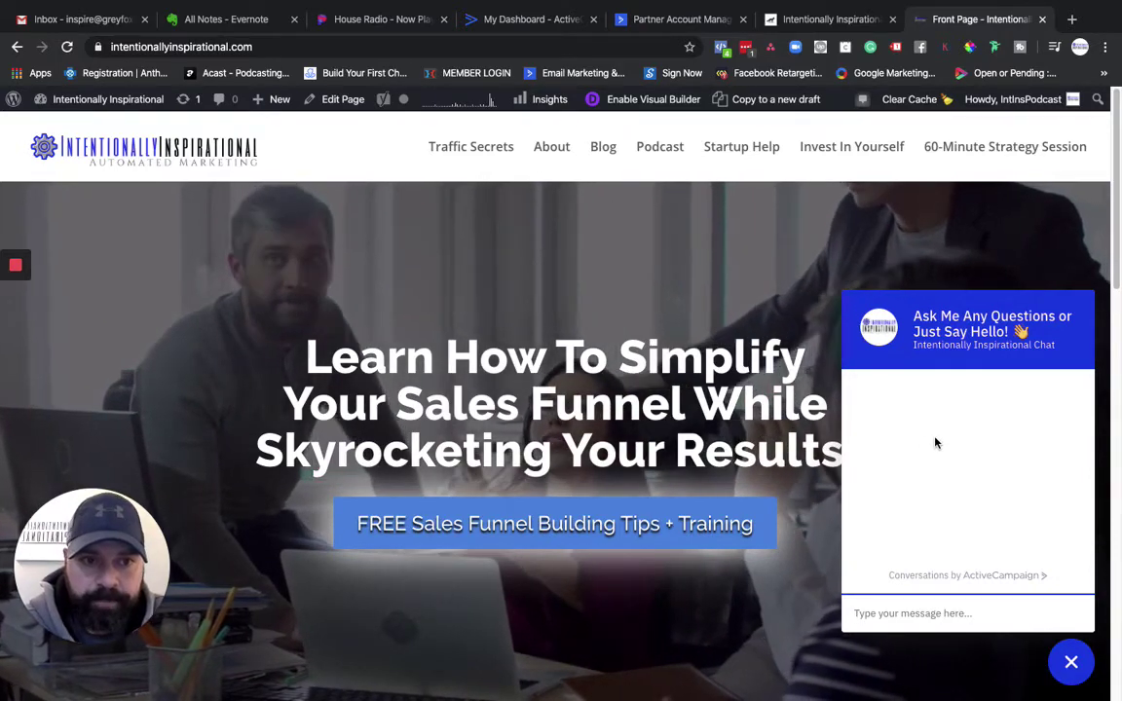
pyautogui.click(1072, 665)
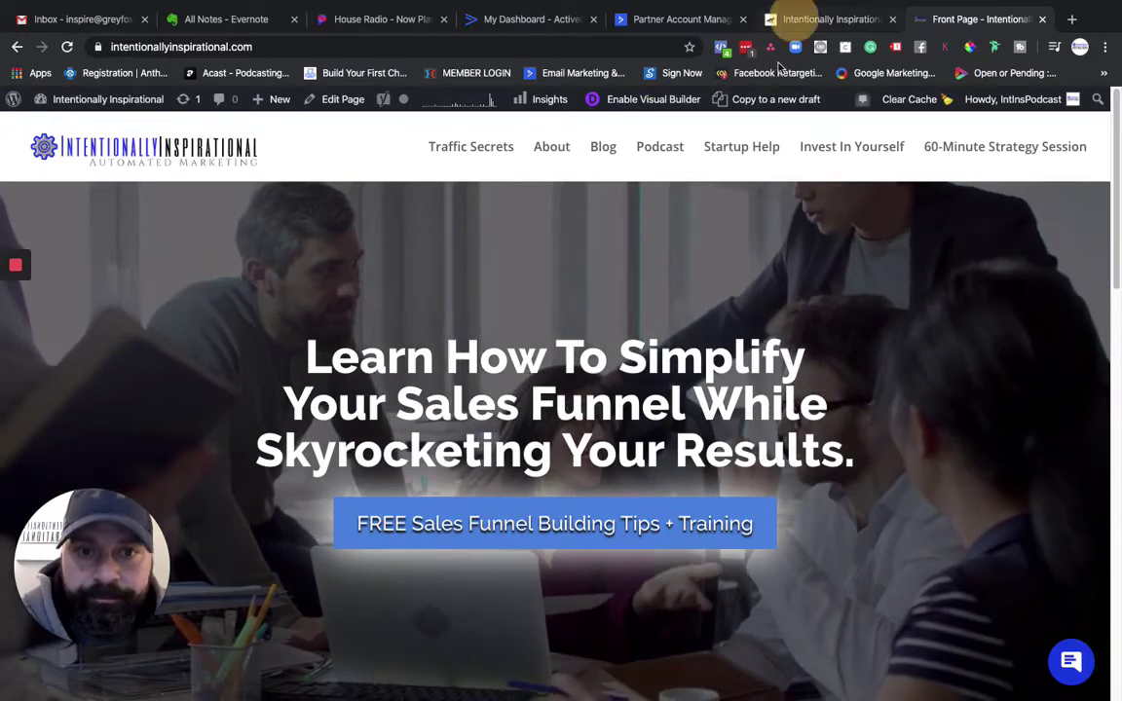
# Step: Back in ActiveCampaign, expand the Email channel and review its 'Thanks for reaching out to us!' subject
pyautogui.click(818, 20)
pyautogui.scroll(-1, 558, 288)
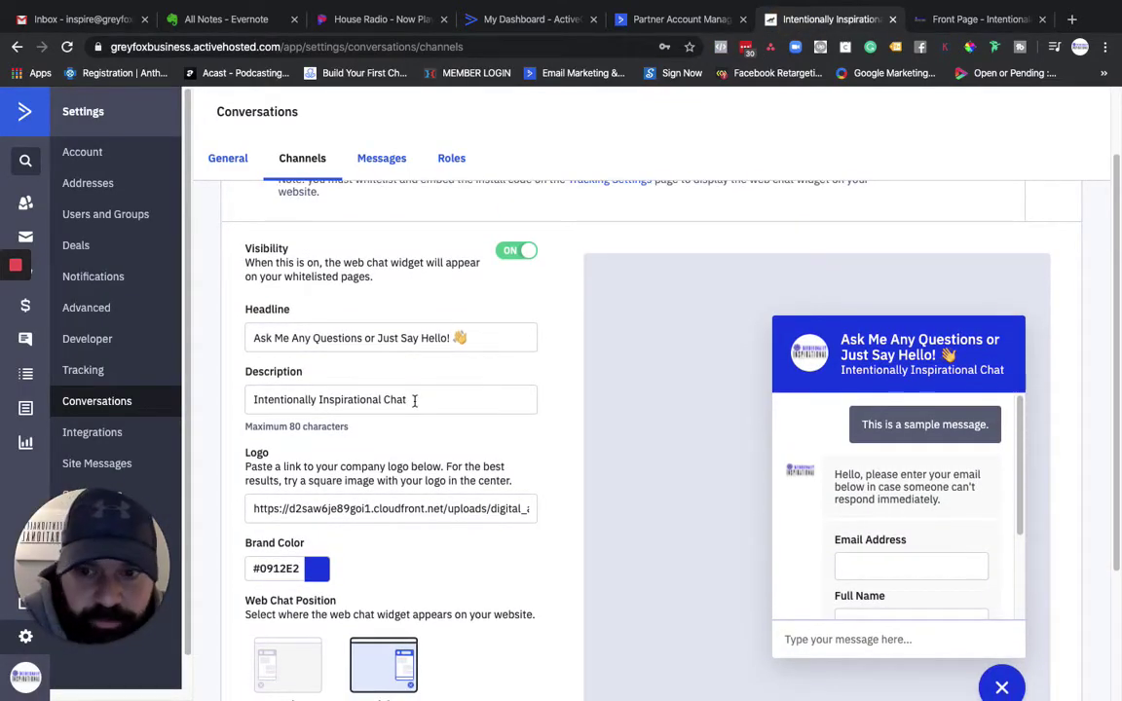
pyautogui.scroll(1, 414, 400)
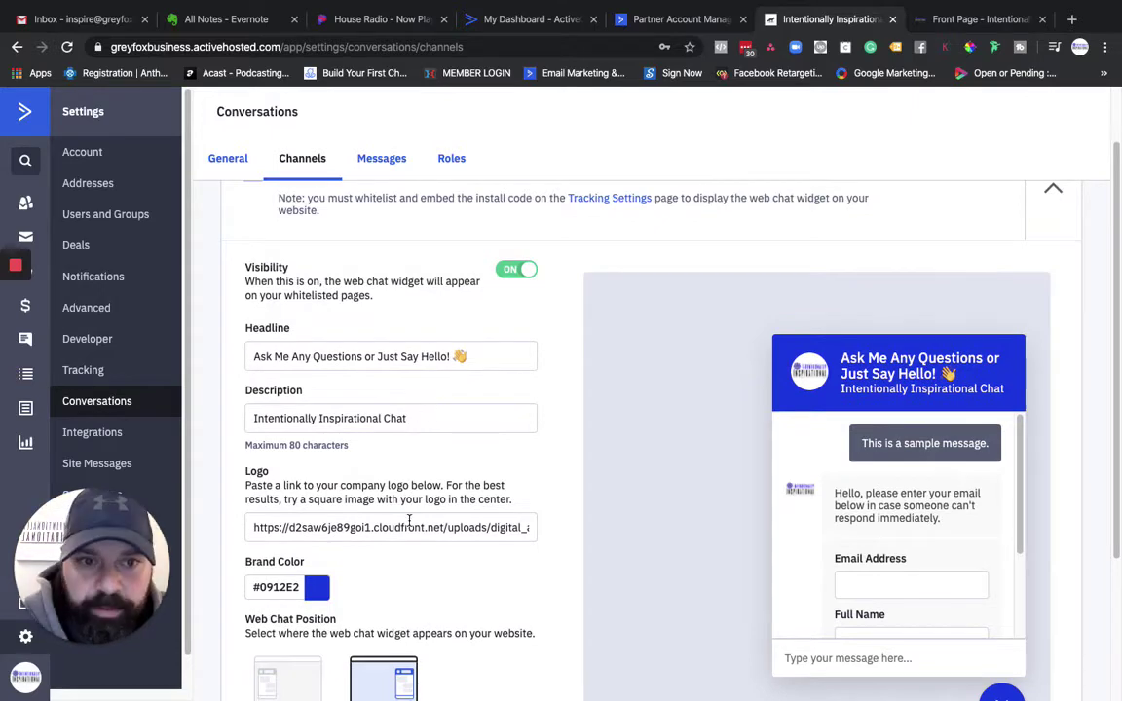
pyautogui.scroll(-3, 423, 503)
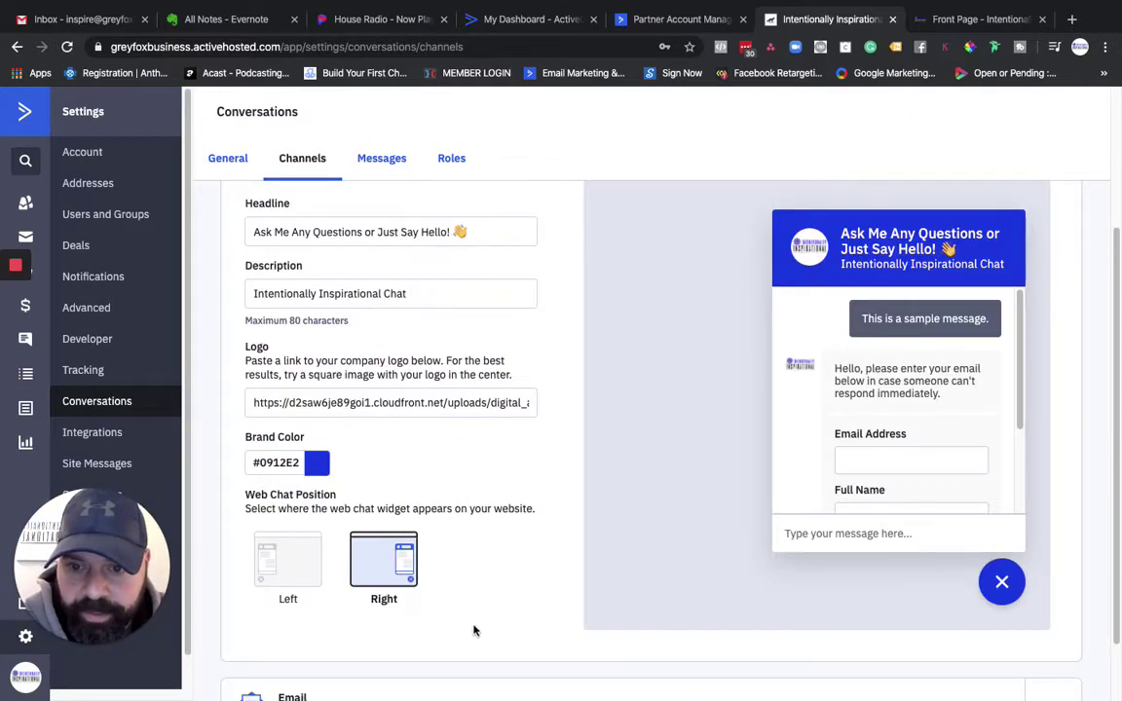
pyautogui.scroll(-2, 460, 565)
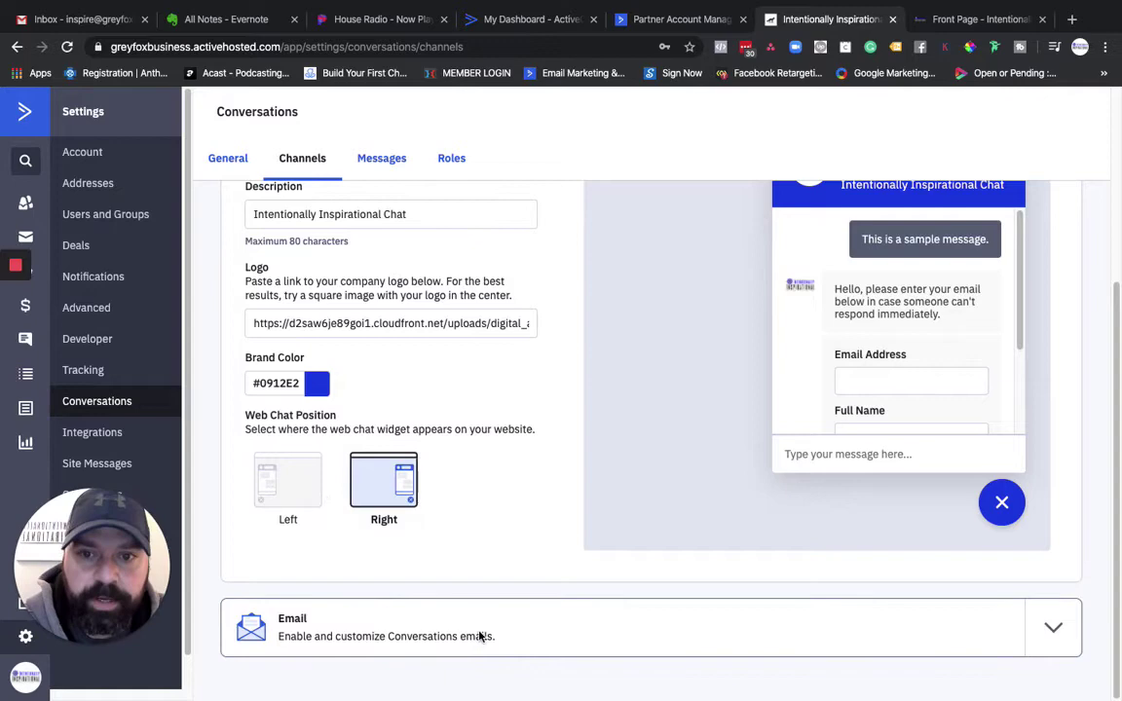
pyautogui.click(1049, 629)
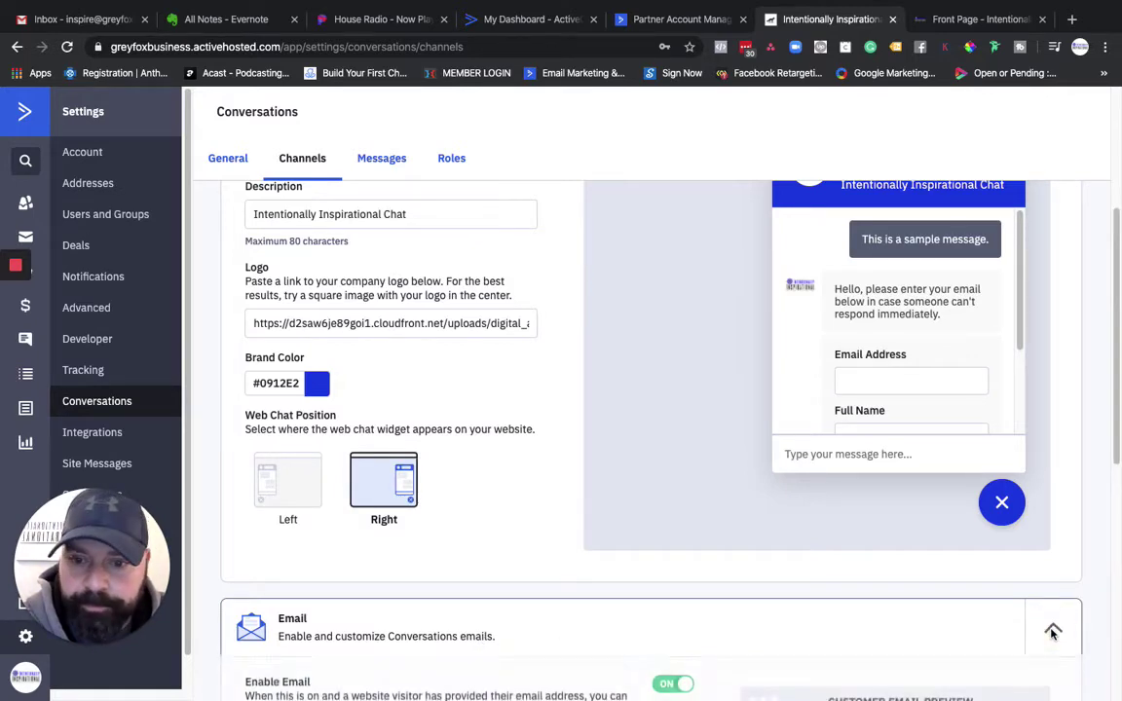
pyautogui.scroll(-3, 877, 565)
pyautogui.scroll(-5, 854, 548)
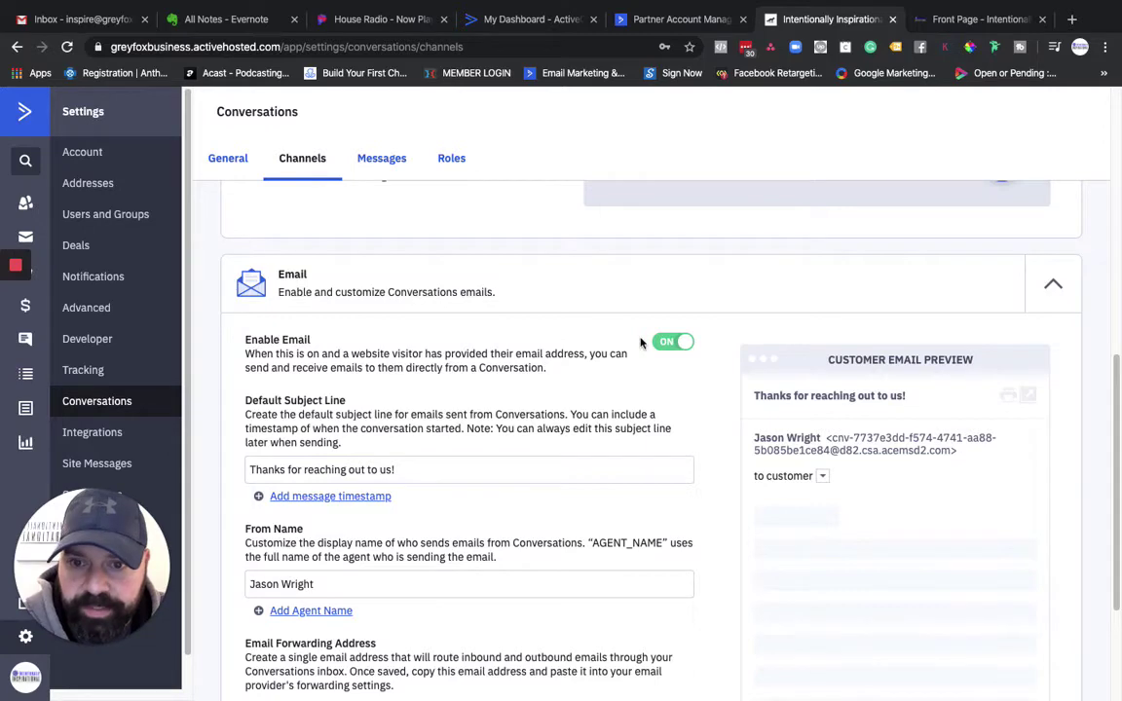
pyautogui.scroll(-3, 435, 513)
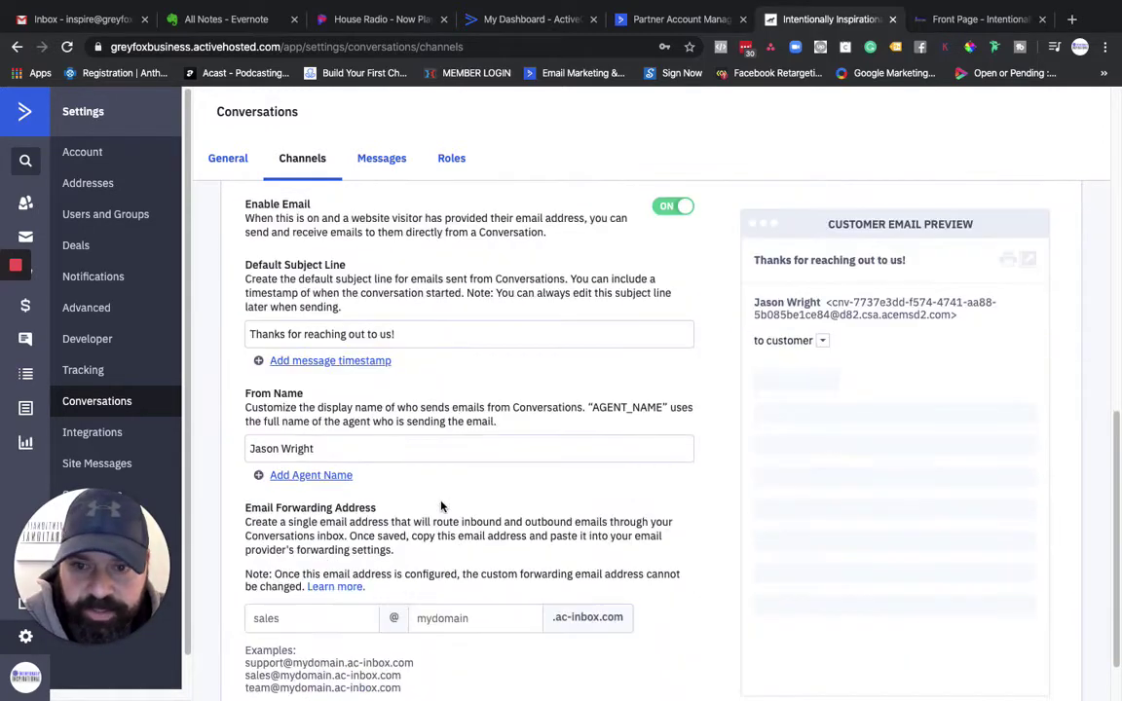
pyautogui.scroll(-2, 376, 434)
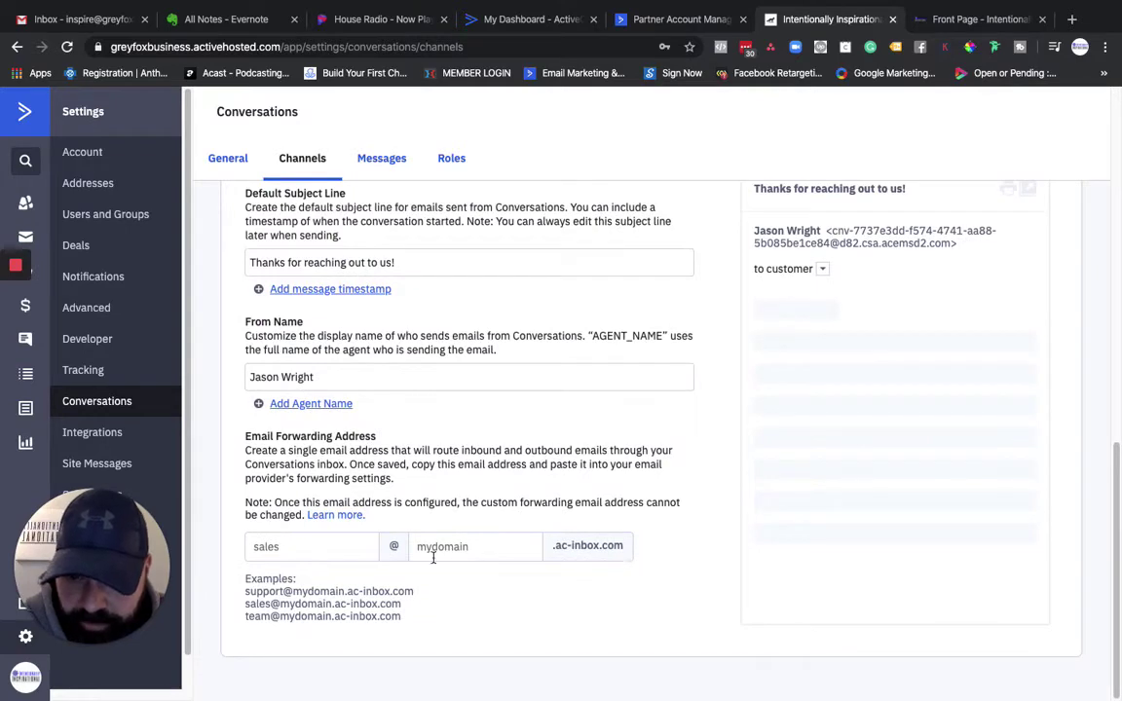
pyautogui.scroll(10, 451, 562)
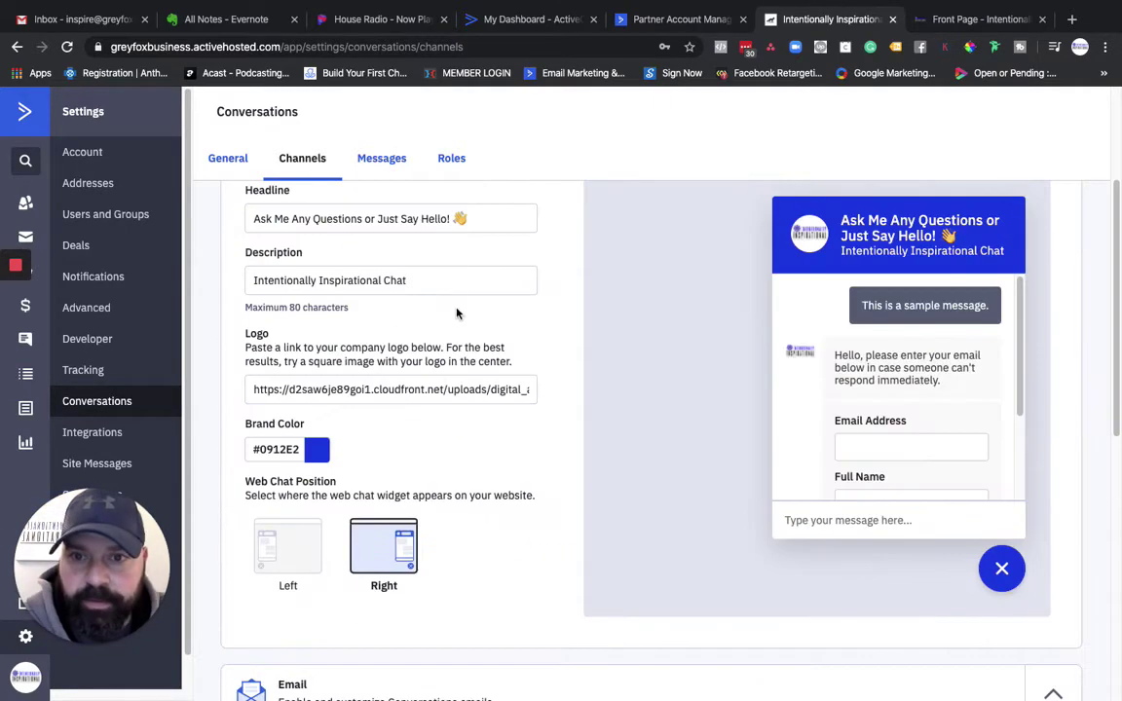
# Step: In Messages settings, keep the capture form to Email Address and Full Name, adding no extra fields
pyautogui.click(394, 163)
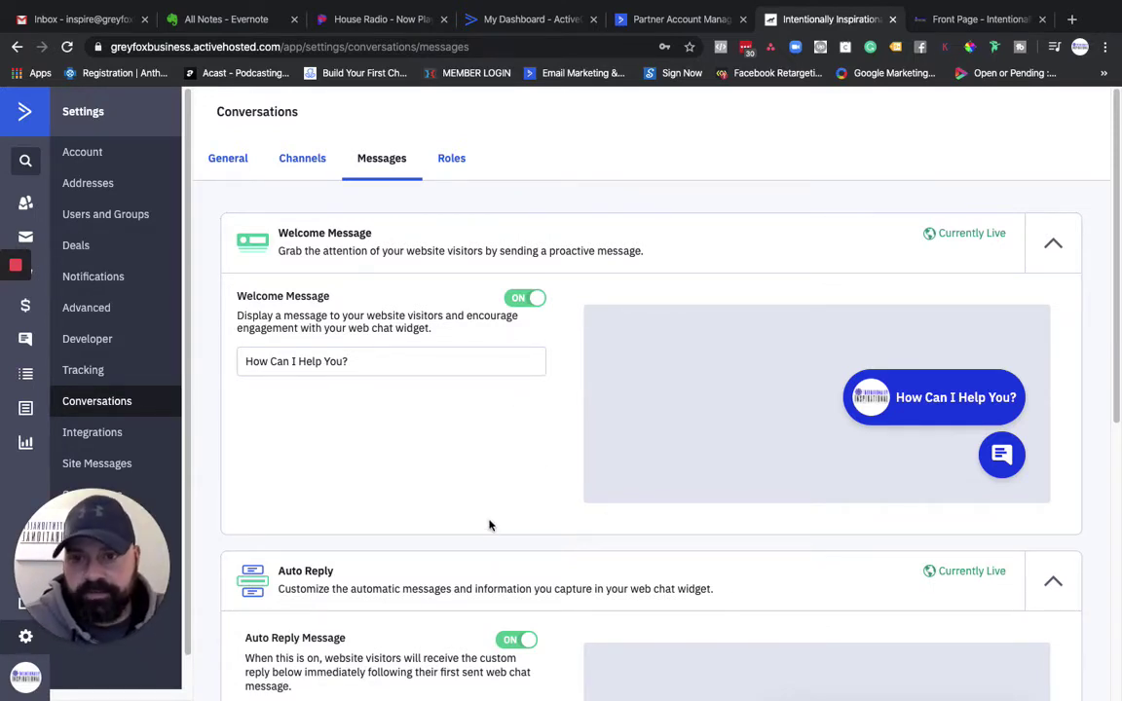
pyautogui.scroll(-1, 486, 400)
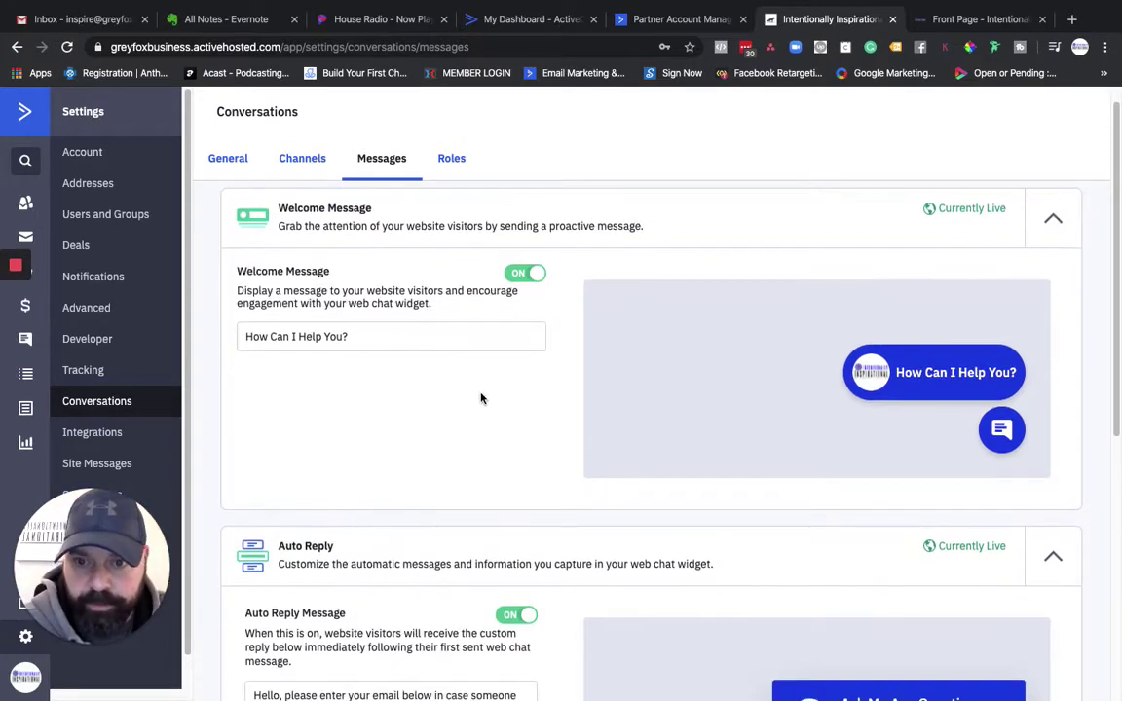
pyautogui.scroll(-5, 481, 399)
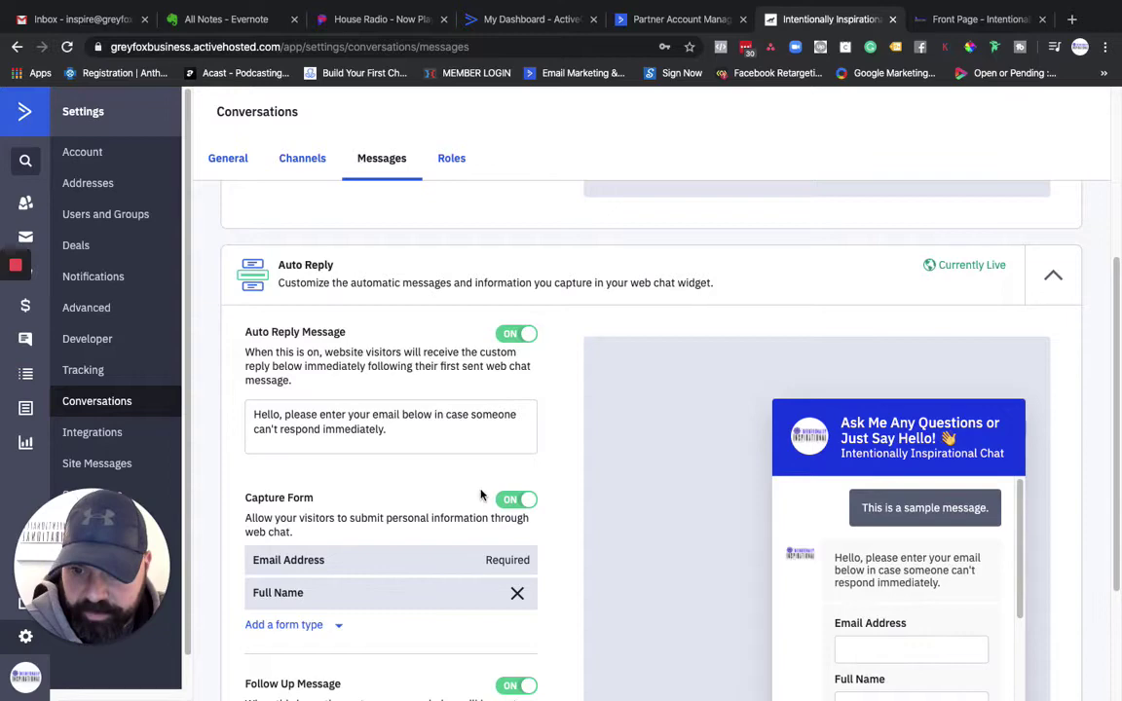
pyautogui.scroll(-2, 480, 496)
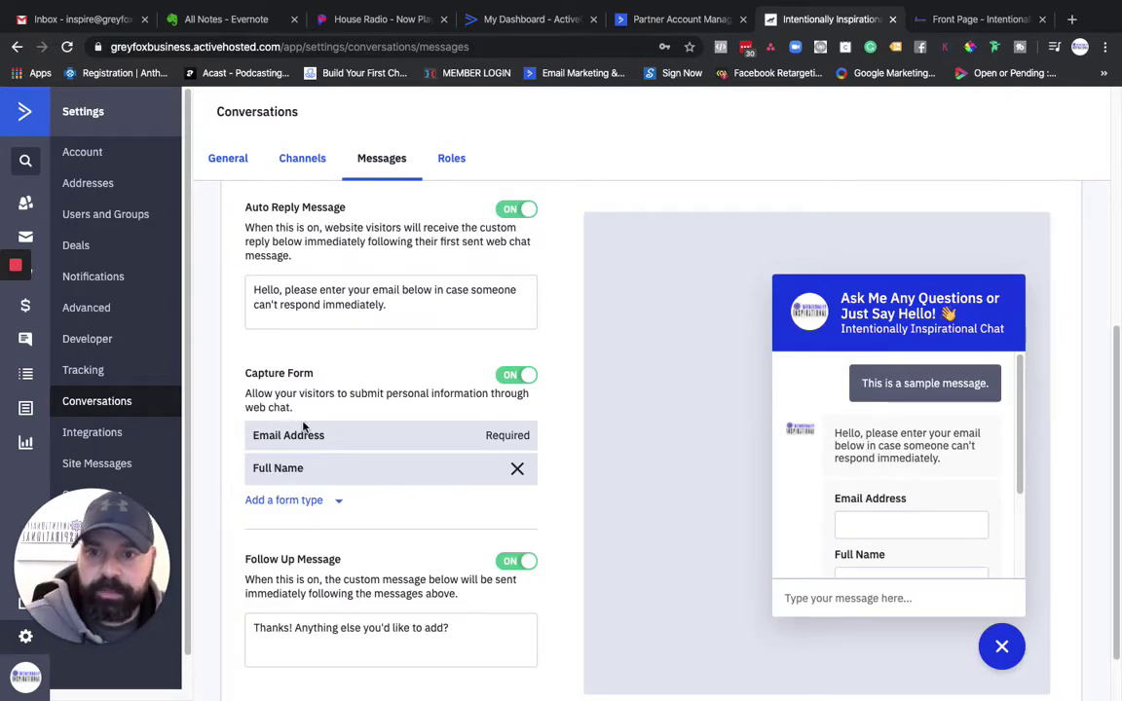
pyautogui.click(340, 501)
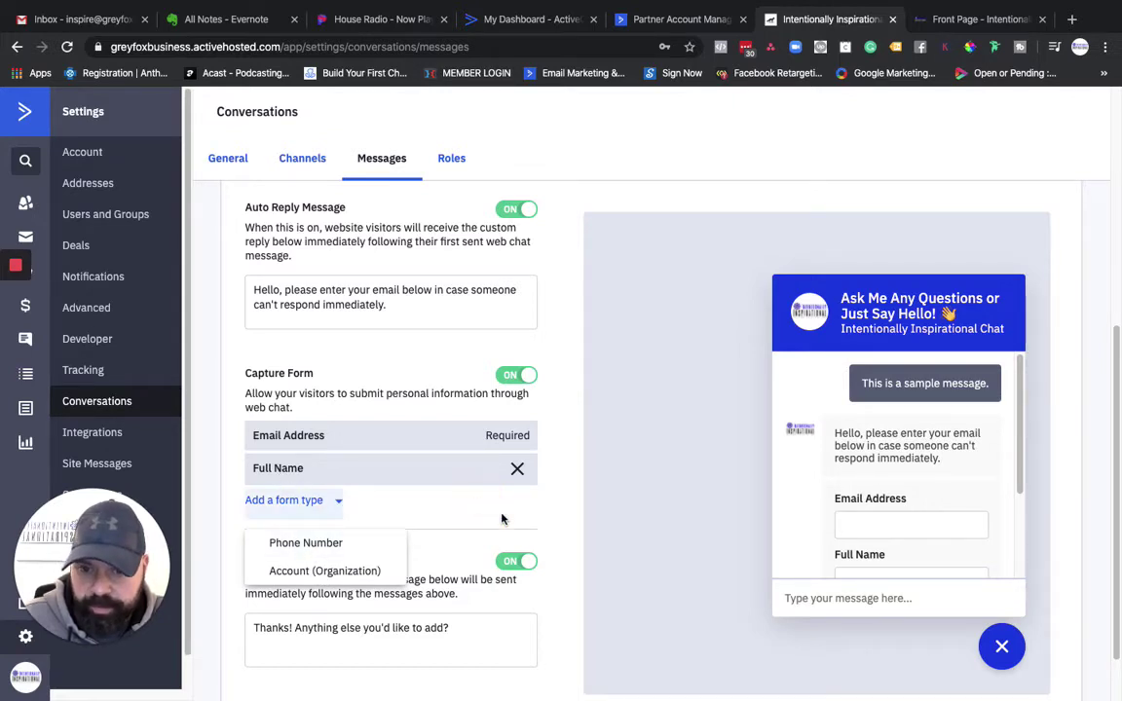
pyautogui.click(388, 515)
# Step: Scroll through the chat preview with its 'How Can I Help You?' welcome message
pyautogui.scroll(-2, 388, 515)
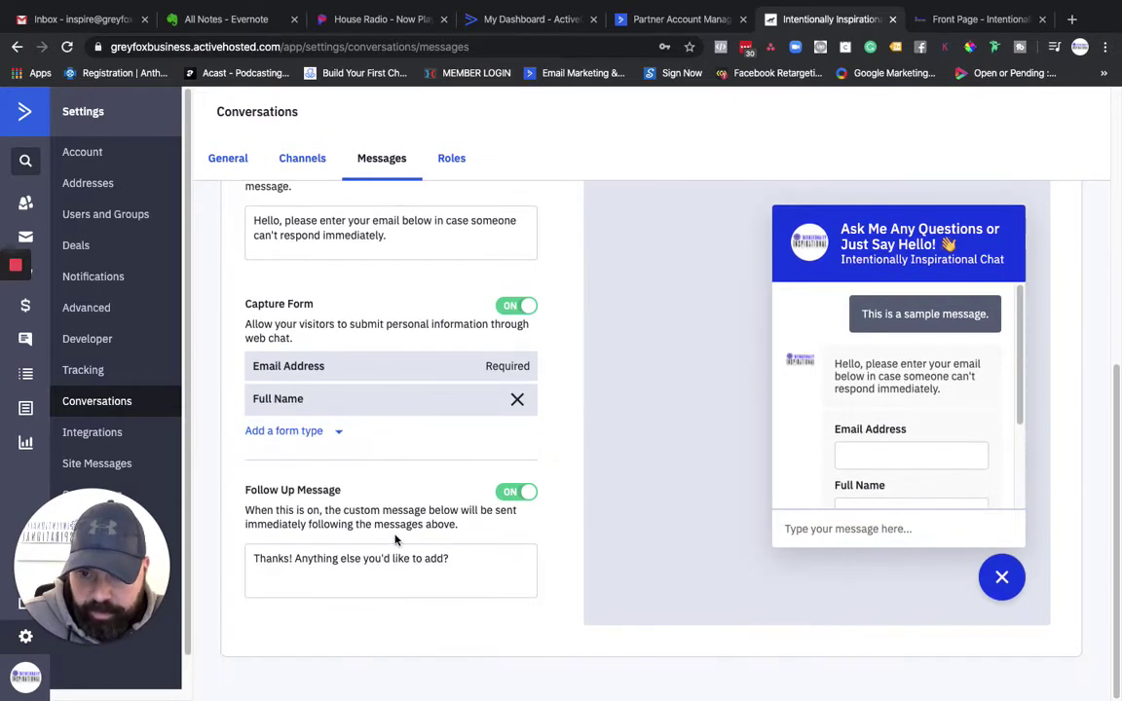
pyautogui.scroll(-3, 865, 387)
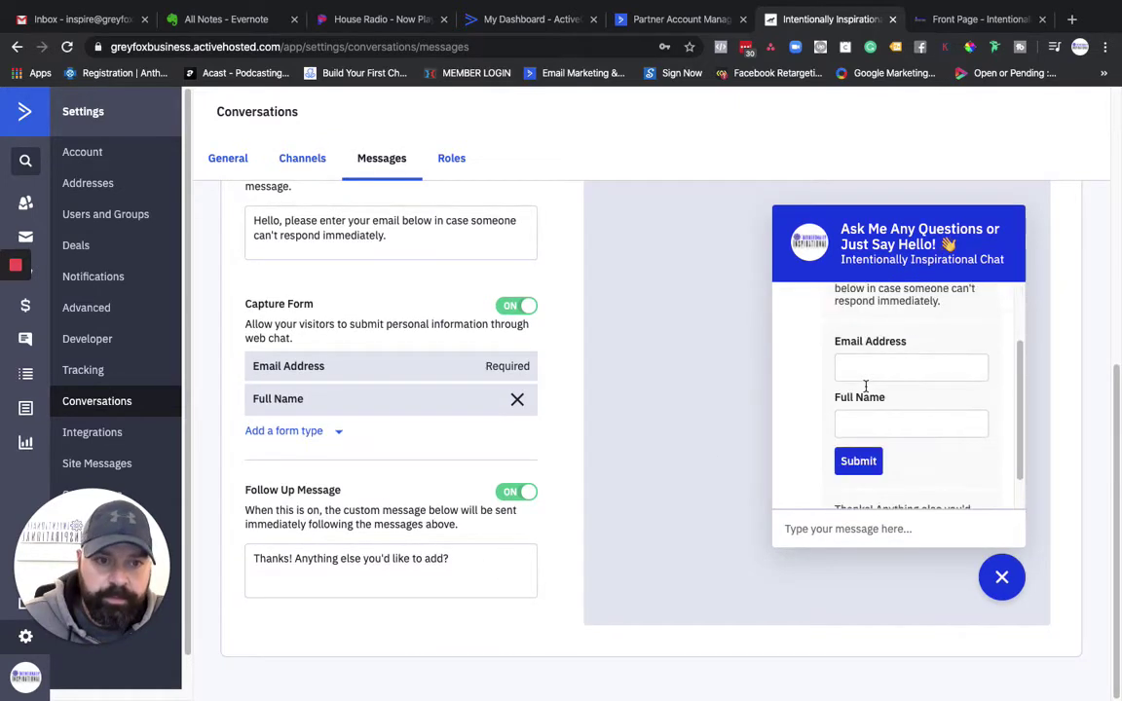
pyautogui.scroll(3, 865, 387)
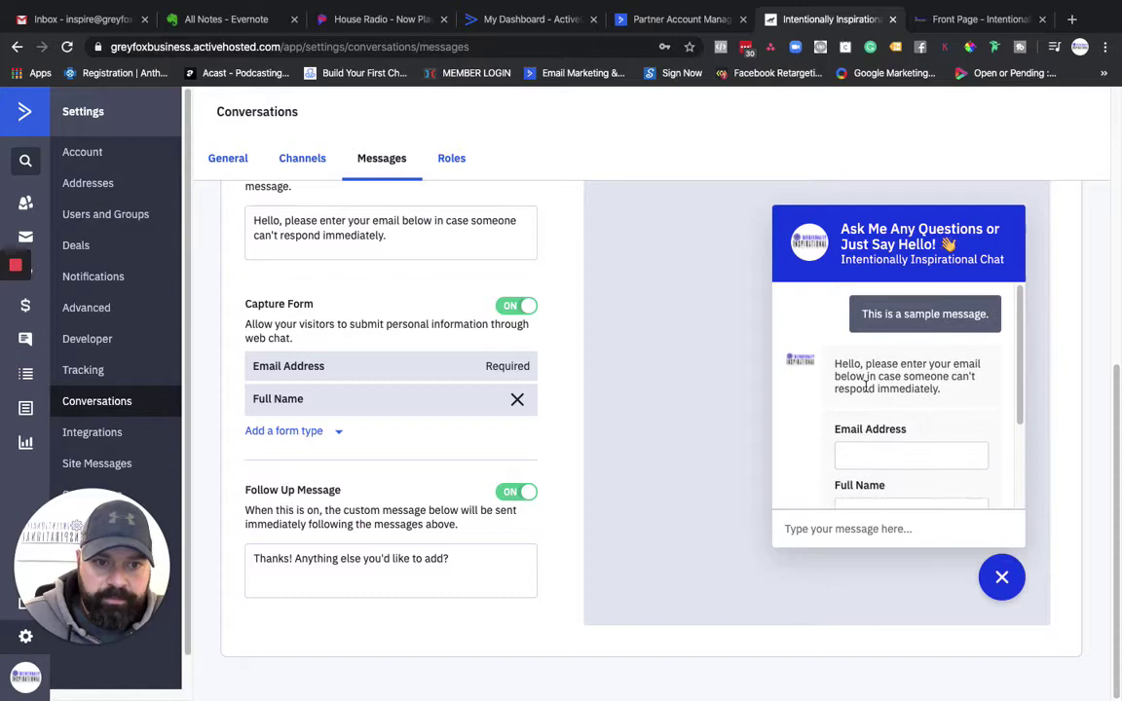
pyautogui.scroll(-4, 866, 387)
pyautogui.scroll(4, 867, 390)
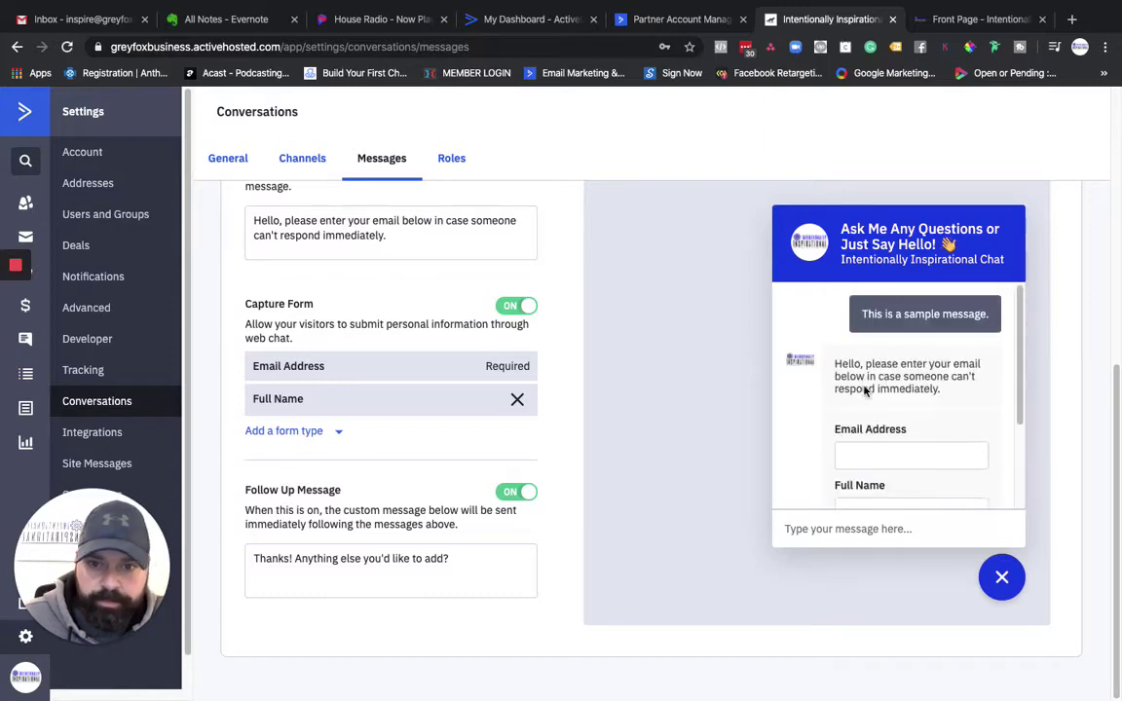
pyautogui.scroll(10, 562, 357)
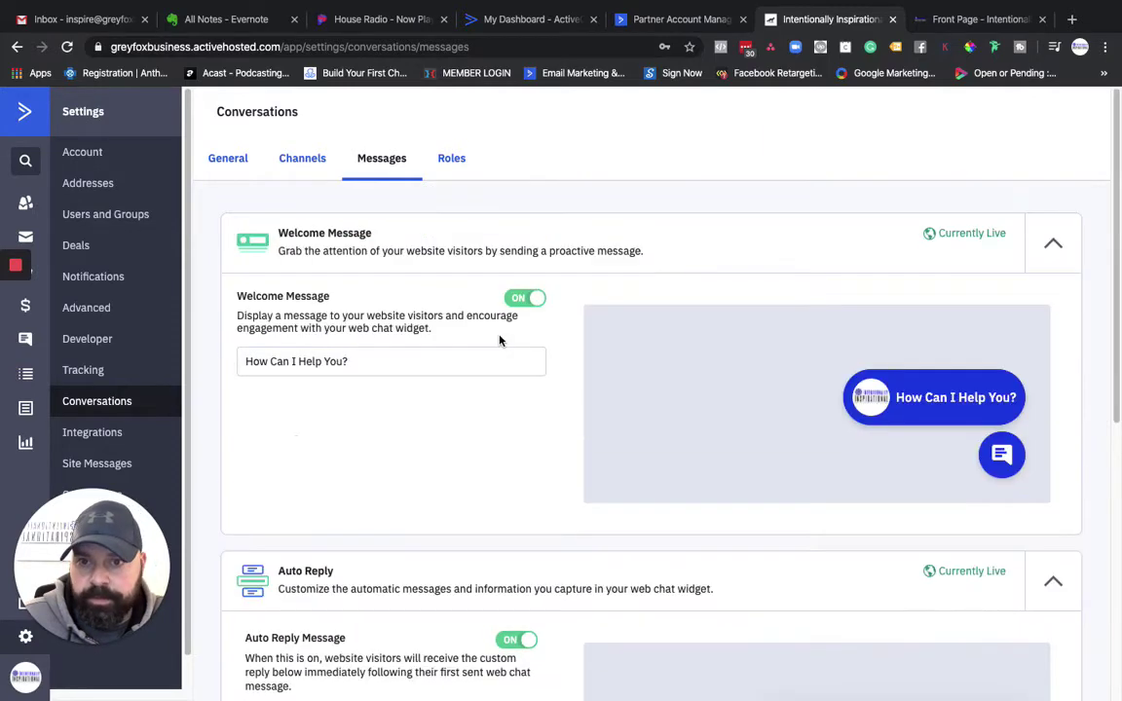
# Step: Show the Roles tab, where the sole Admin user holds the Agent role with 0 of 1 seat open
pyautogui.click(451, 160)
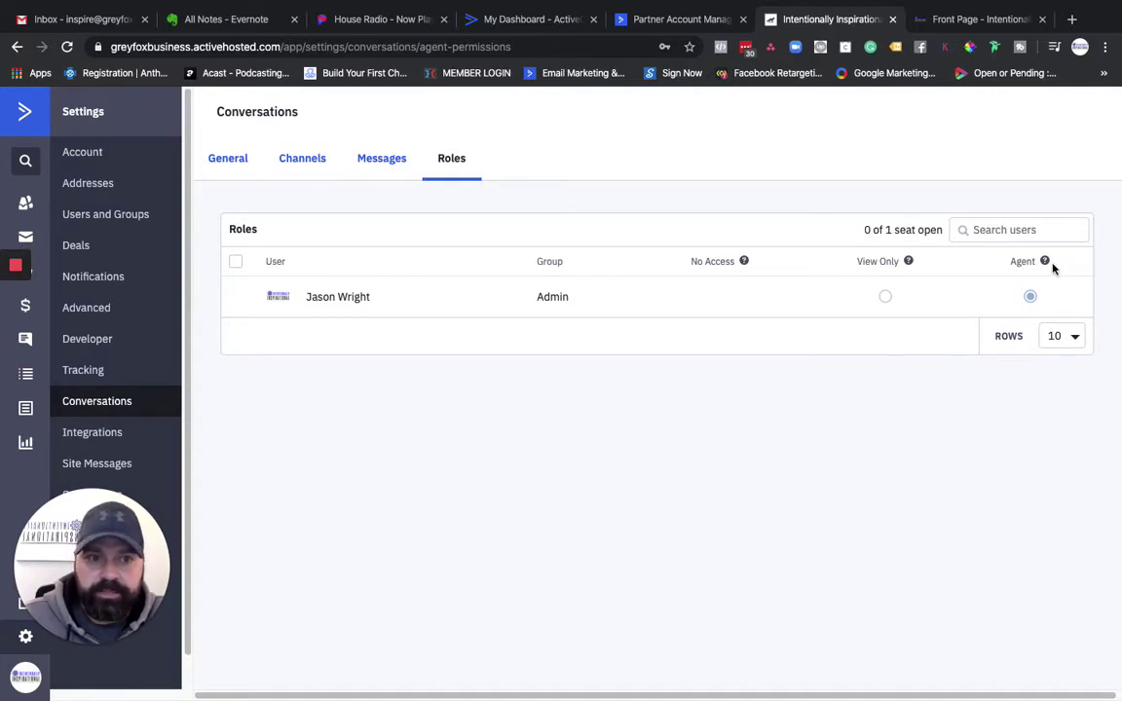
pyautogui.moveTo(1047, 264)
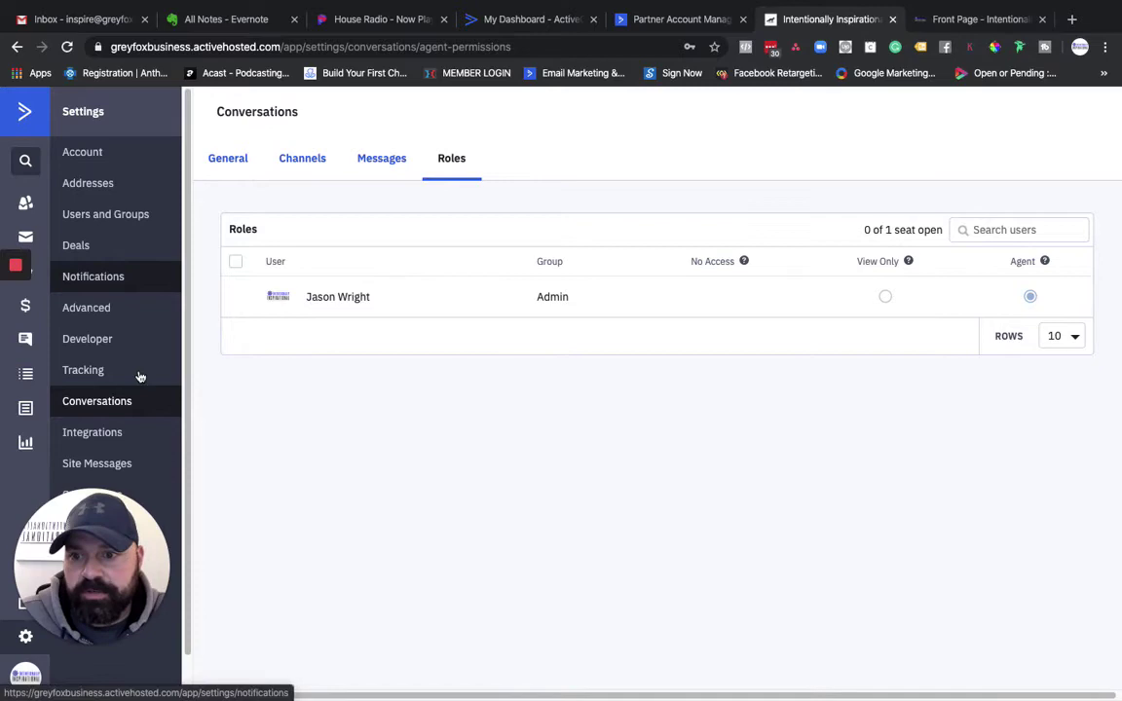
# Step: View the Invest In Yourself page with its chat bubble, then switch to Partner Account Management
pyautogui.click(978, 20)
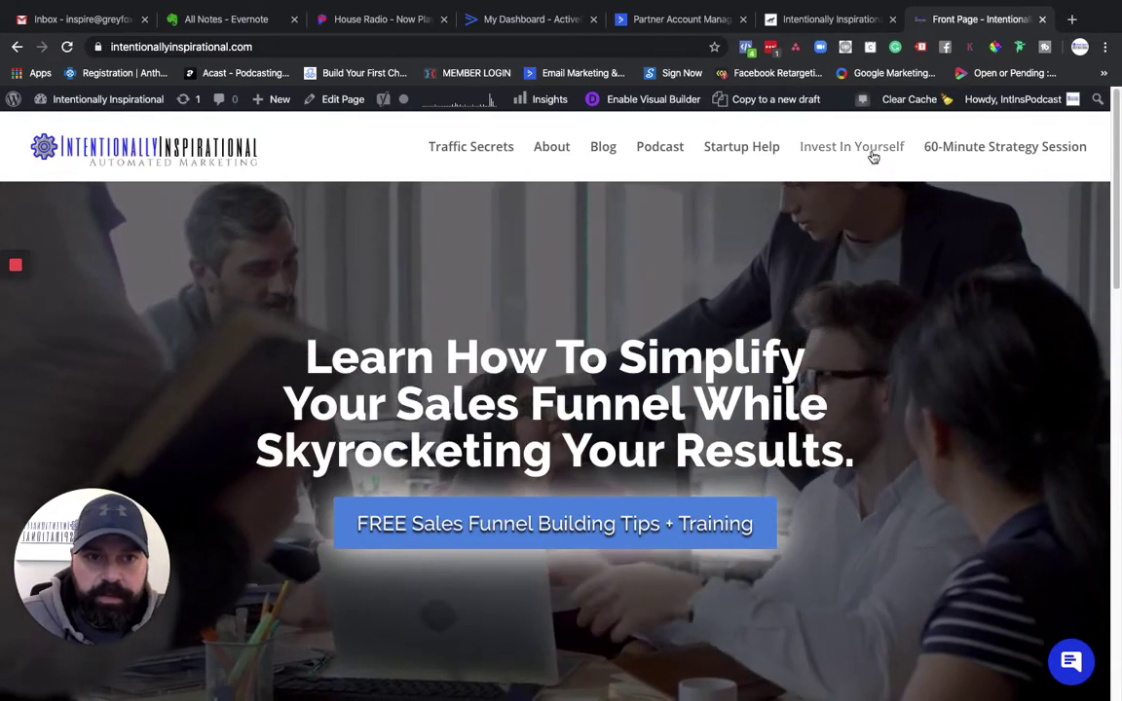
pyautogui.click(874, 158)
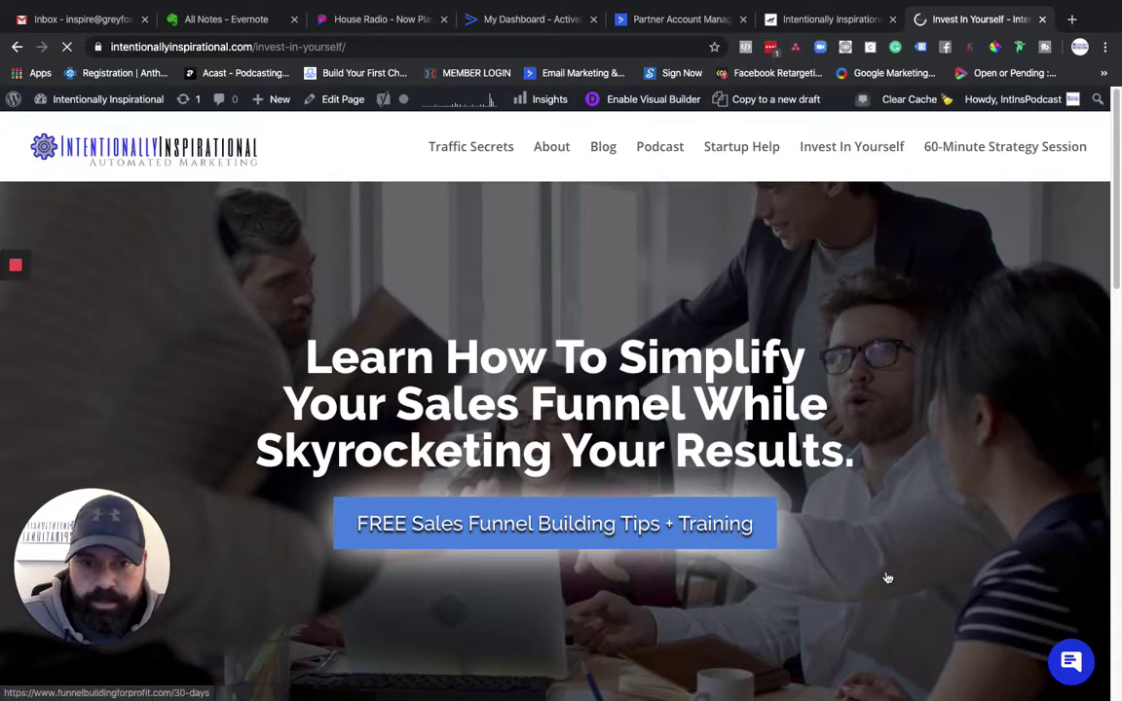
pyautogui.scroll(-6, 769, 529)
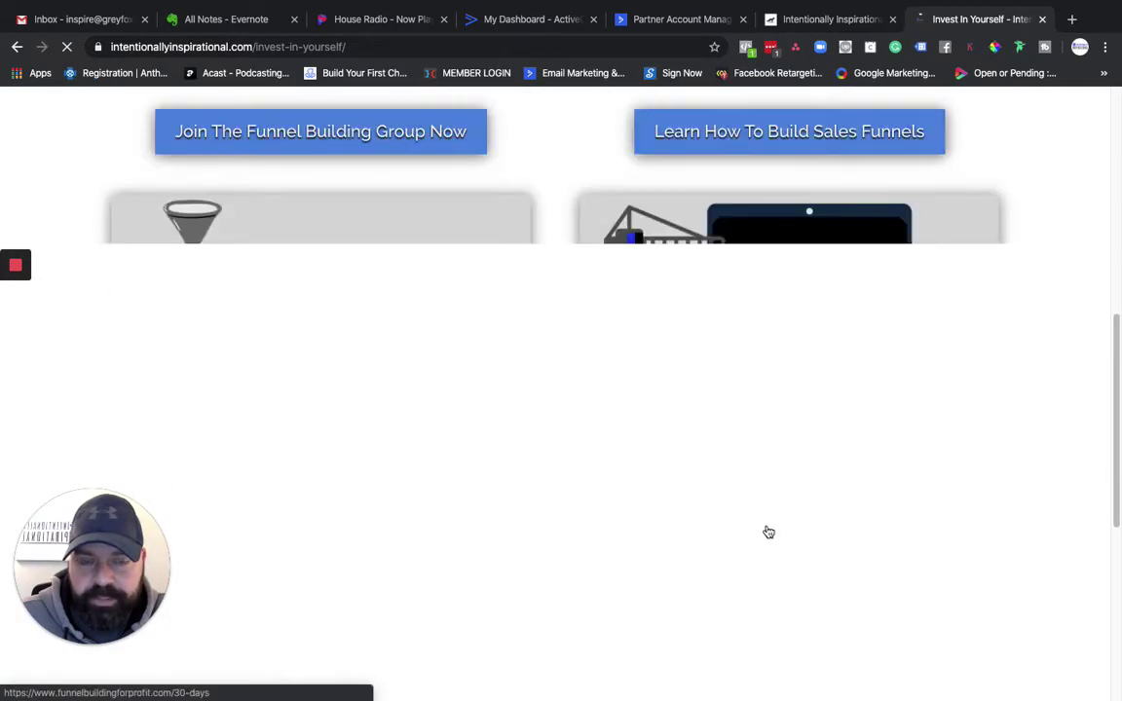
pyautogui.scroll(-5, 766, 531)
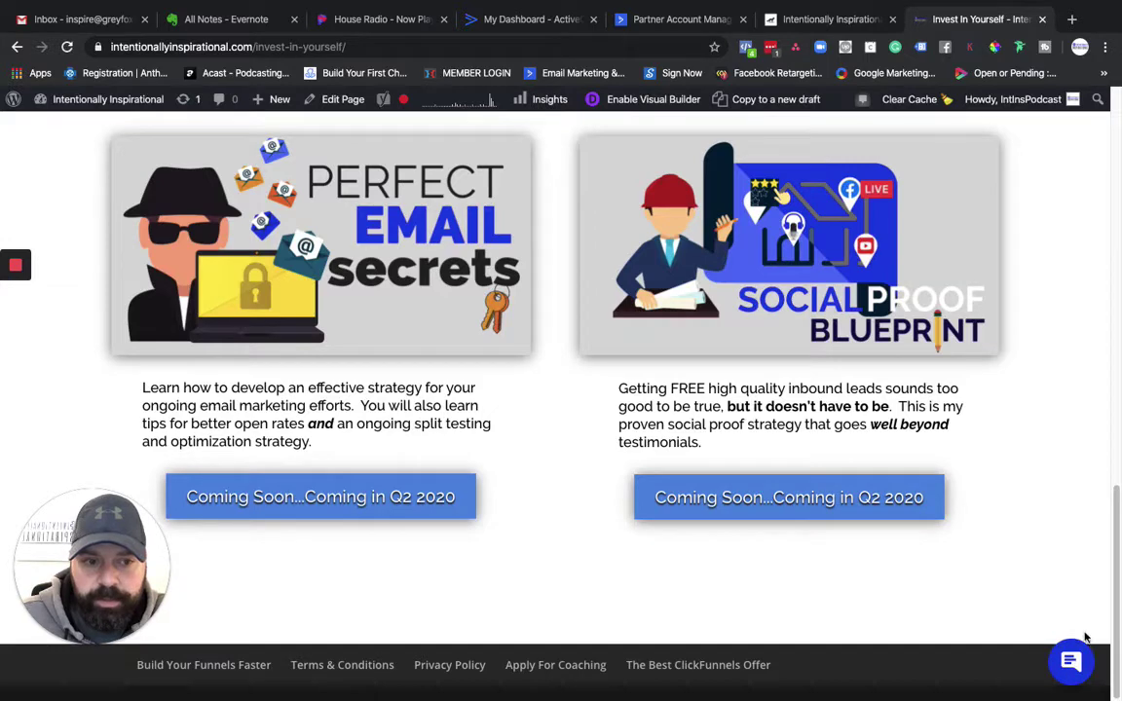
pyautogui.scroll(15, 990, 579)
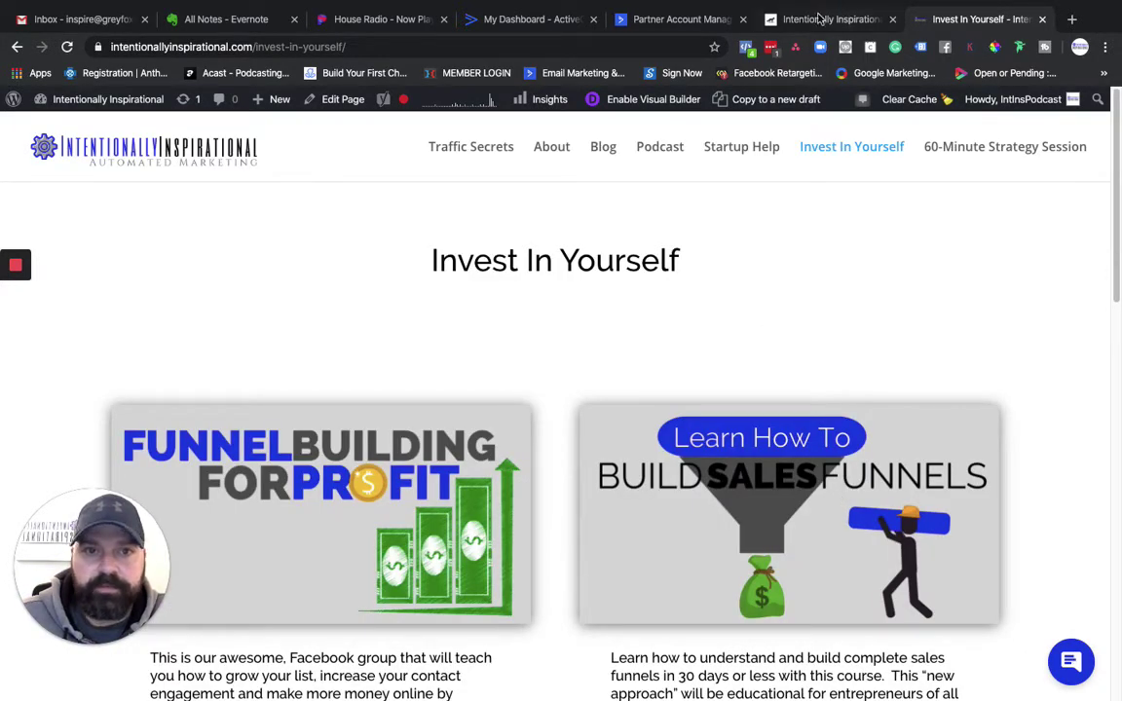
pyautogui.click(682, 20)
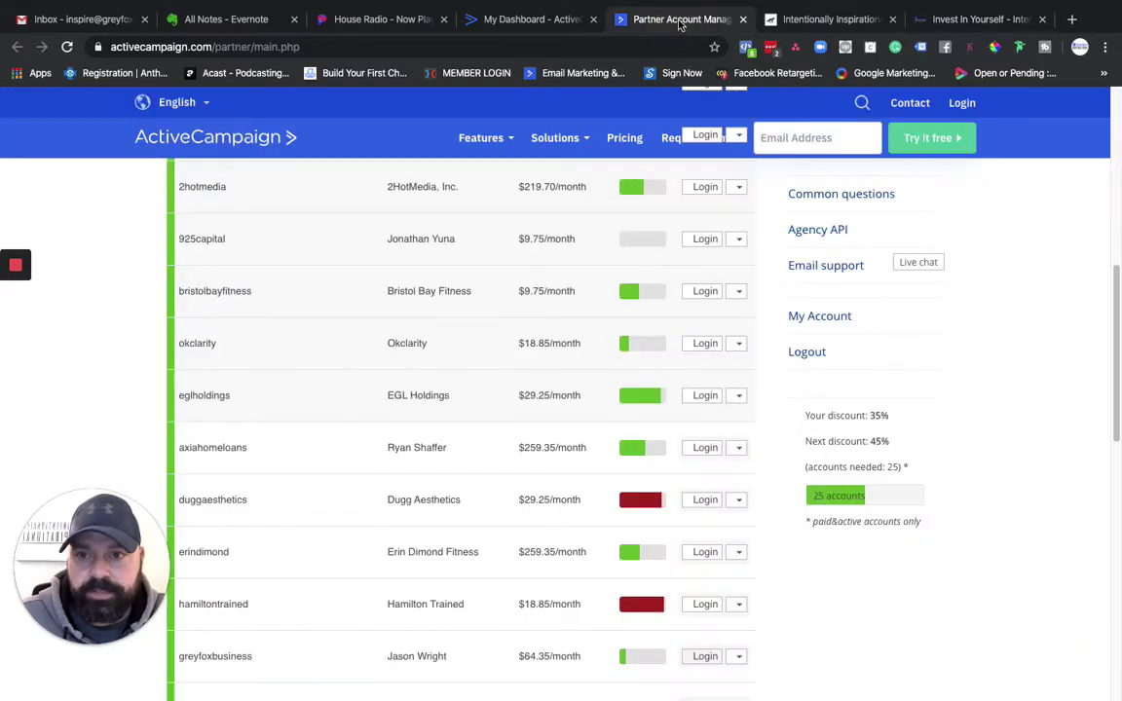
# Step: Check the still-empty Conversations inbox, then go via the dashboard to the 87-item Automations list
pyautogui.click(840, 22)
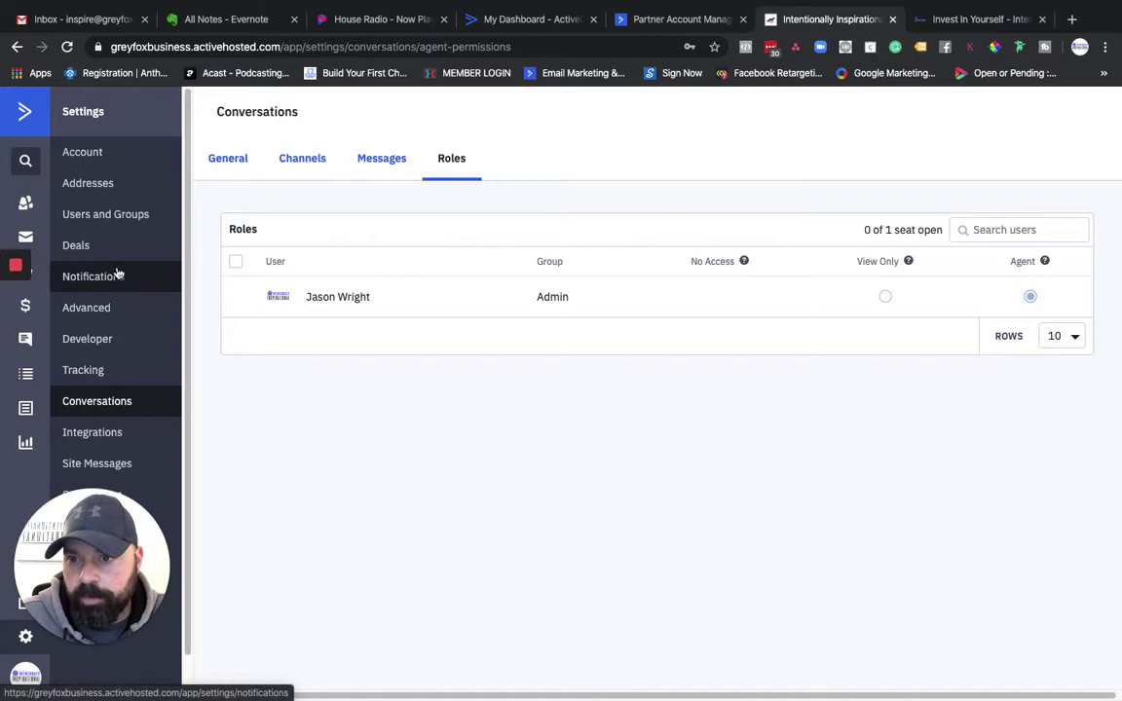
pyautogui.click(44, 339)
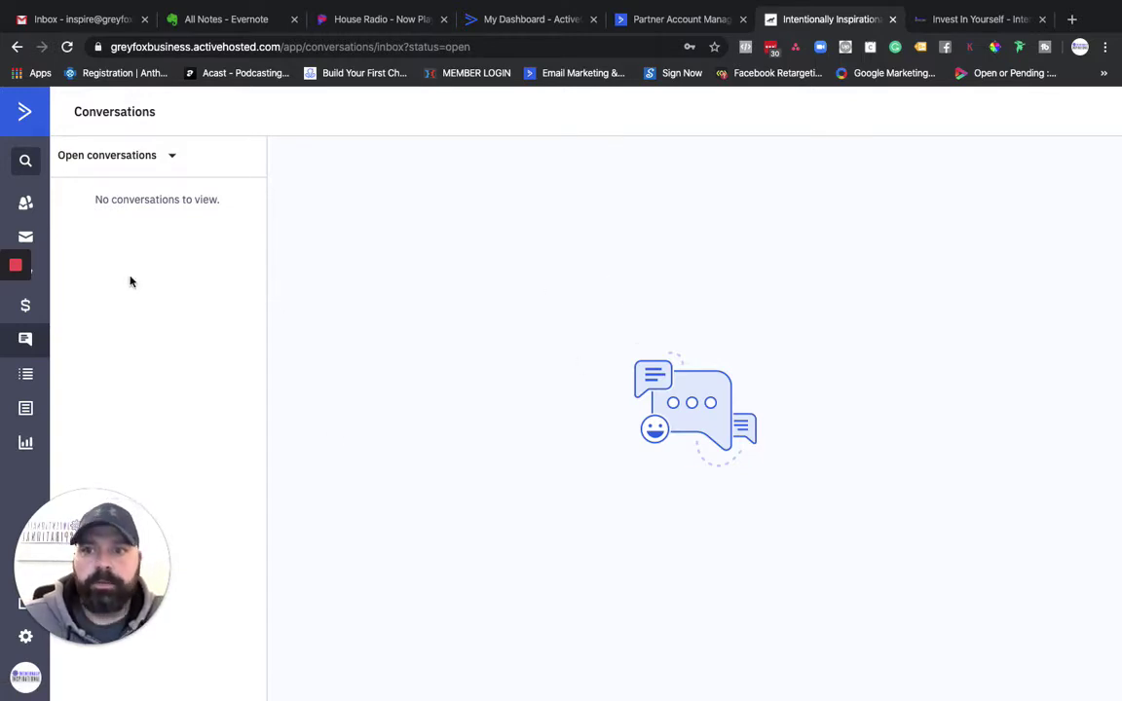
pyautogui.click(25, 115)
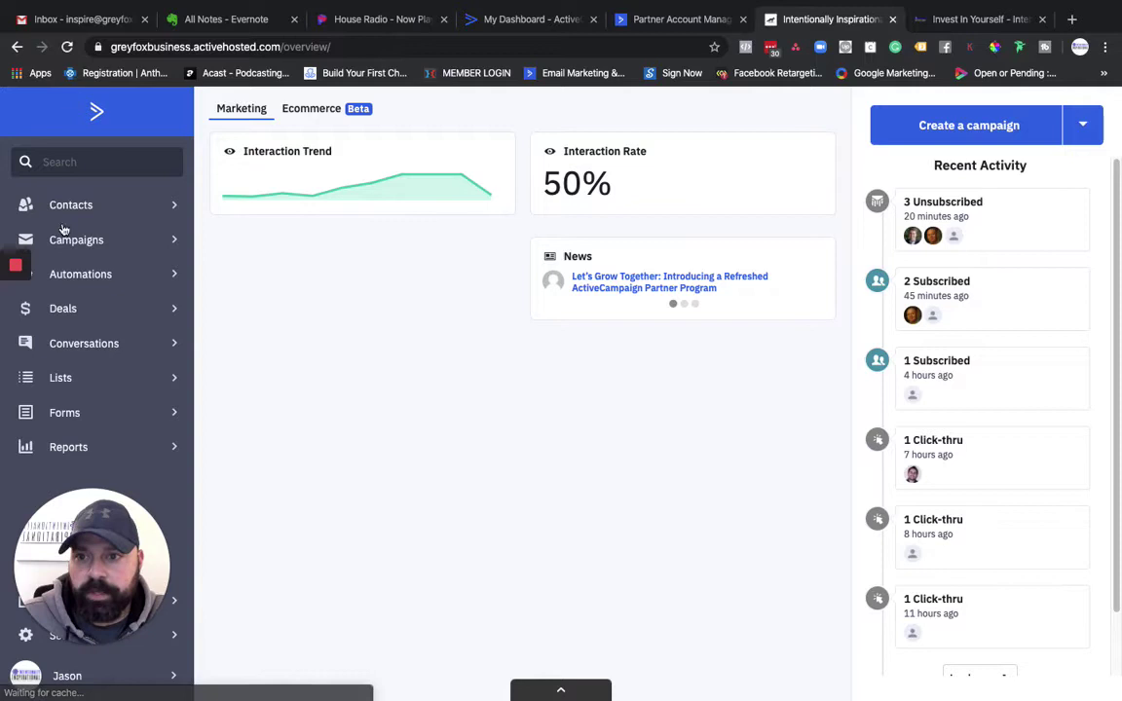
pyautogui.click(82, 276)
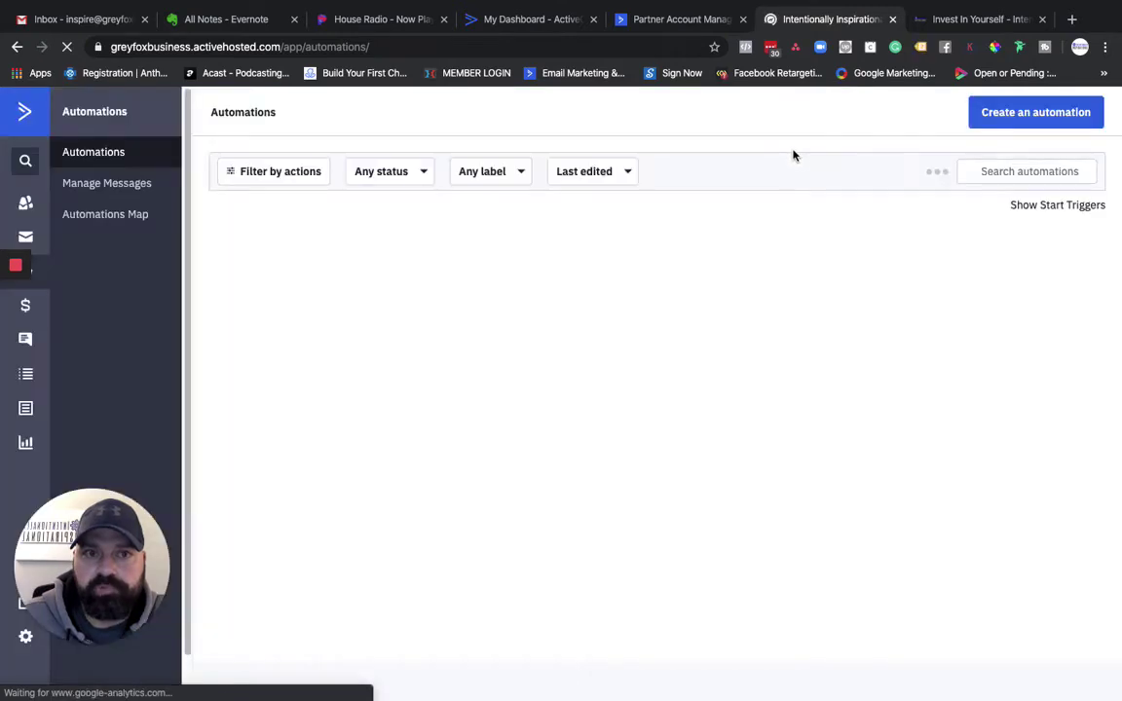
# Step: Start a blank automation from scratch, creating Automation 88 with the start-trigger choices showing
pyautogui.click(1027, 113)
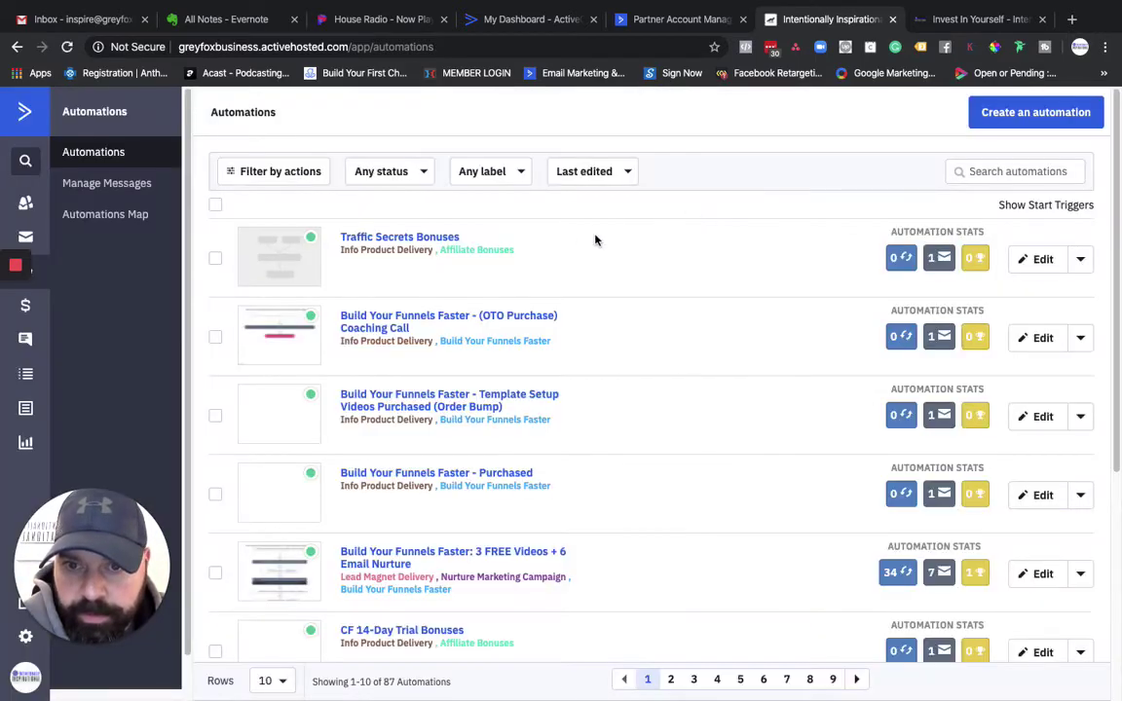
pyautogui.click(1013, 115)
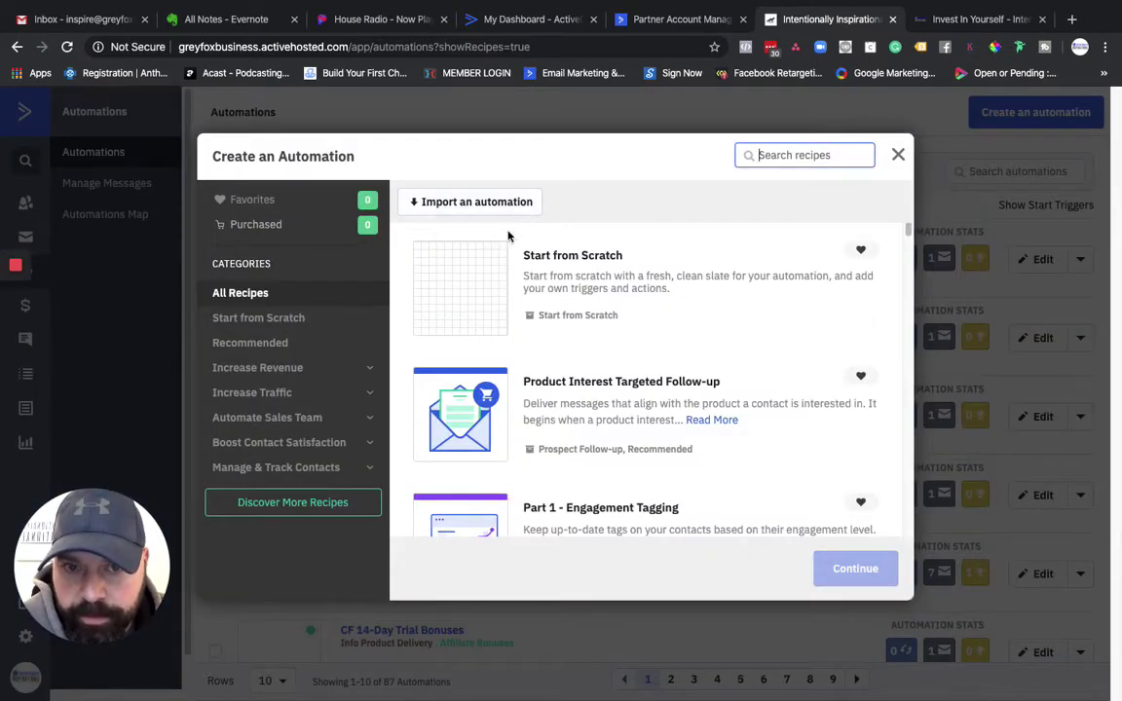
pyautogui.click(654, 341)
pyautogui.click(863, 572)
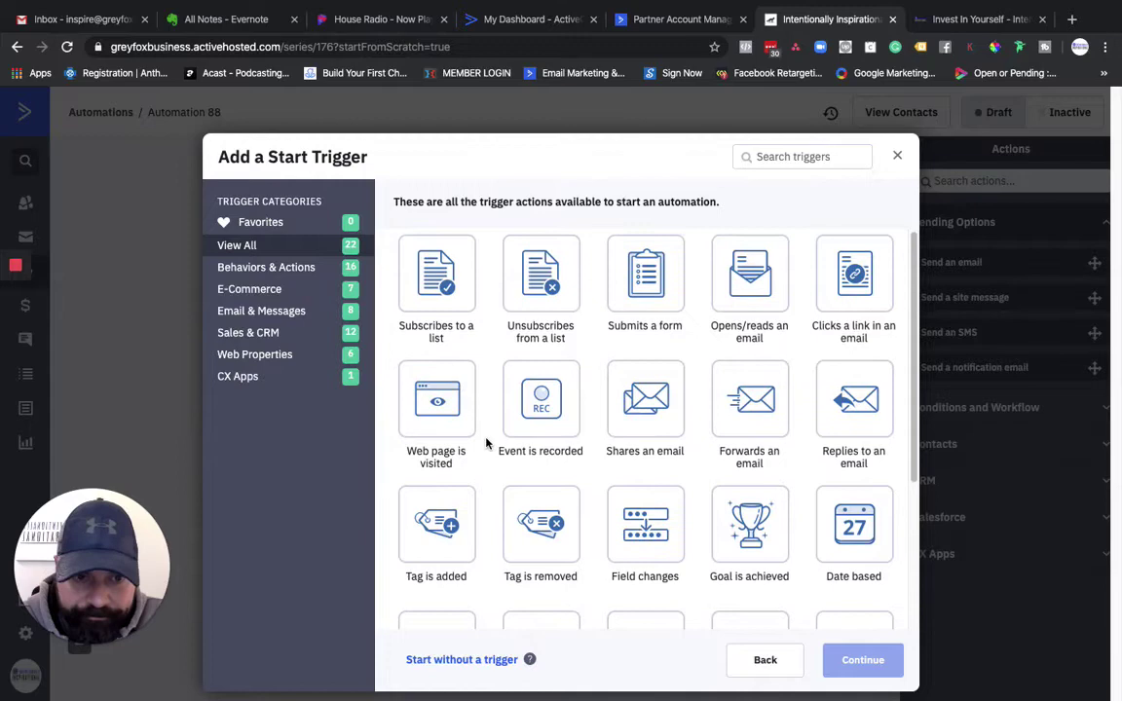
pyautogui.scroll(-1, 485, 439)
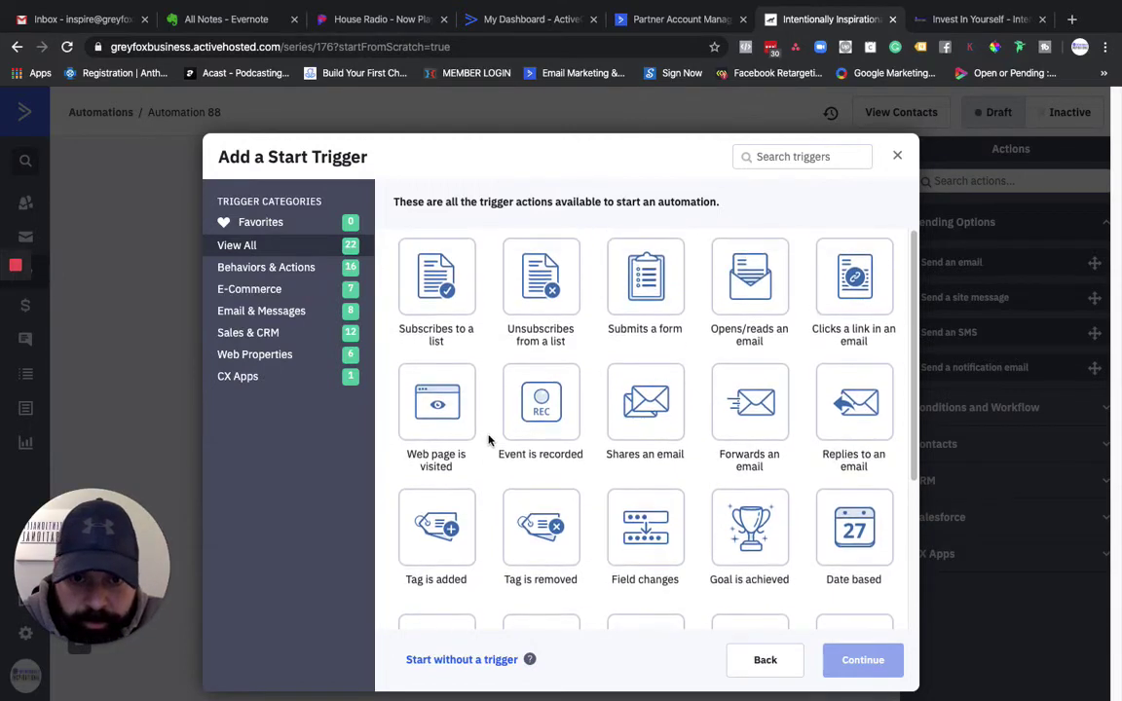
pyautogui.scroll(-2, 488, 443)
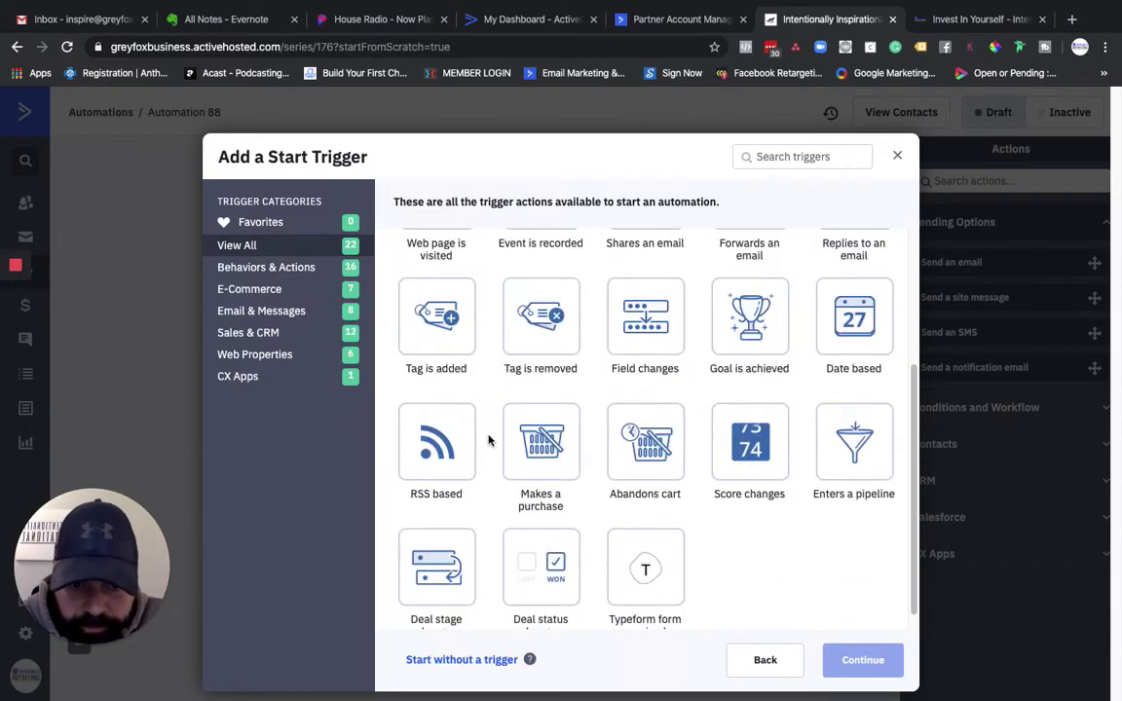
pyautogui.scroll(-1, 488, 441)
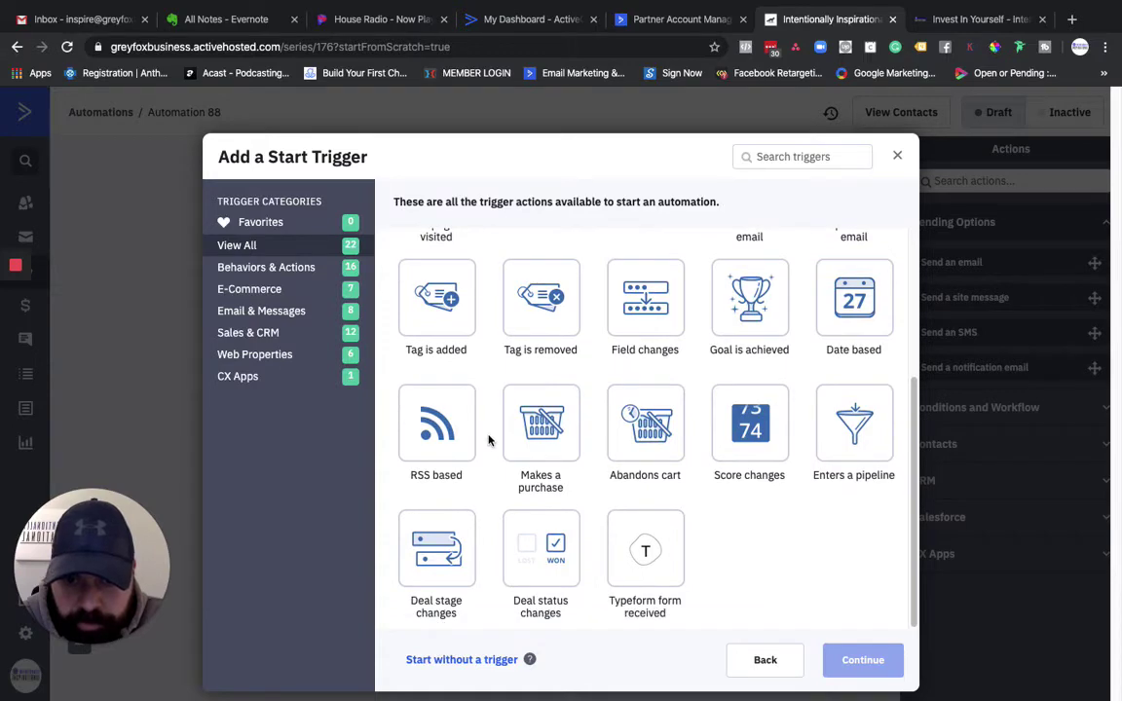
pyautogui.scroll(2, 488, 440)
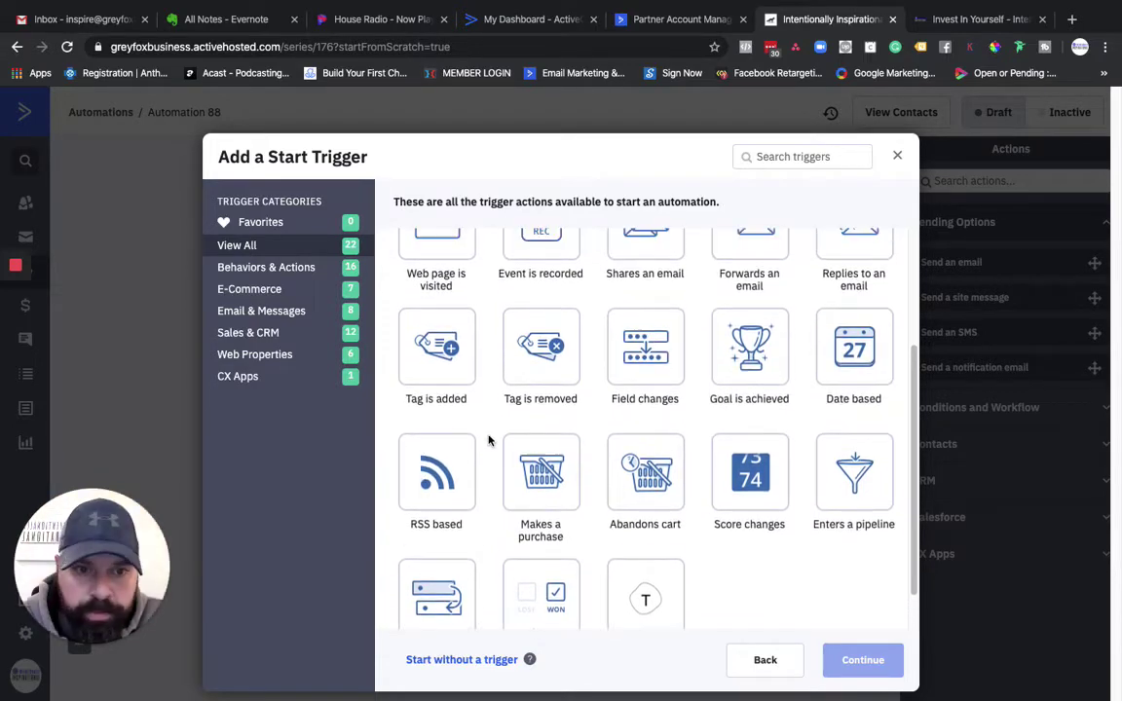
pyautogui.scroll(2, 489, 440)
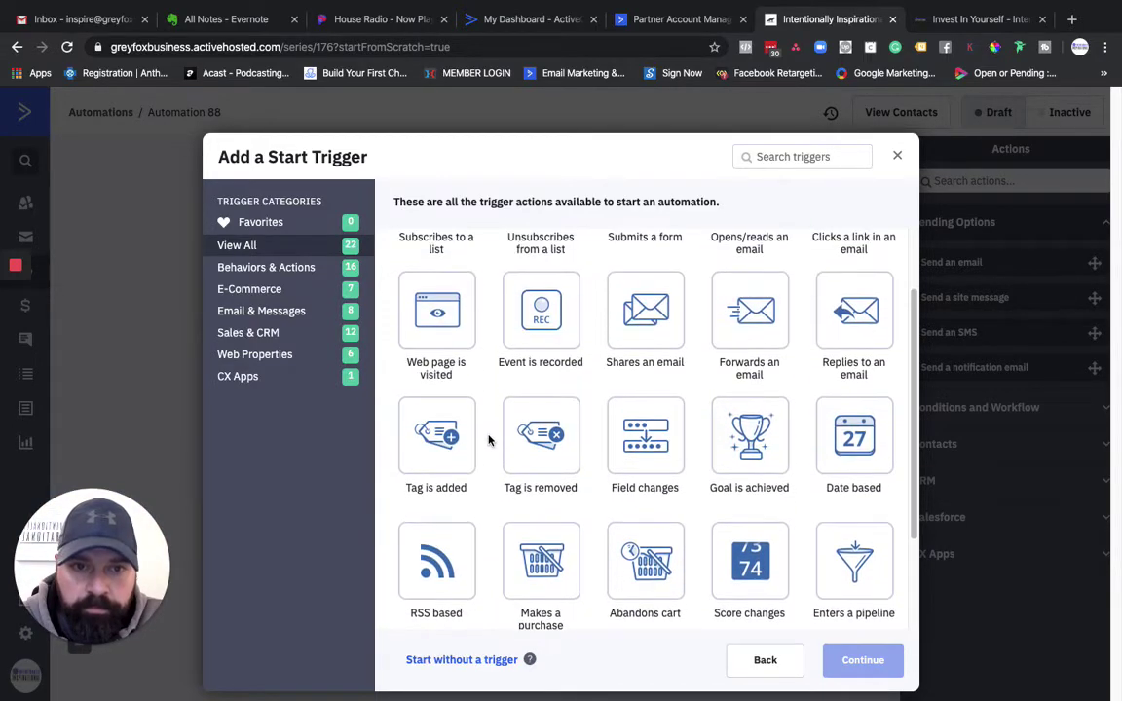
pyautogui.scroll(2, 488, 441)
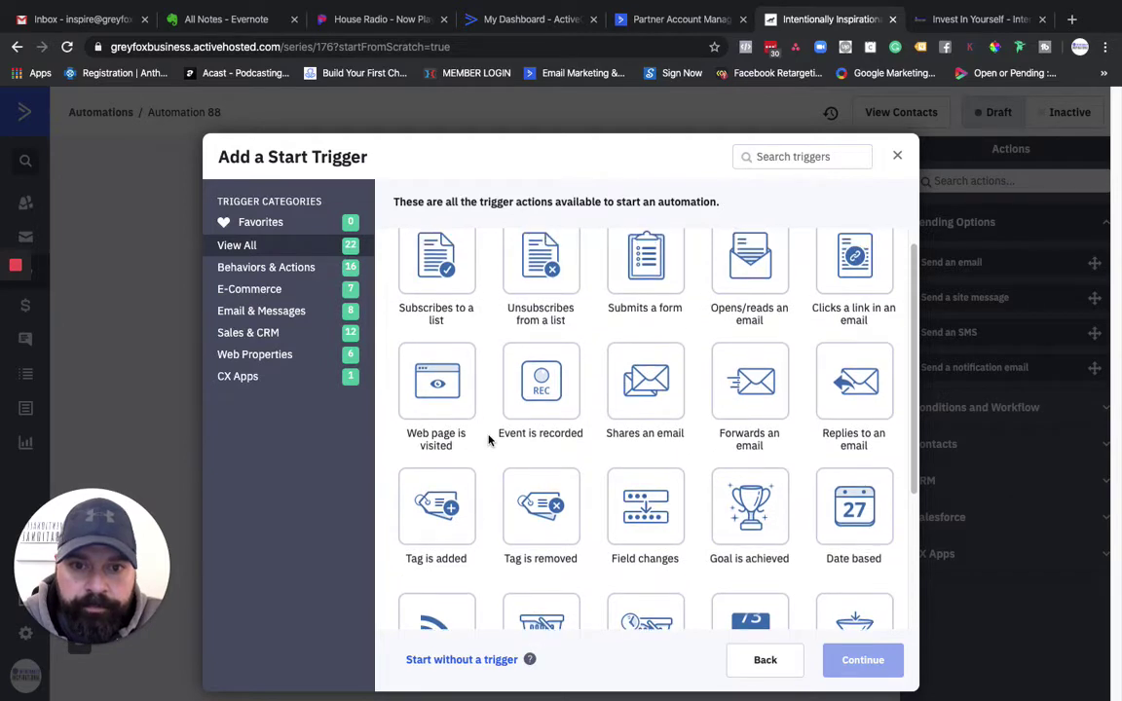
pyautogui.scroll(1, 488, 440)
pyautogui.scroll(1, 489, 441)
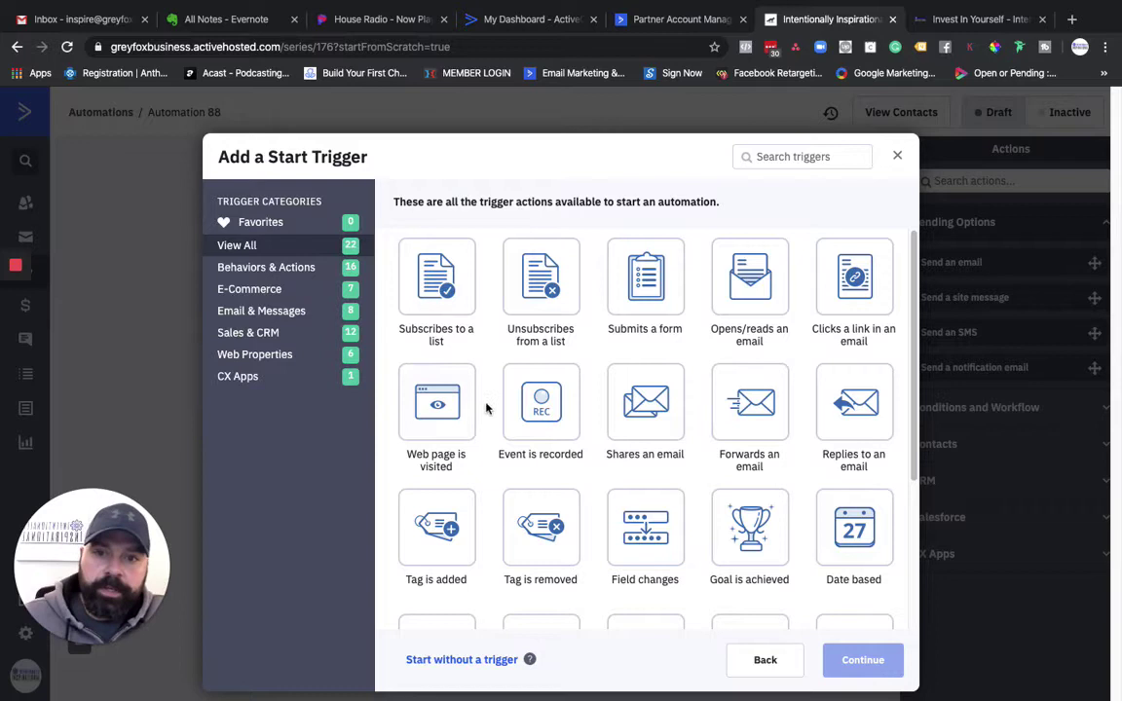
pyautogui.click(472, 664)
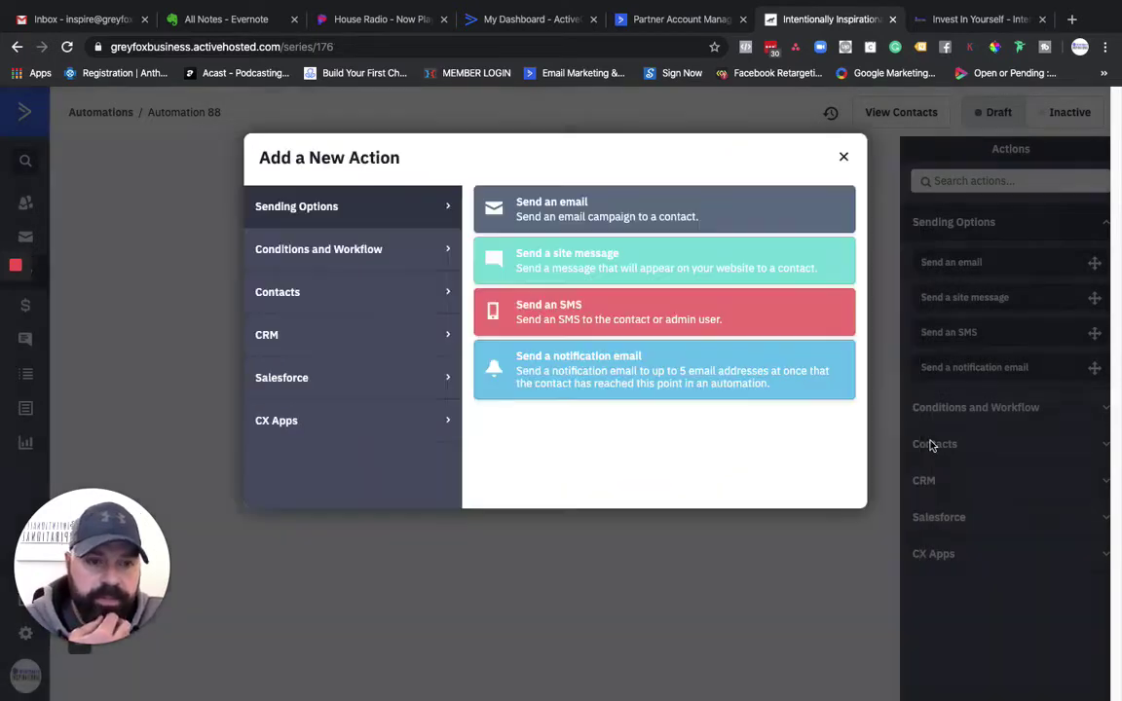
# Step: Drop an If/Else step from Conditions and Workflow as Automation 88's first action
pyautogui.click(846, 156)
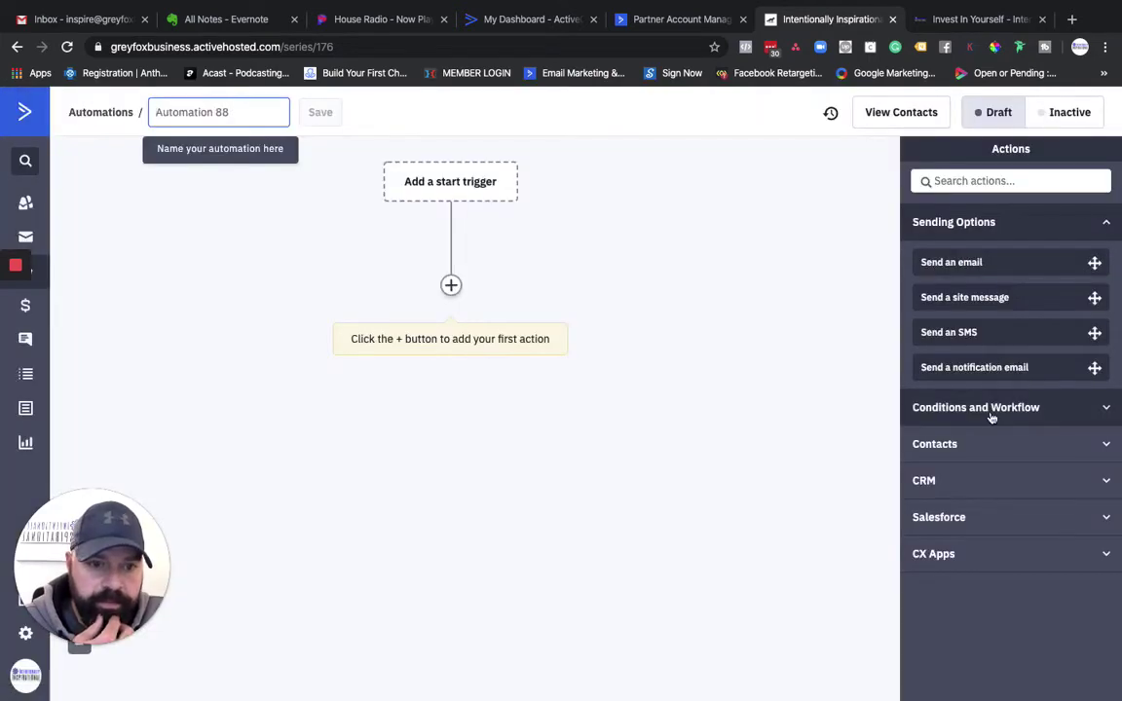
pyautogui.click(991, 413)
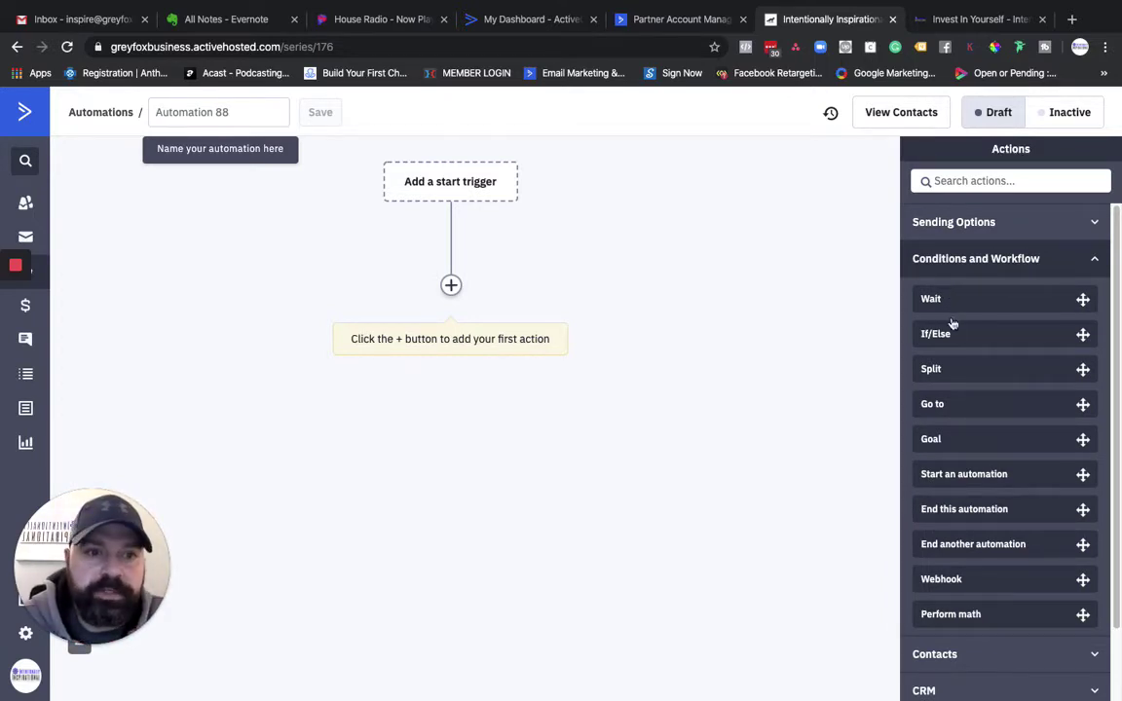
pyautogui.moveTo(948, 332); pyautogui.dragTo(482, 292)
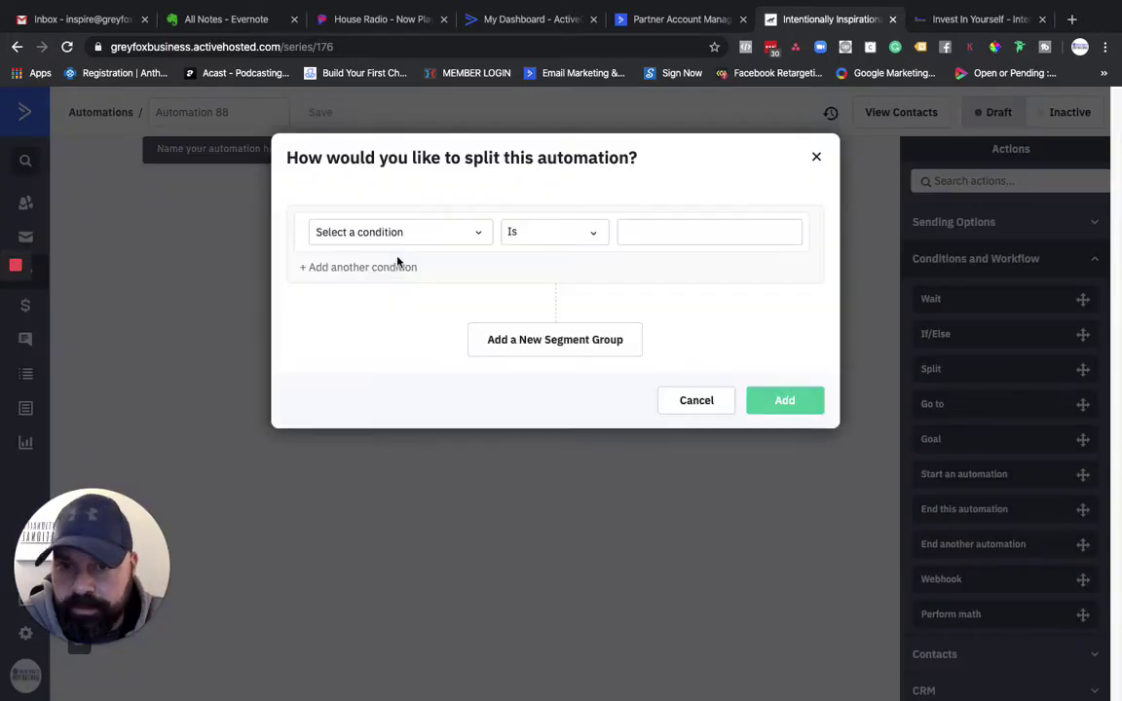
# Step: Browse the split's Conversions and Contact Details condition categories
pyautogui.click(373, 239)
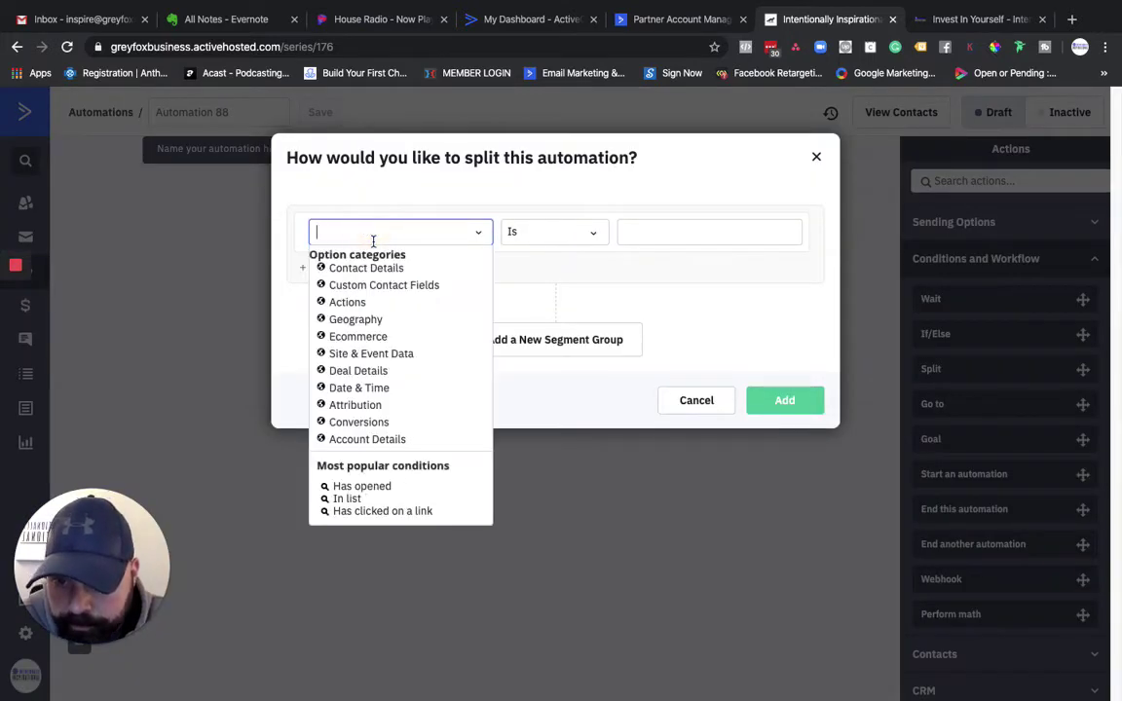
pyautogui.click(372, 422)
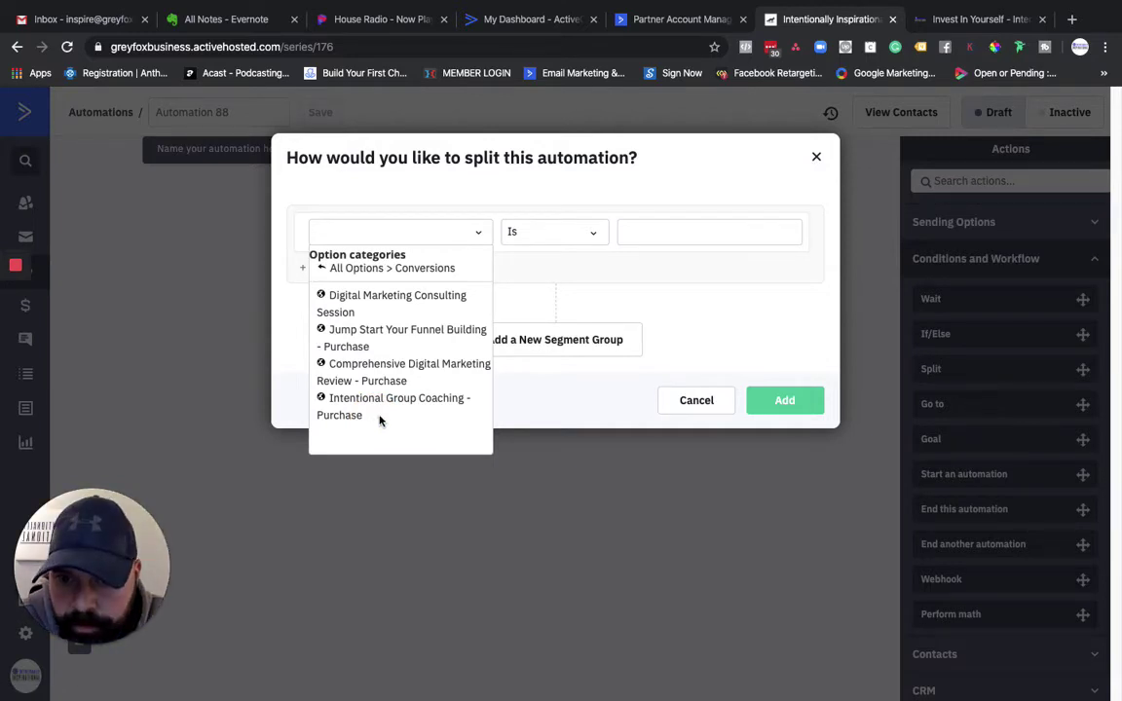
pyautogui.click(343, 269)
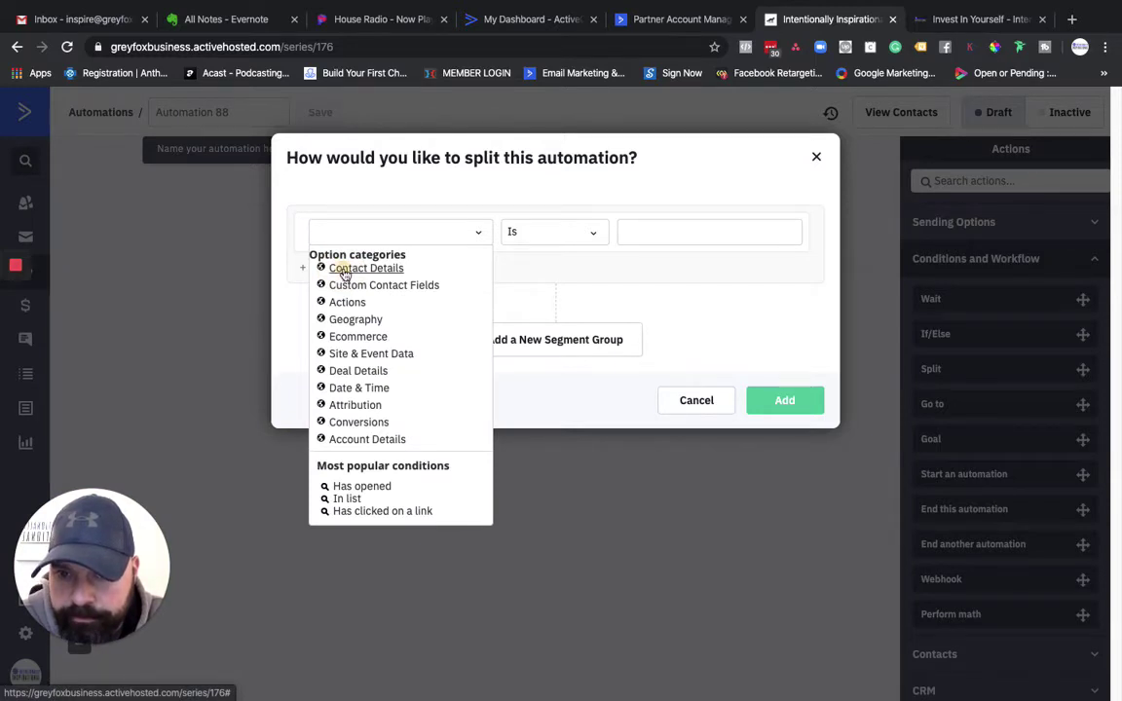
pyautogui.click(343, 271)
pyautogui.scroll(-1, 382, 363)
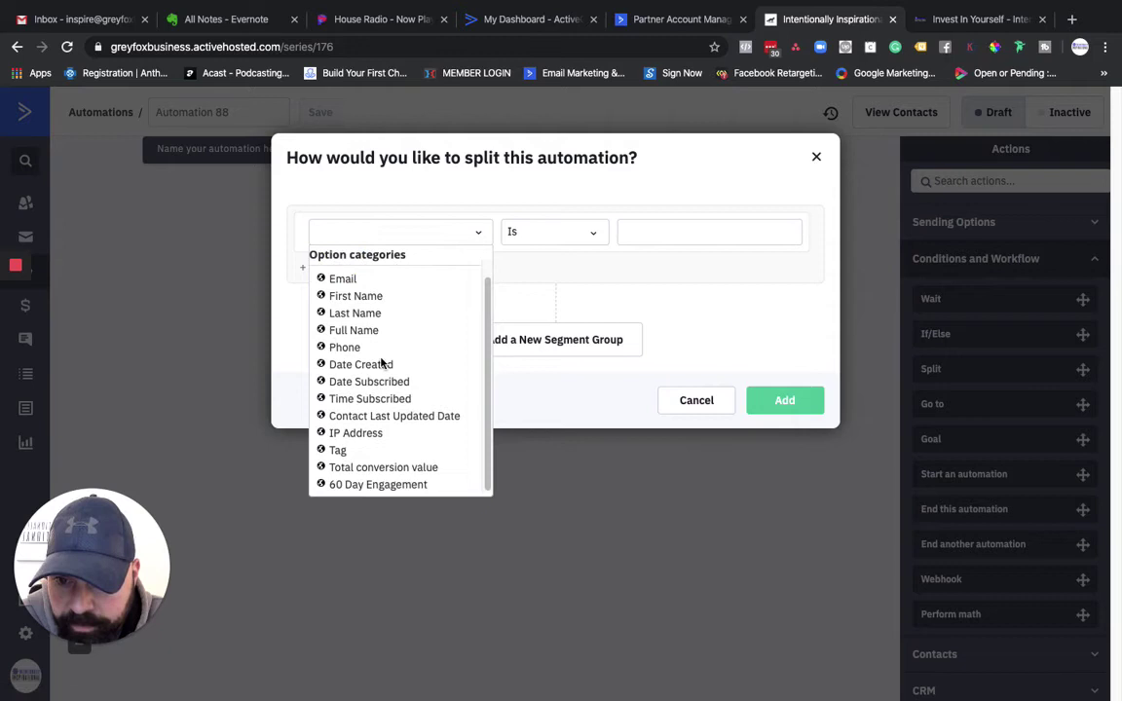
pyautogui.scroll(1, 382, 363)
pyautogui.click(336, 268)
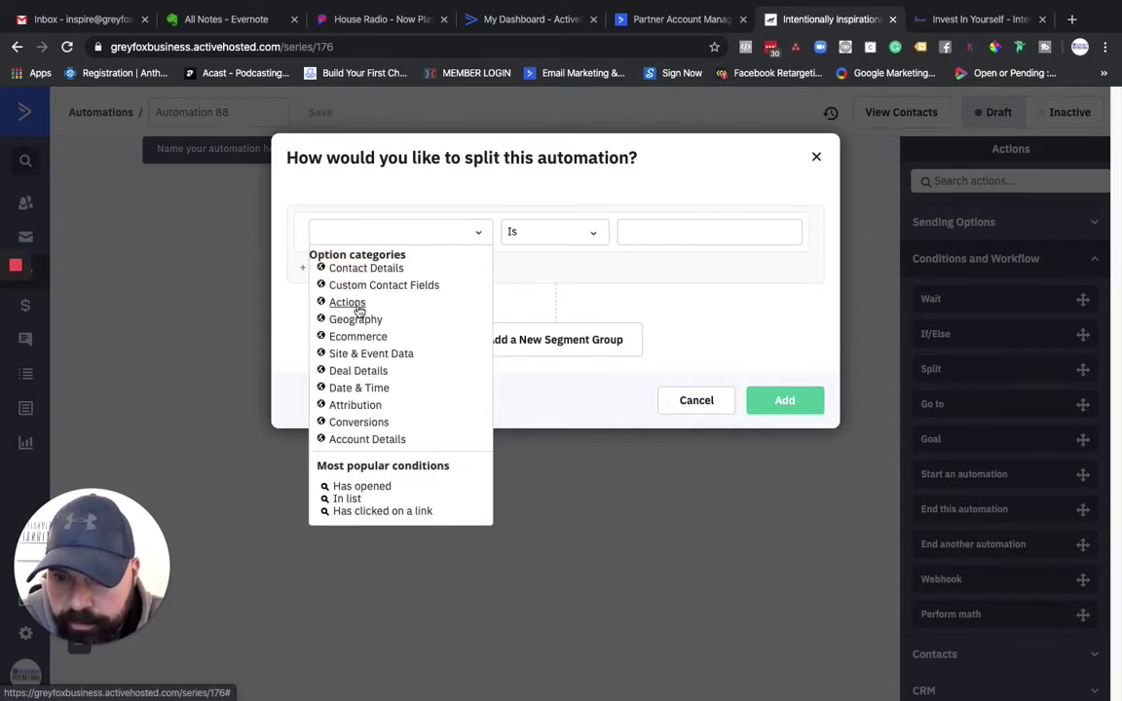
# Step: Review Site & Event Data, Attribution and Account Details conditions, then close the split with no condition
pyautogui.click(358, 354)
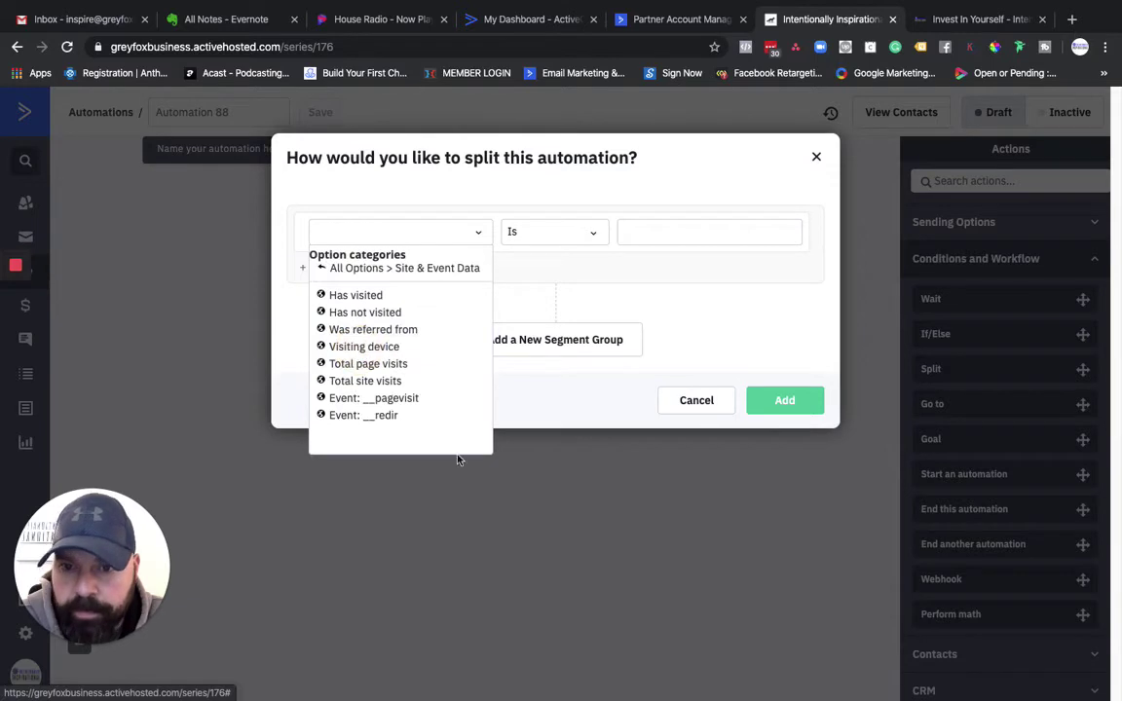
pyautogui.click(341, 268)
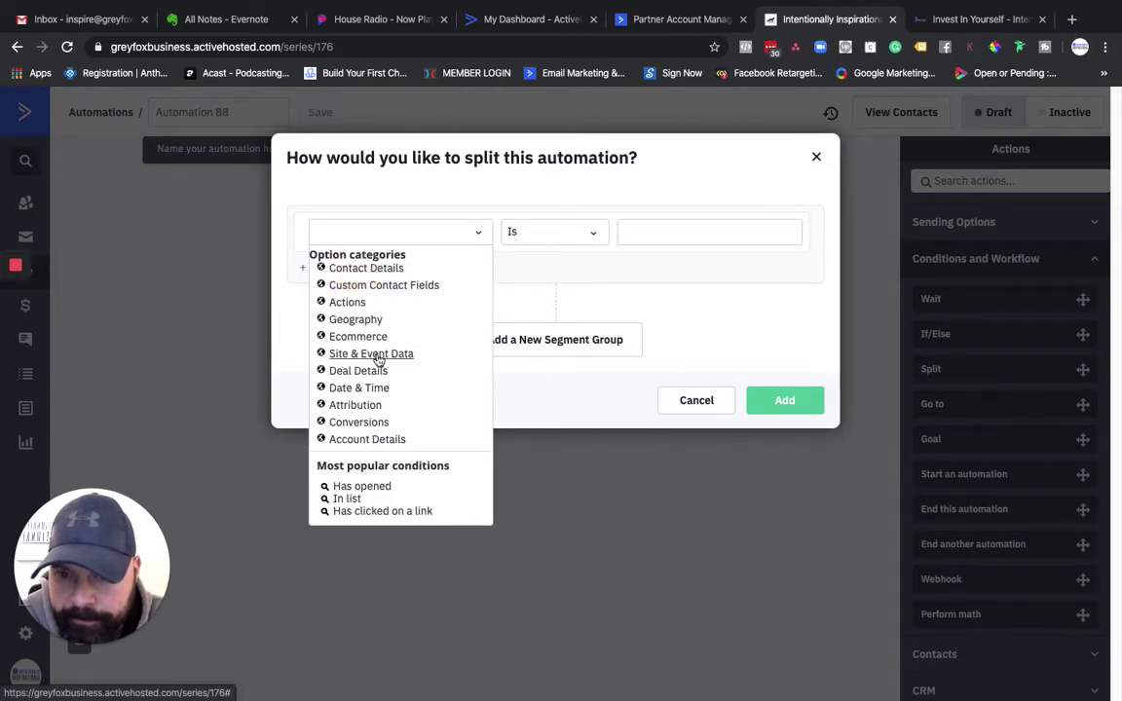
pyautogui.click(356, 405)
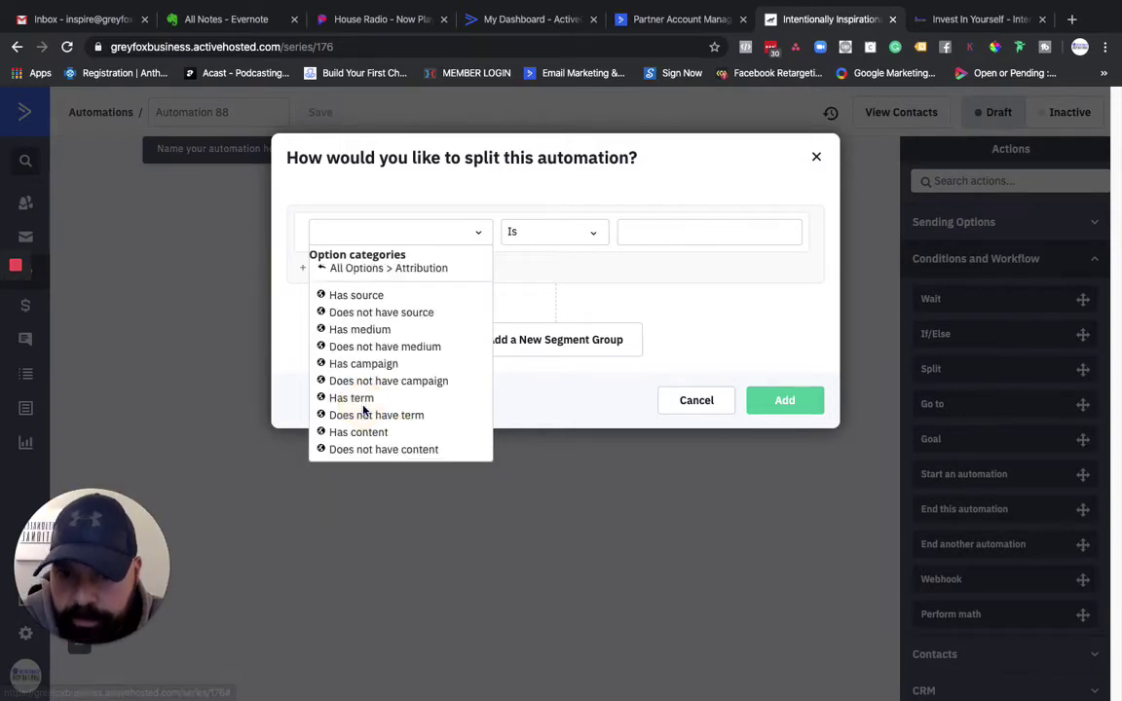
pyautogui.click(360, 273)
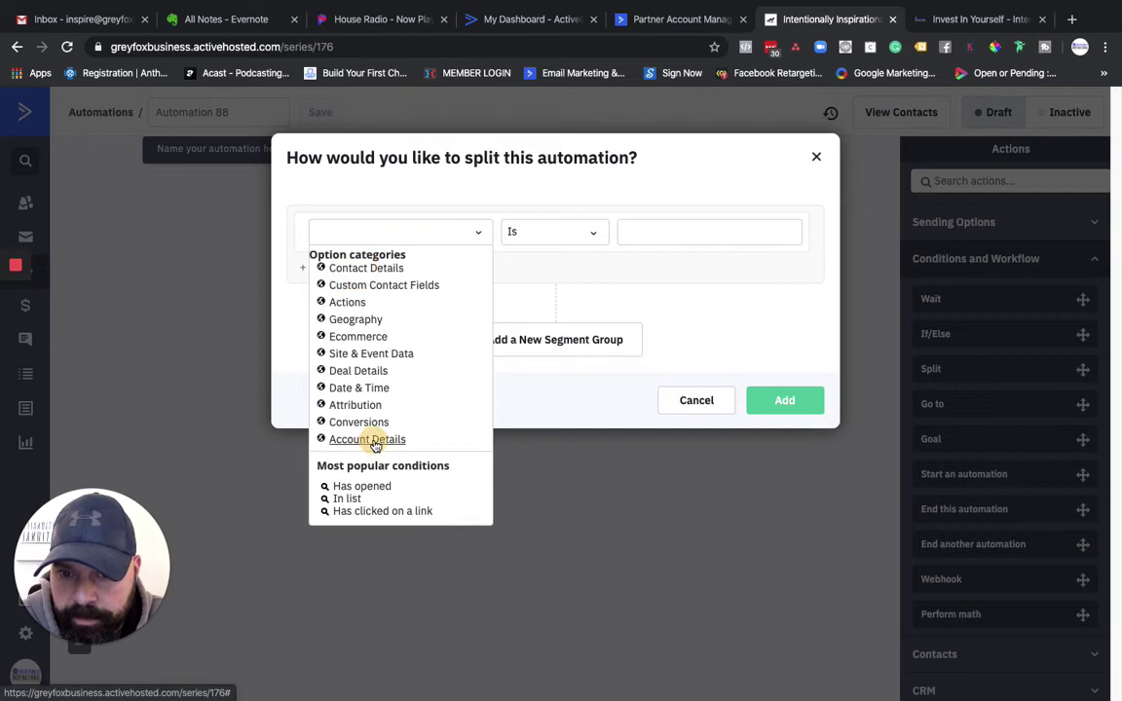
pyautogui.click(371, 440)
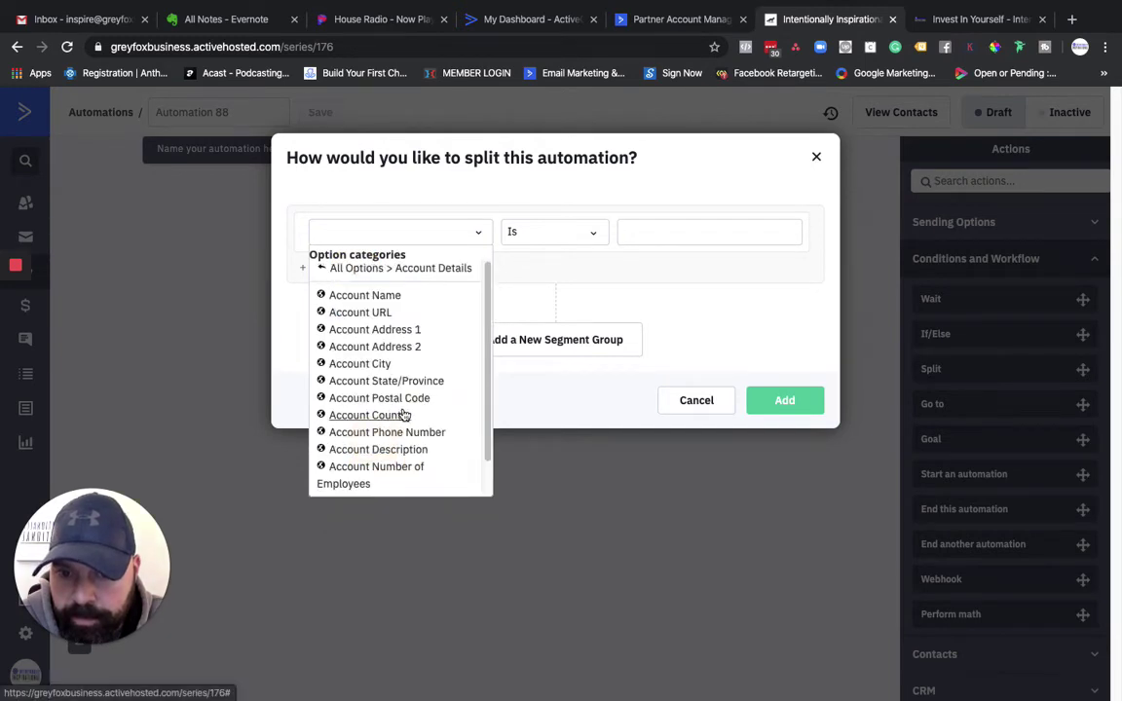
pyautogui.scroll(-1, 404, 414)
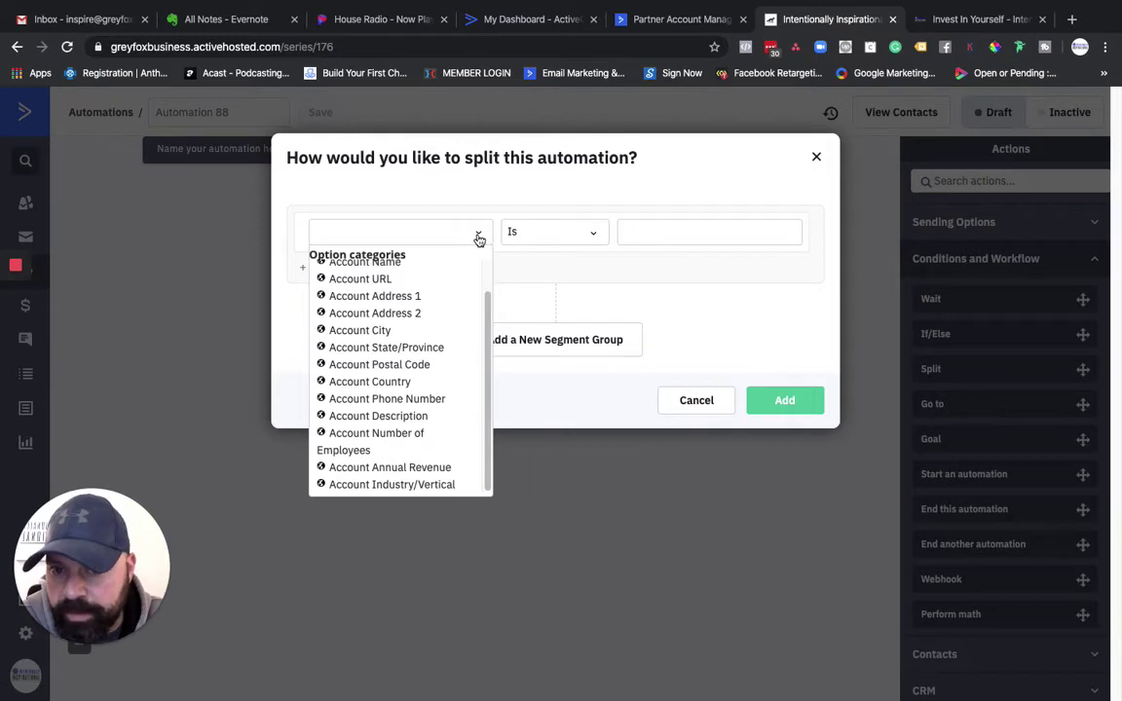
pyautogui.click(478, 239)
pyautogui.click(817, 162)
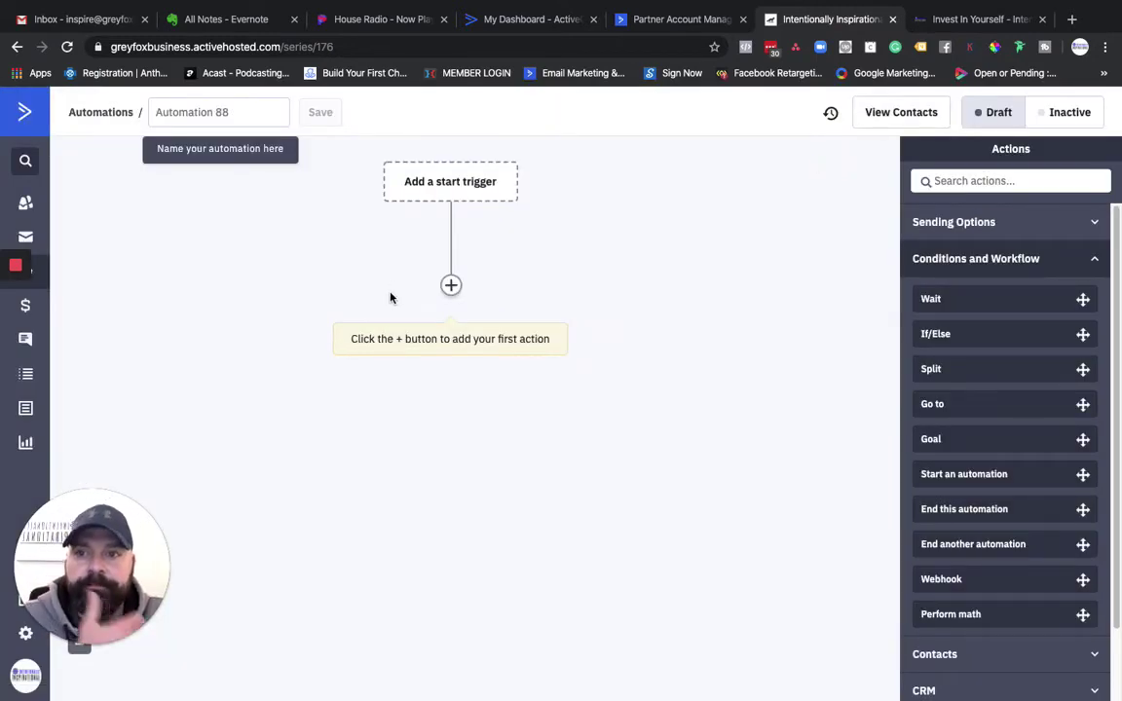
# Step: Send 'Hi' through the chat widget on the Invest In Yourself page
pyautogui.click(935, 23)
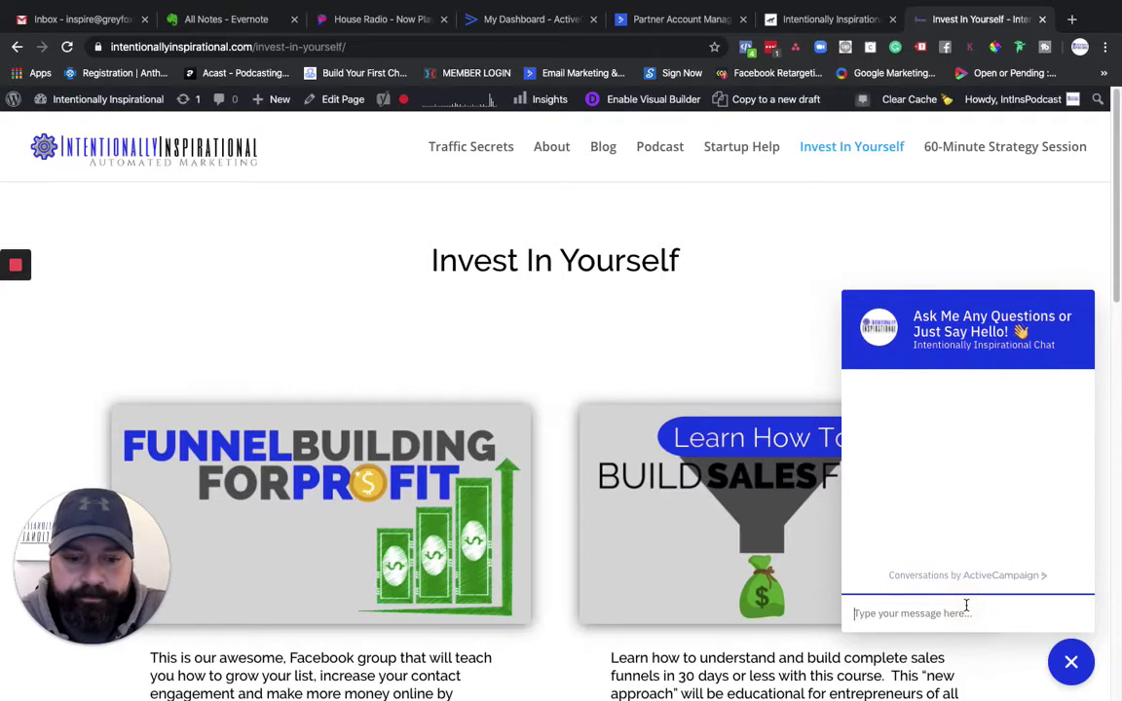
pyautogui.write('Hi')
pyautogui.press('Return')
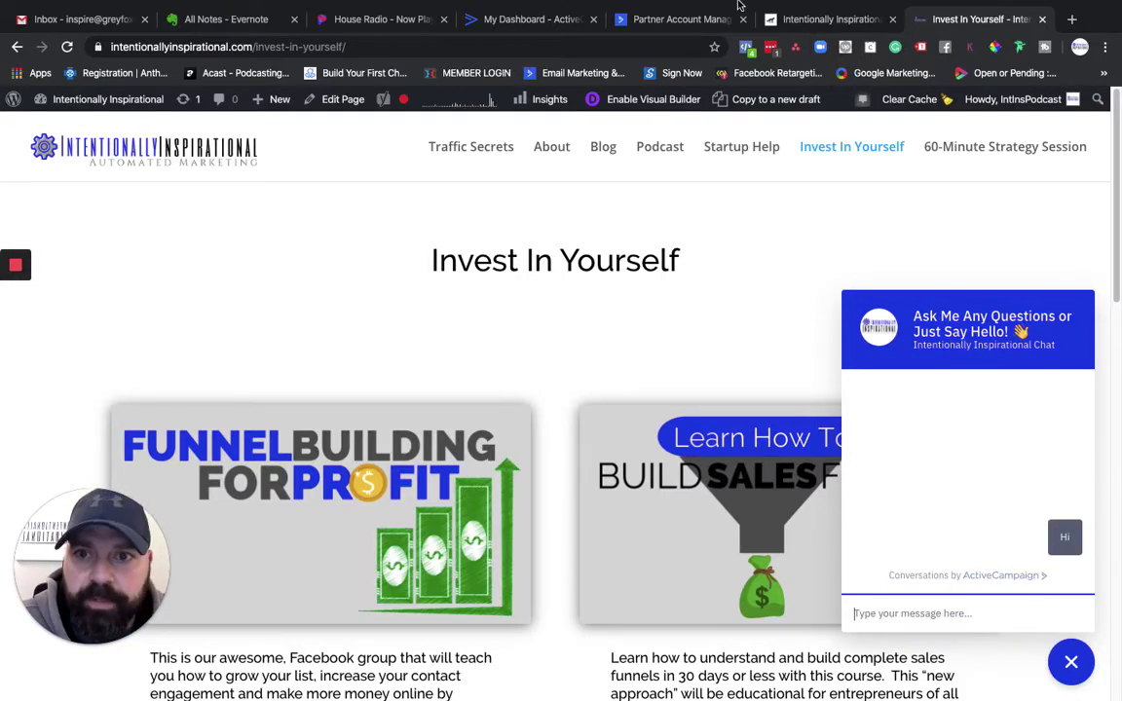
# Step: Take Chrome out of full screen, dismiss the stray open-file dialog, and bring Chrome back
pyautogui.moveTo(777, 6)
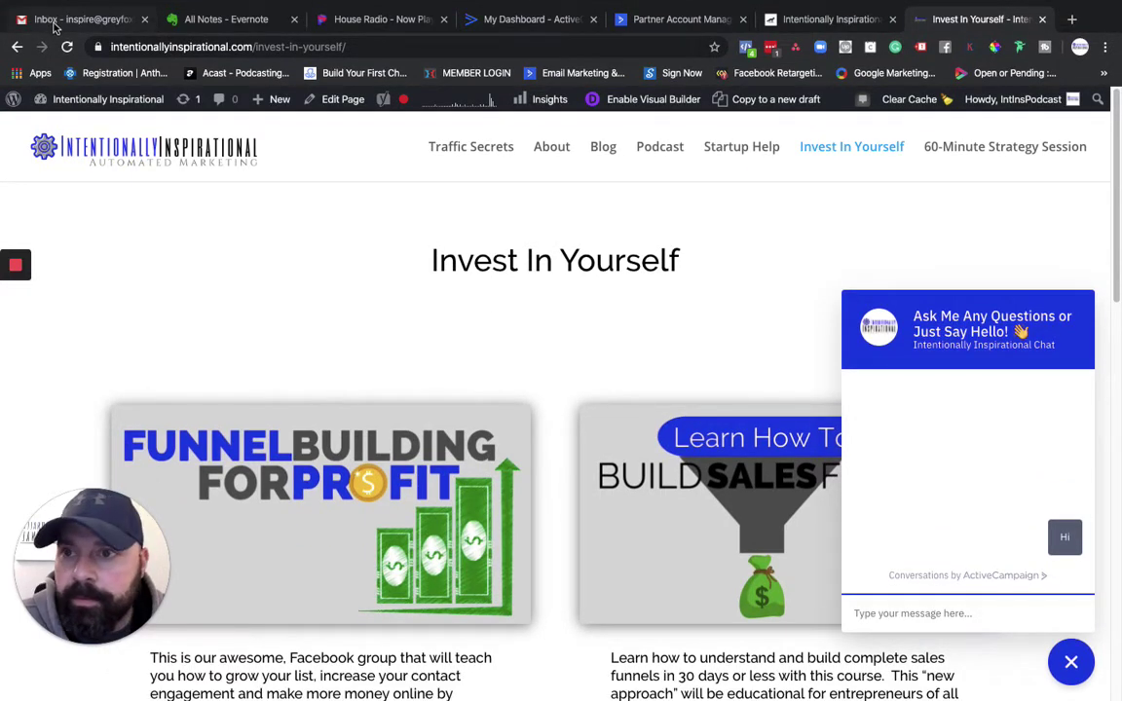
pyautogui.moveTo(54, 3)
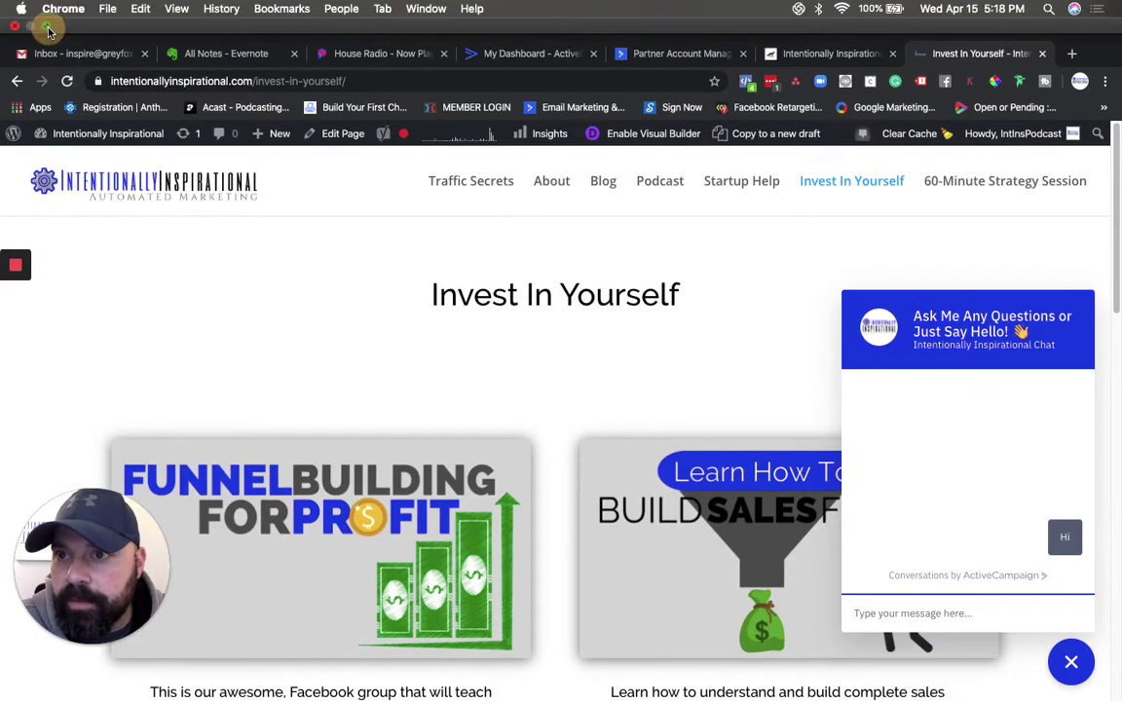
pyautogui.click(46, 26)
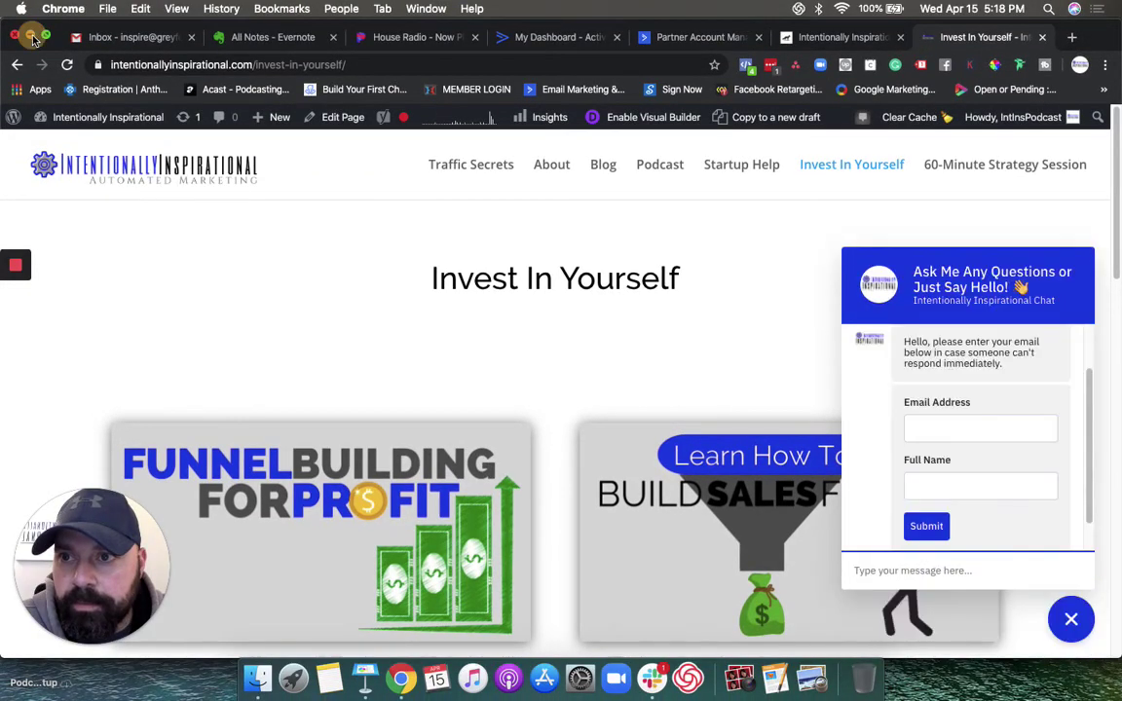
pyautogui.click(31, 36)
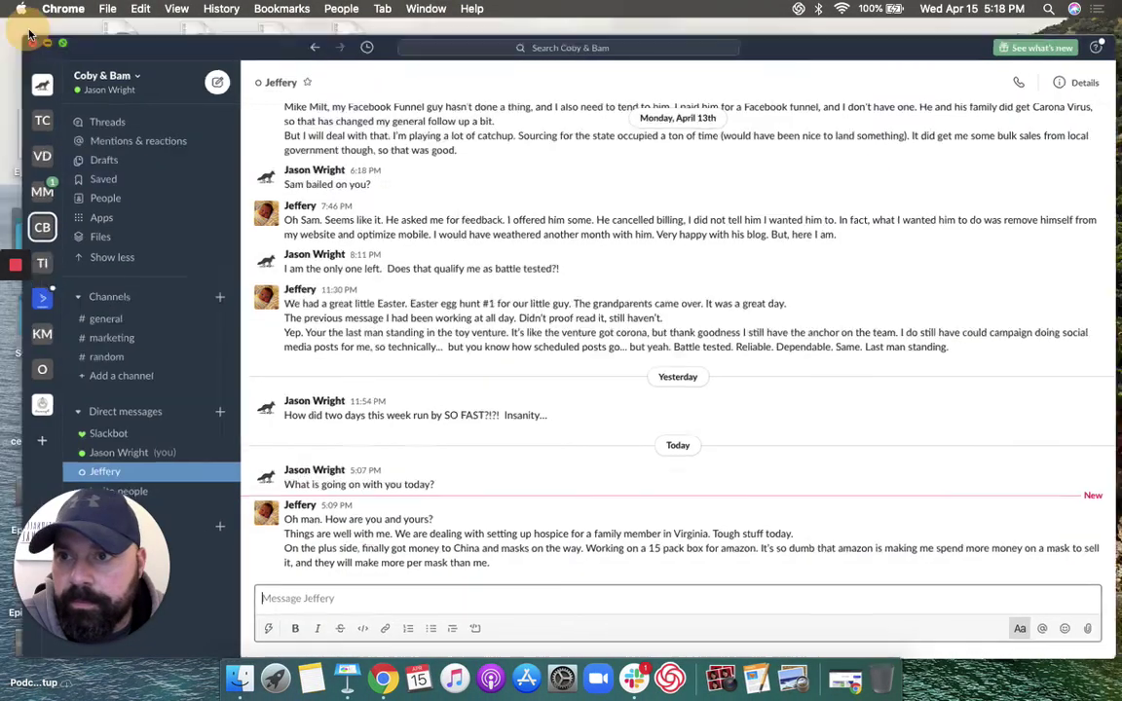
pyautogui.click(30, 39)
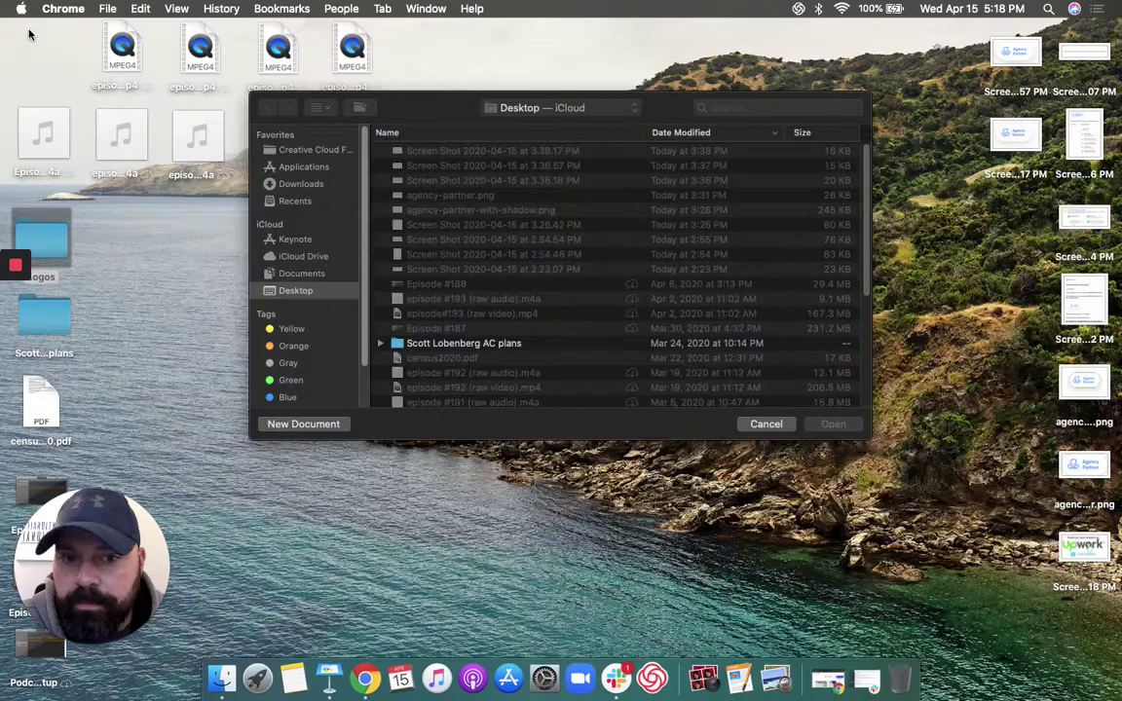
pyautogui.click(766, 424)
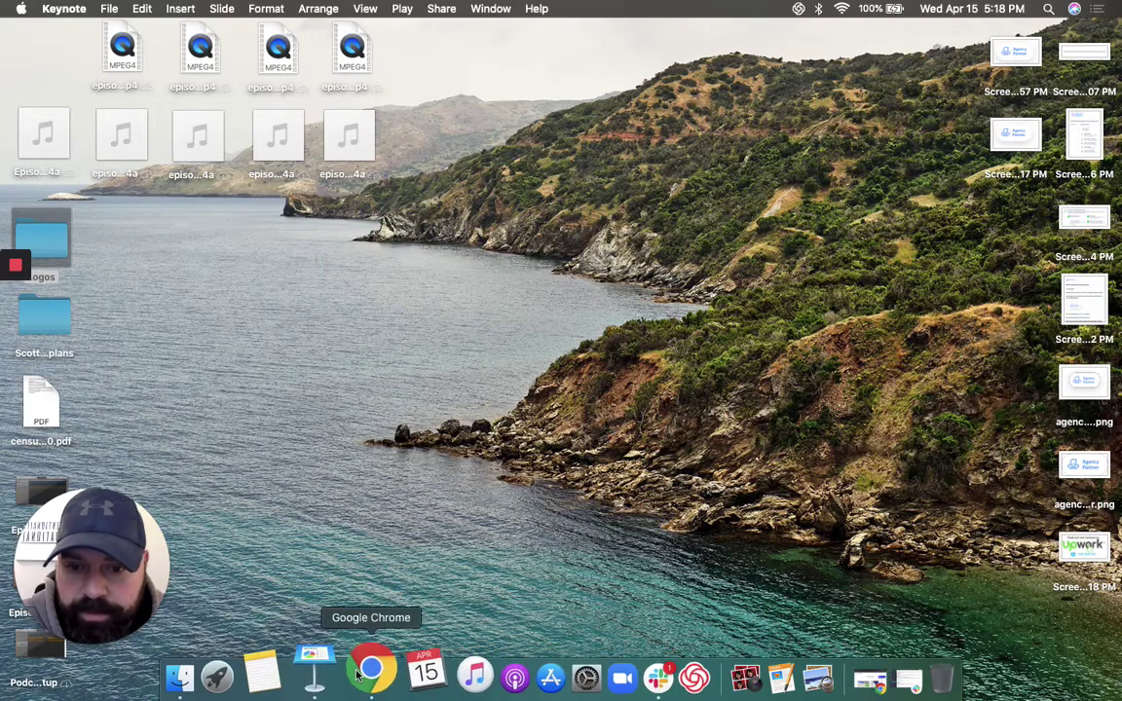
pyautogui.click(370, 675)
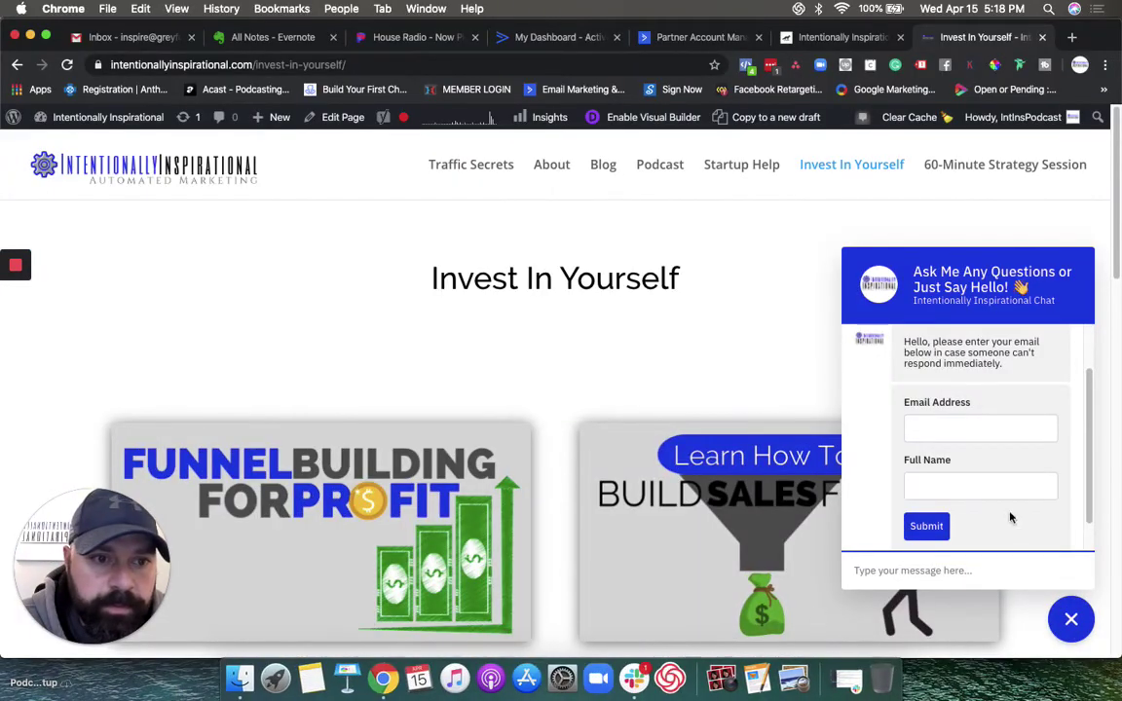
pyautogui.scroll(-2, 1036, 393)
pyautogui.scroll(1, 1037, 393)
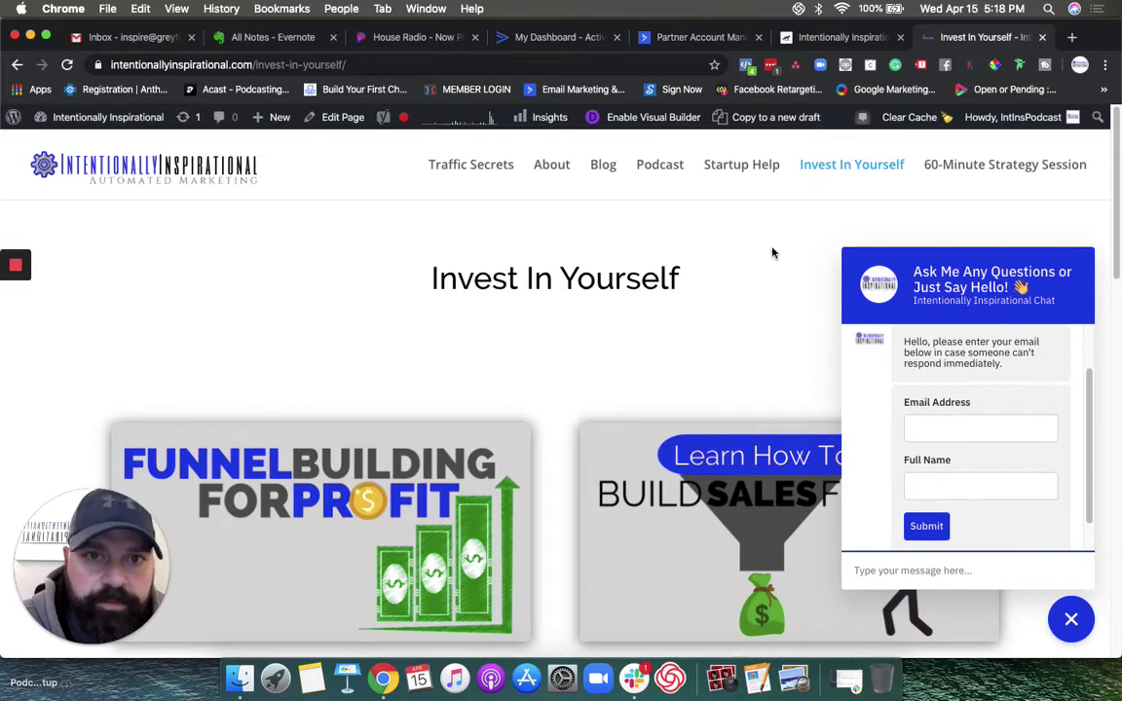
# Step: Open the Conversations inbox and the site visitor's web chat thread in ActiveCampaign
pyautogui.click(809, 37)
pyautogui.click(33, 360)
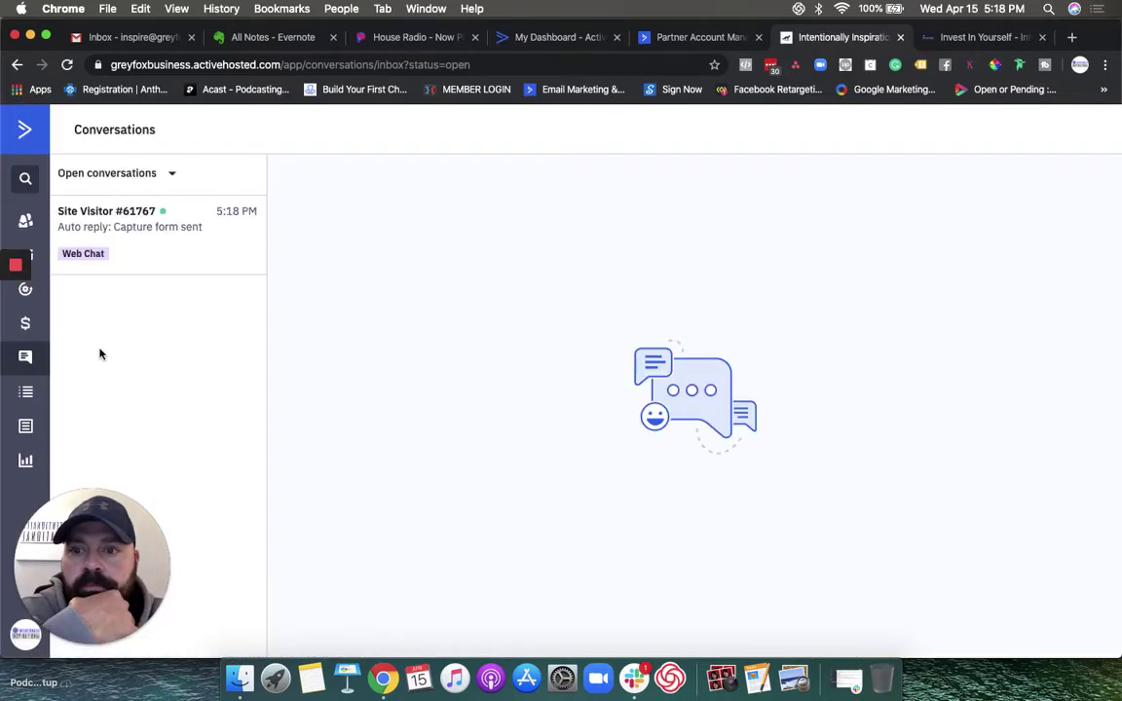
pyautogui.click(158, 245)
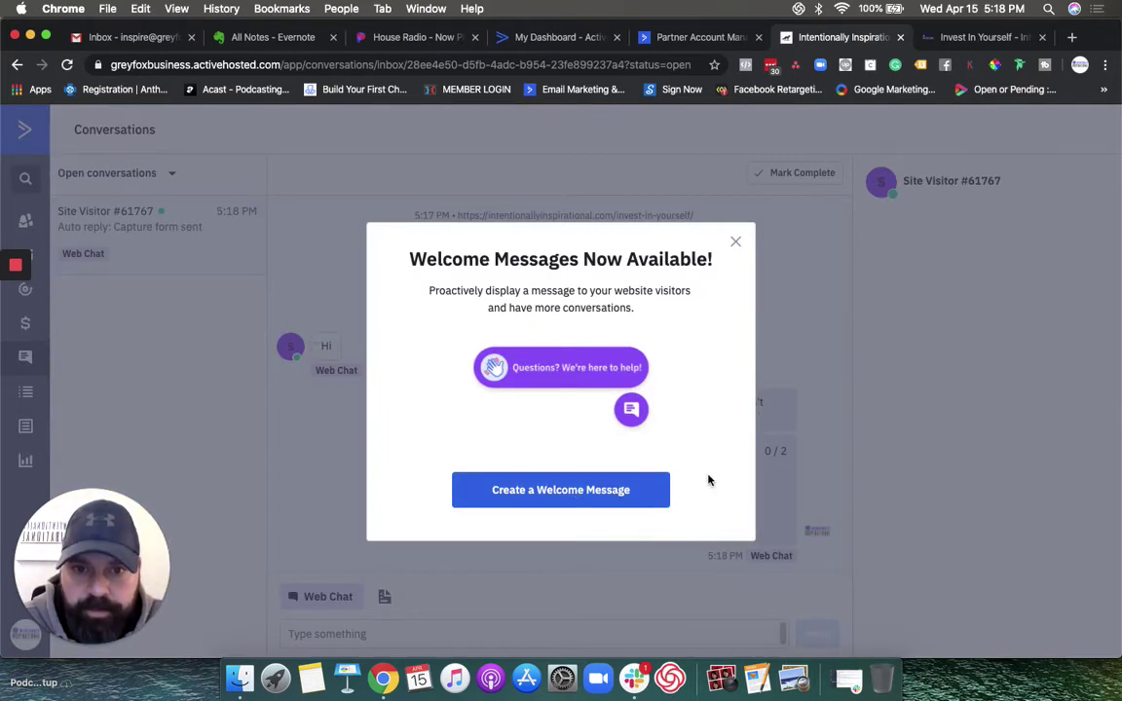
# Step: Dismiss the Welcome Messages announcement and send a 'hello' reply to the site visitor
pyautogui.click(735, 242)
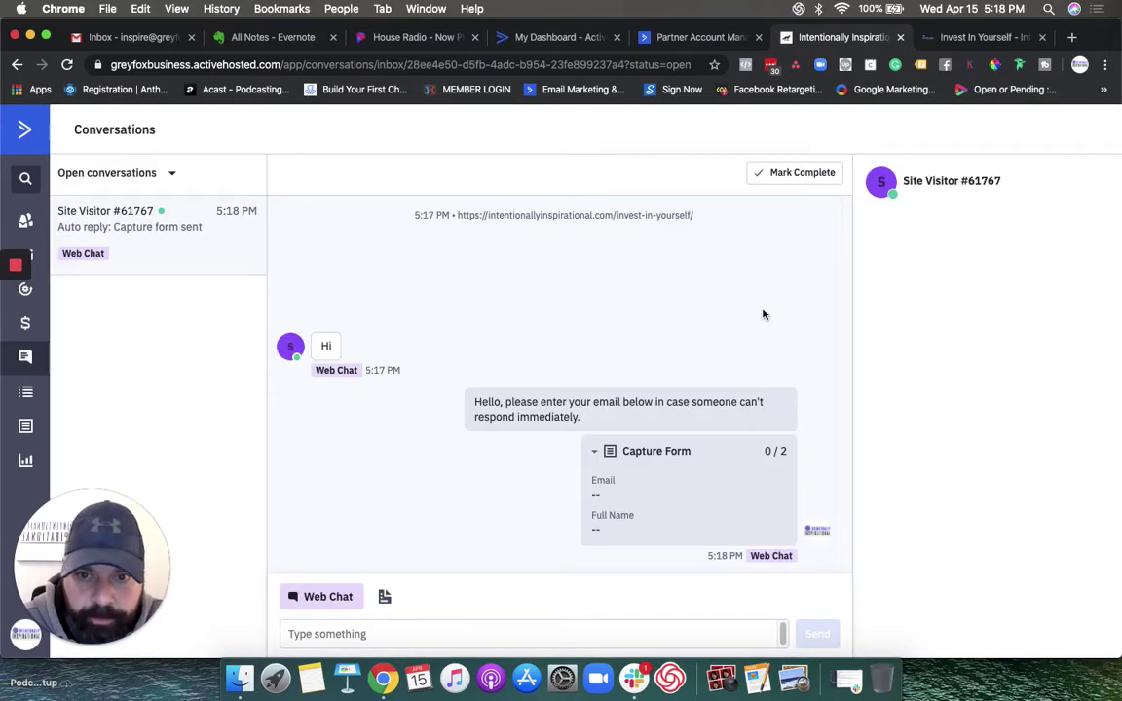
pyautogui.click(375, 630)
pyautogui.write('hello')
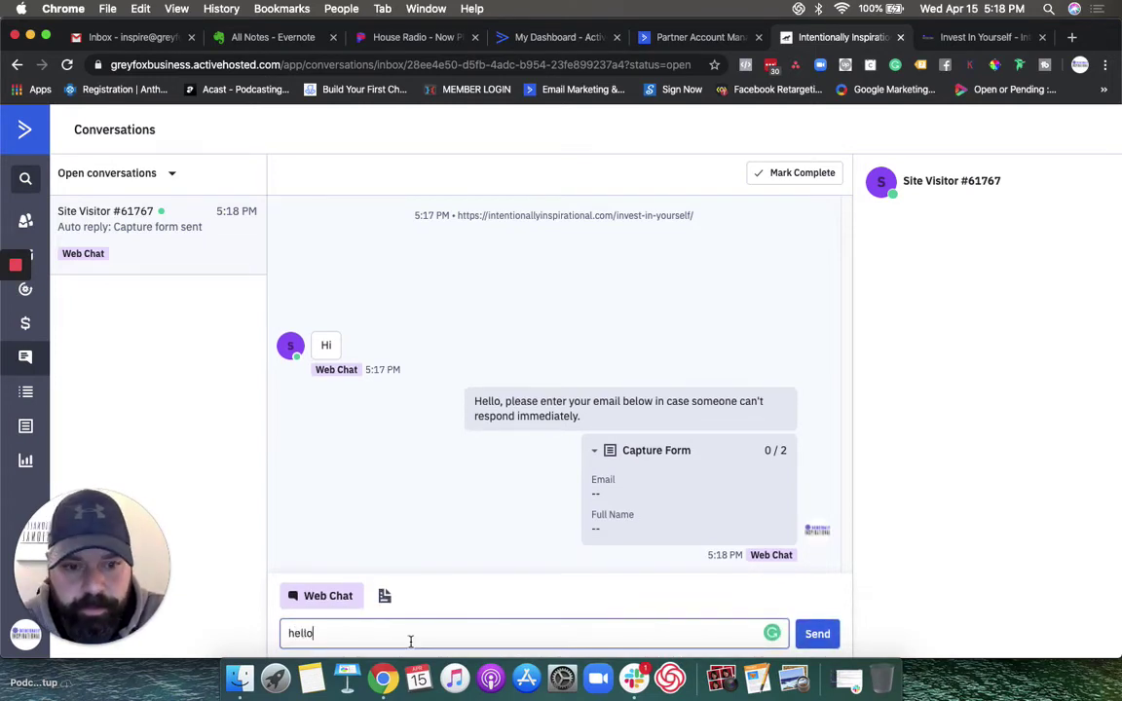
pyautogui.press('Return')
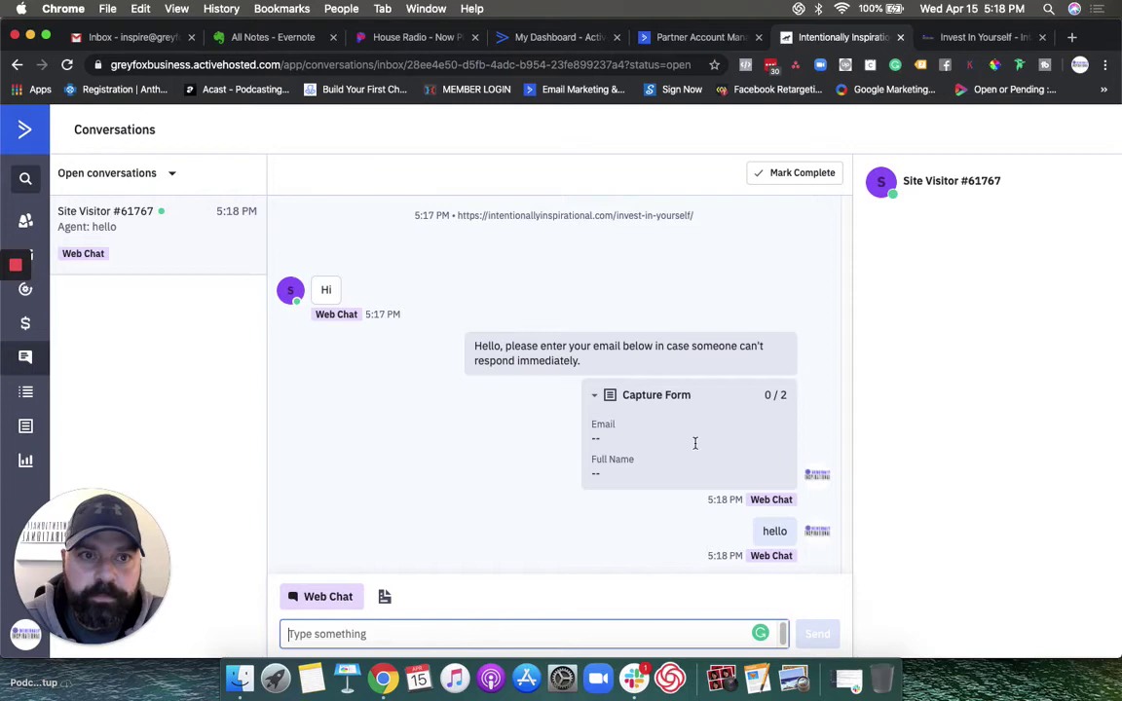
# Step: Fill the website chat form with the visitor's email address and name, then submit it
pyautogui.click(952, 39)
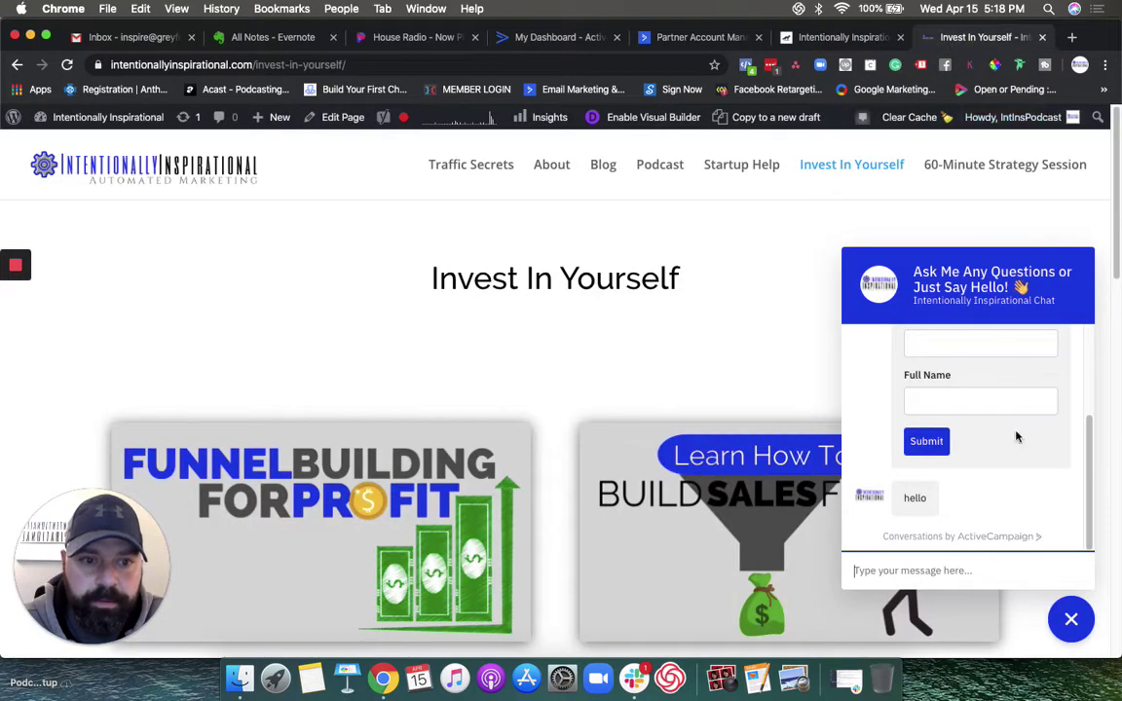
pyautogui.scroll(3, 959, 468)
pyautogui.scroll(-1, 977, 458)
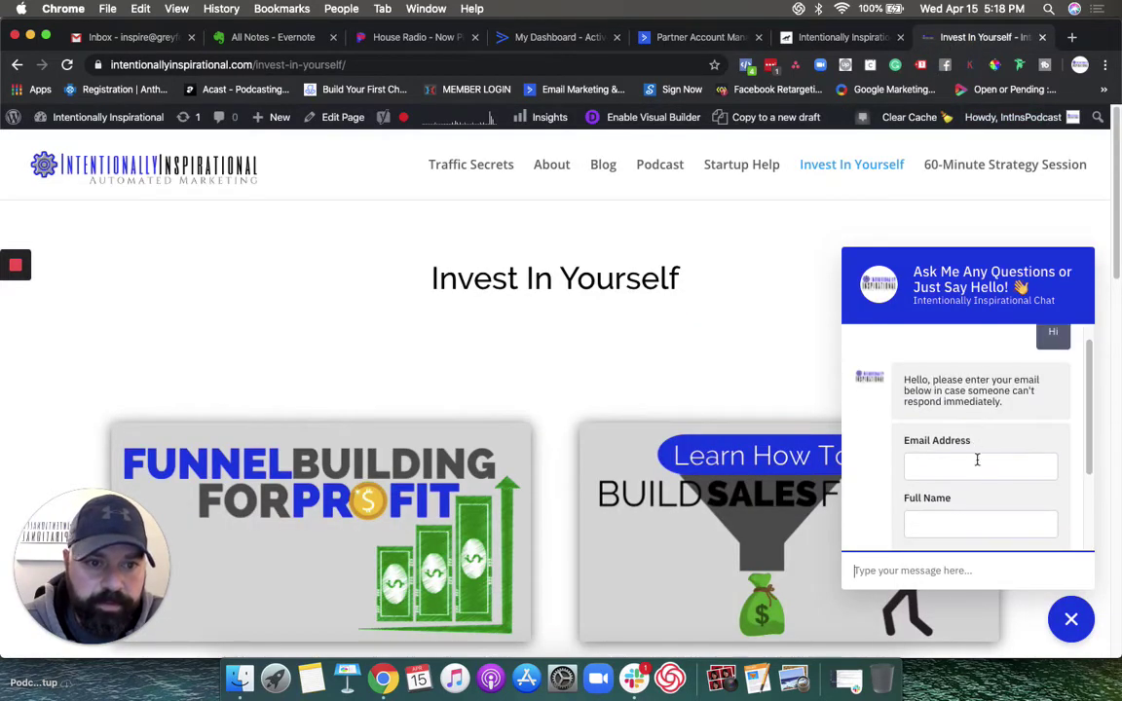
pyautogui.click(977, 469)
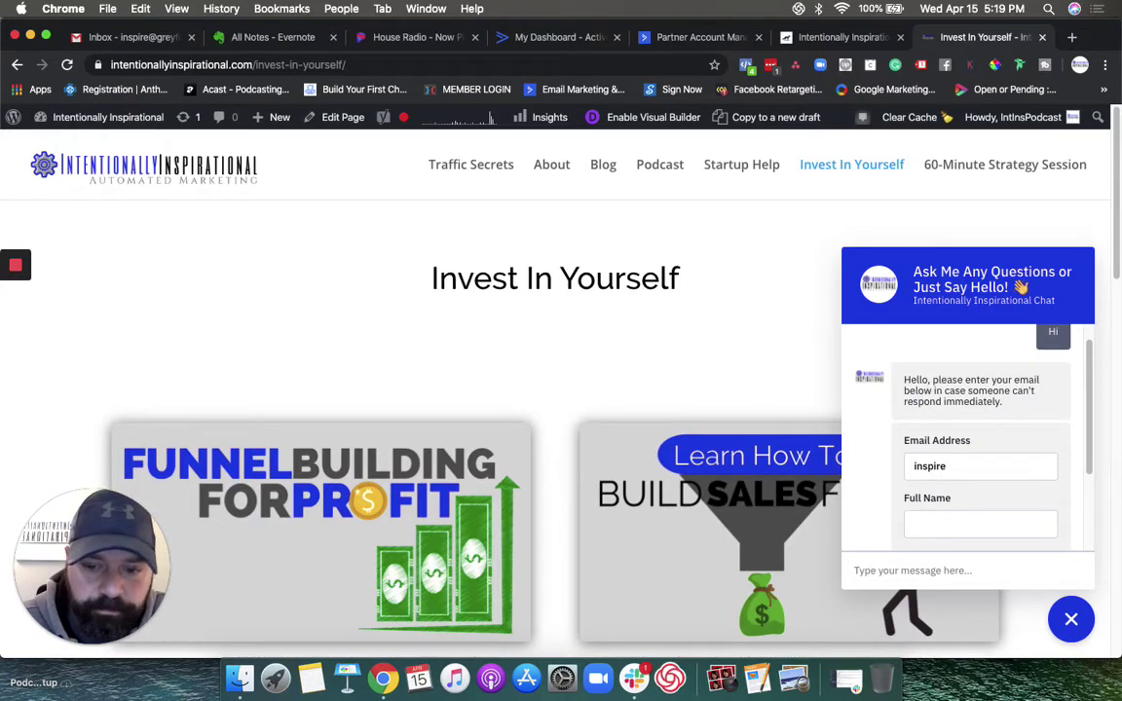
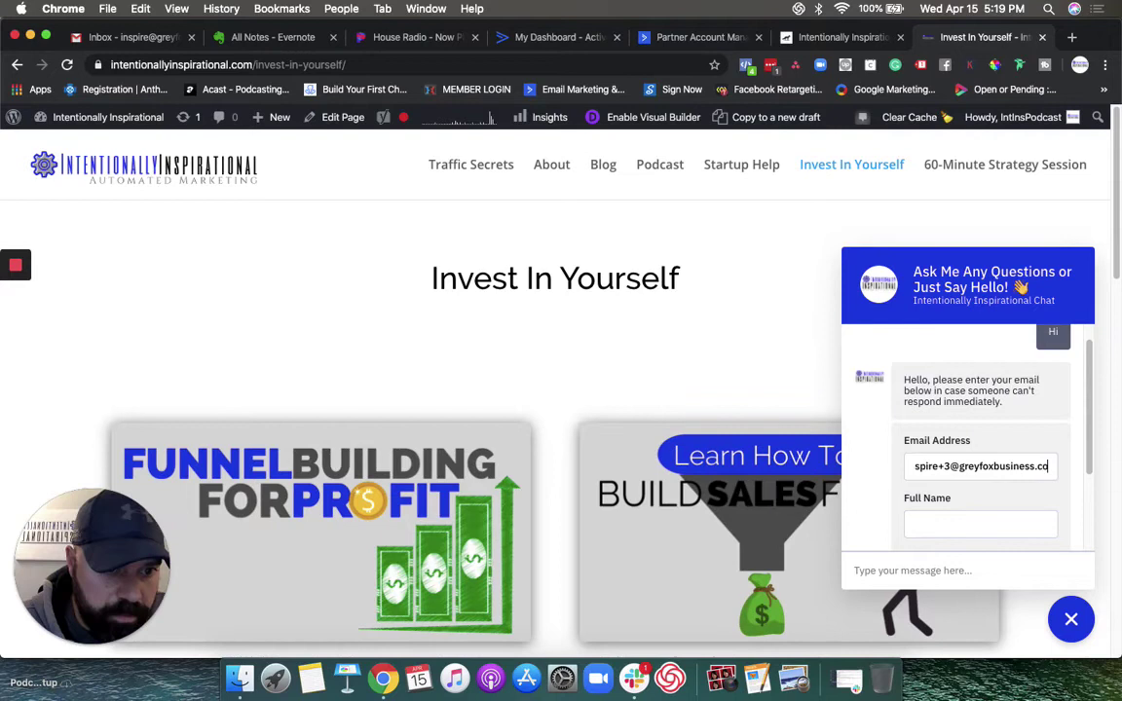
pyautogui.press('Tab')
pyautogui.write('Jason')
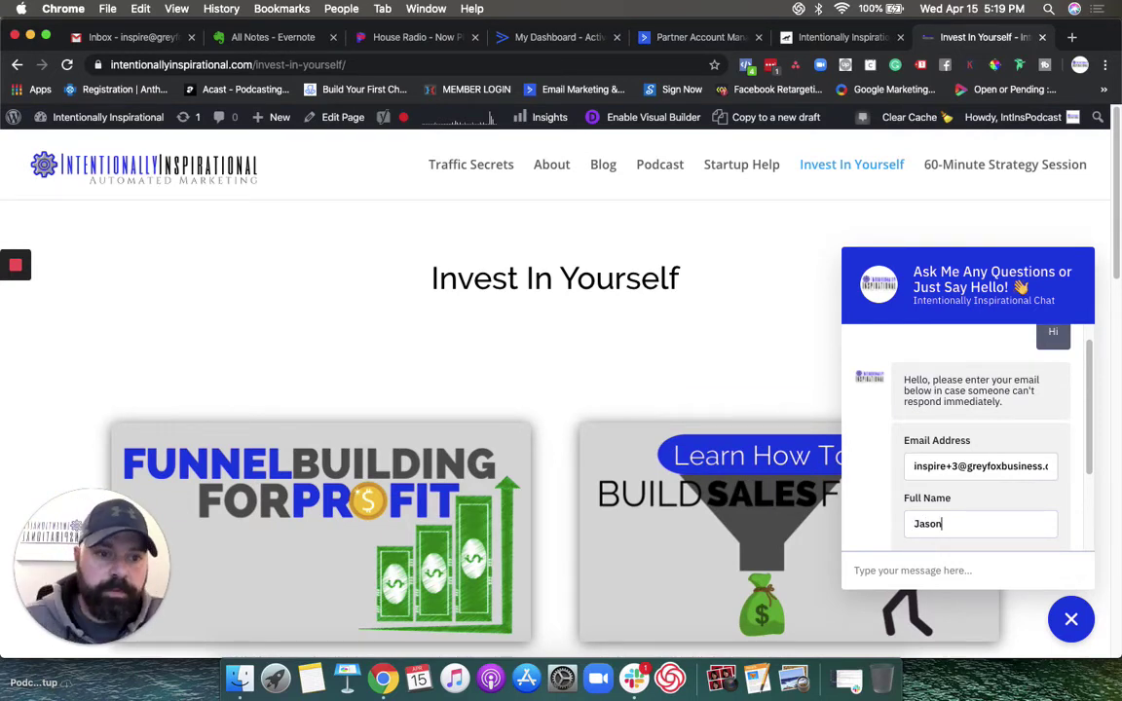
pyautogui.scroll(-2, 997, 456)
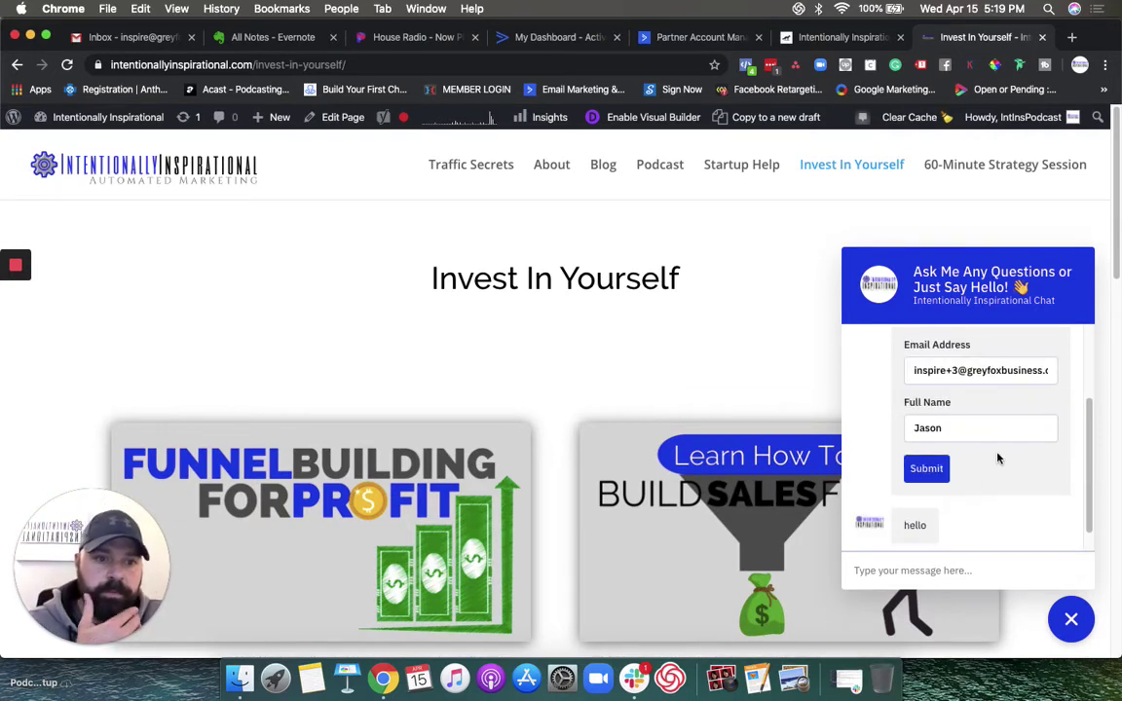
pyautogui.click(925, 468)
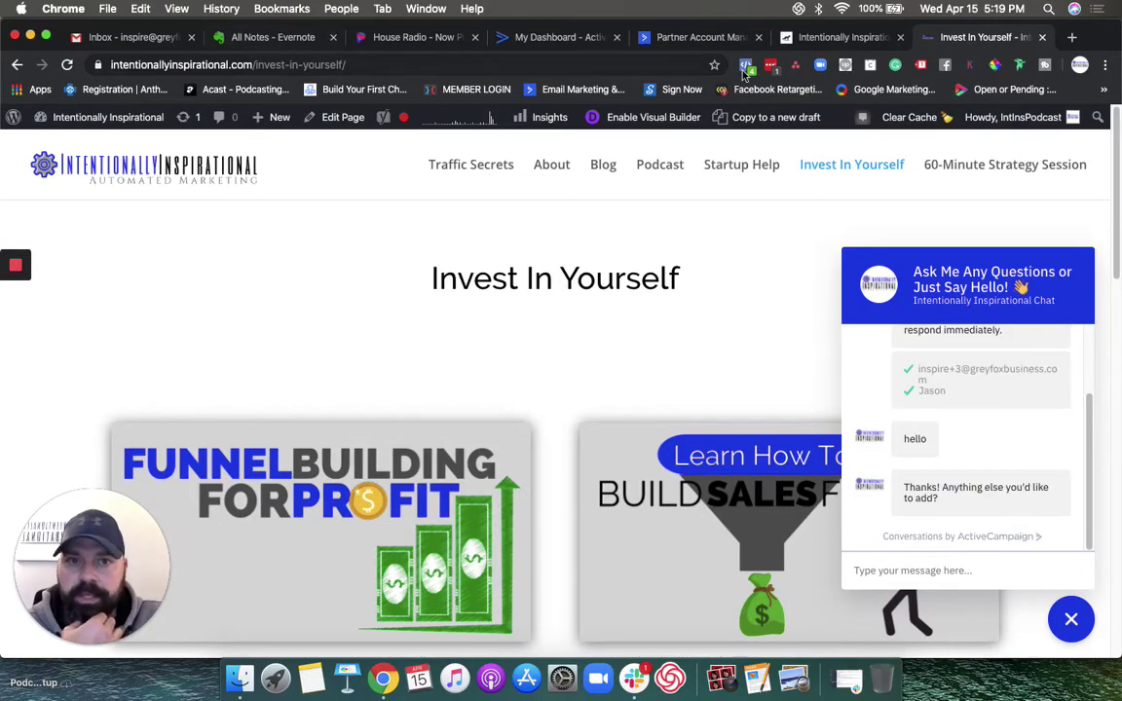
# Step: Review the captured contact and 'Conversations chat form' tag, check reply channels, and expand empty Deals
pyautogui.click(807, 39)
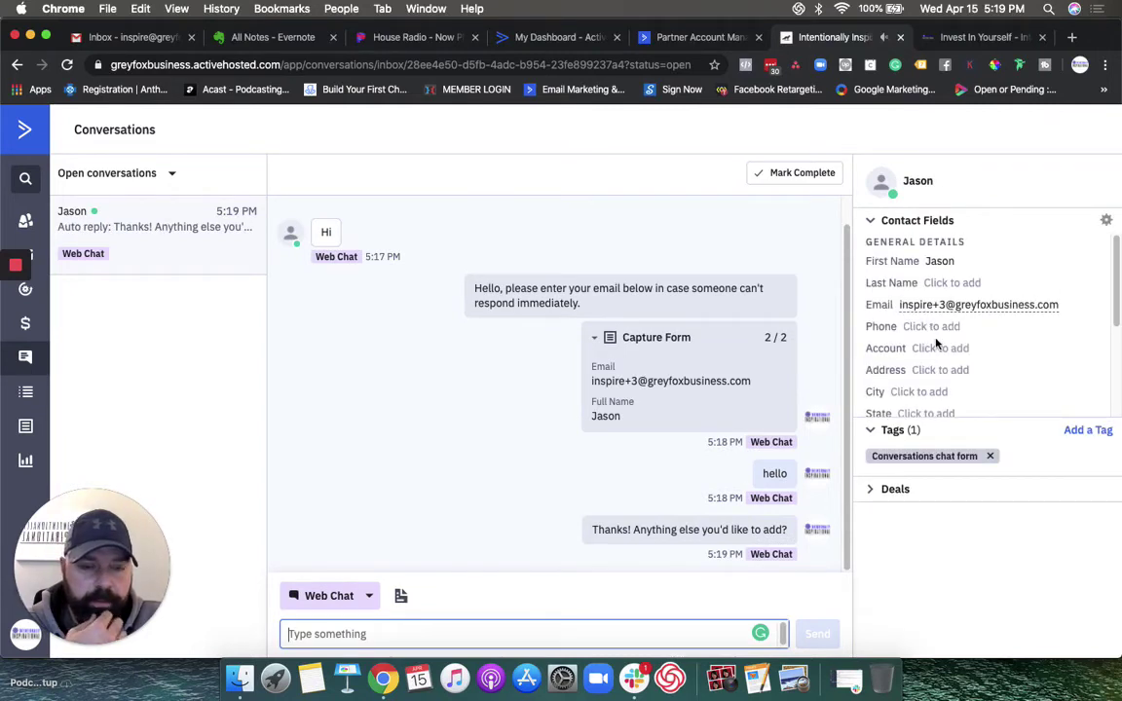
pyautogui.scroll(-1, 958, 414)
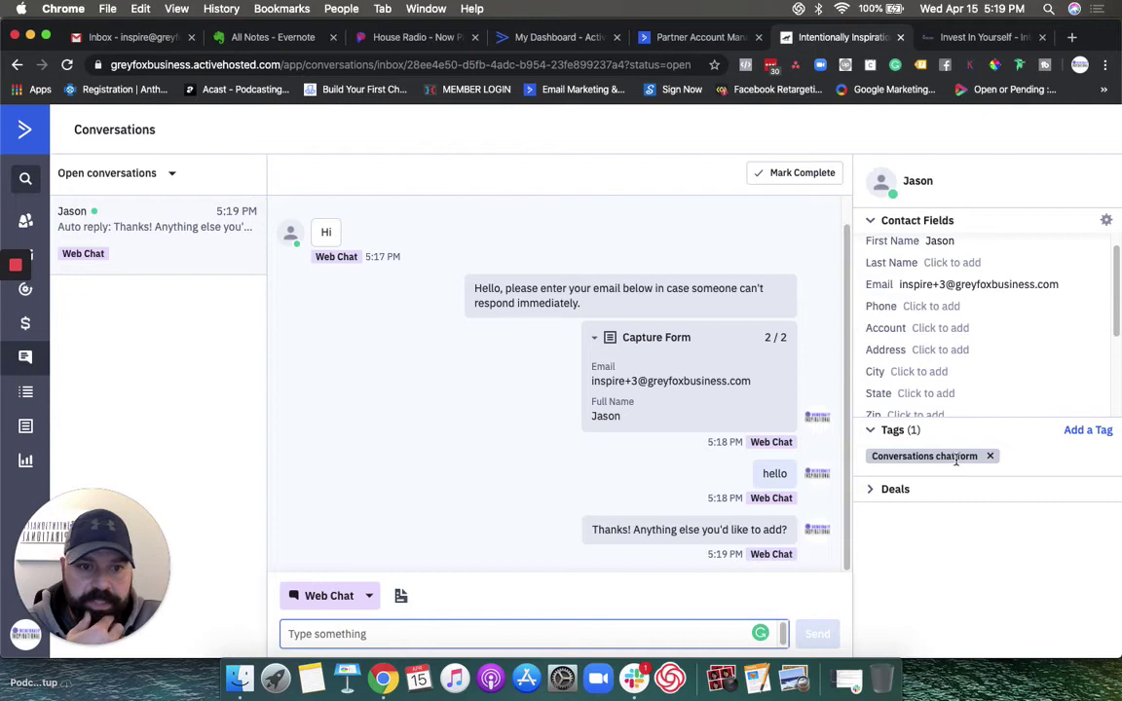
pyautogui.scroll(-5, 925, 337)
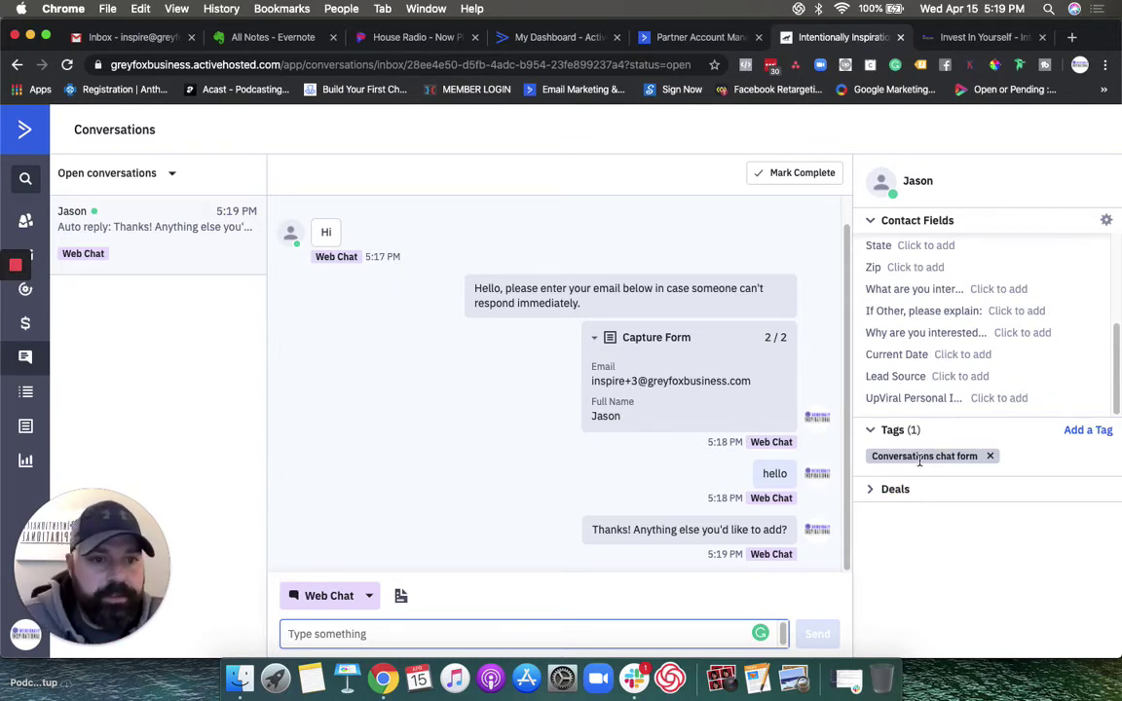
pyautogui.click(370, 597)
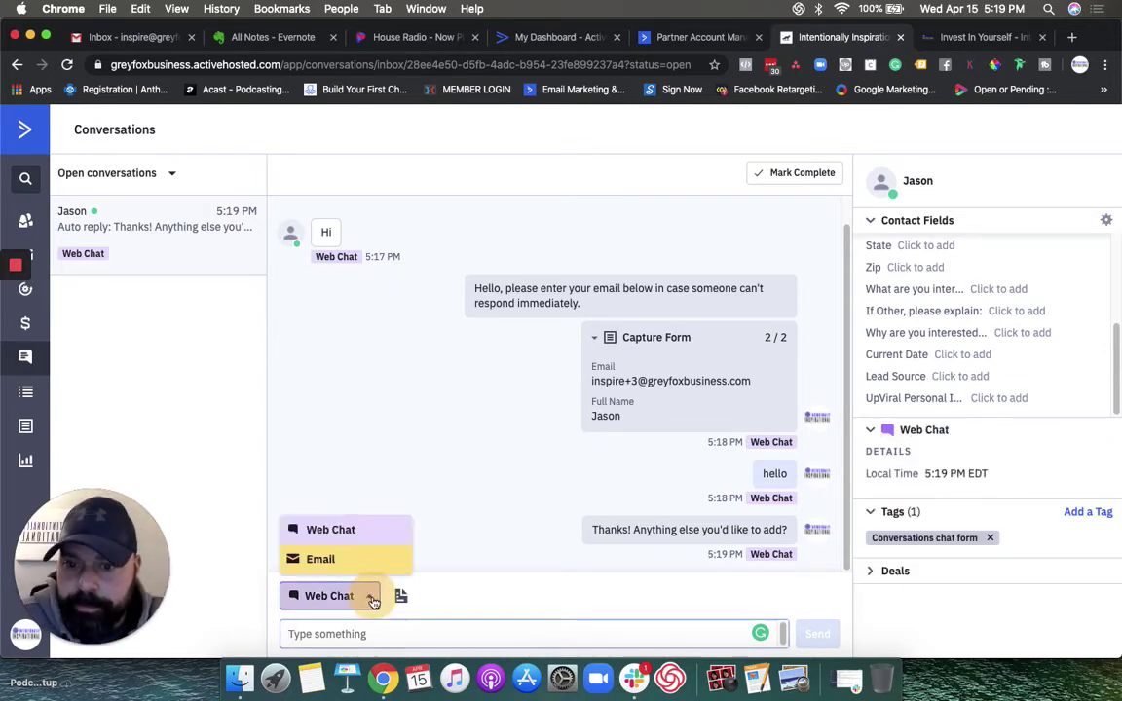
pyautogui.click(442, 607)
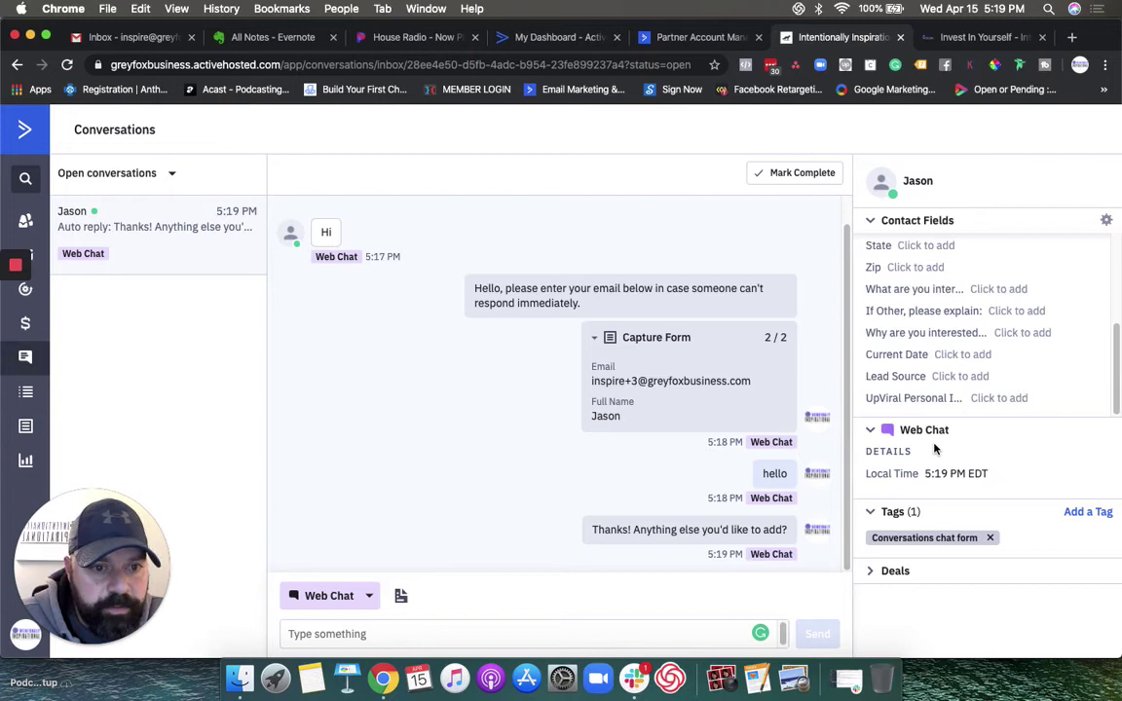
pyautogui.click(884, 571)
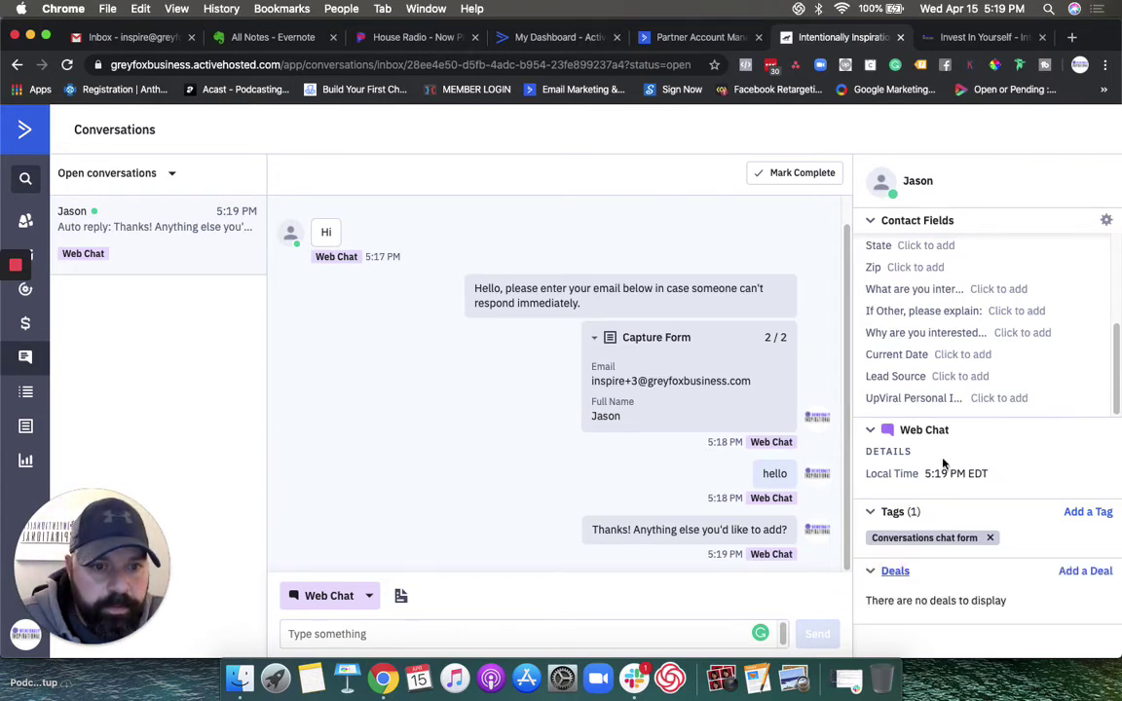
pyautogui.scroll(4, 944, 354)
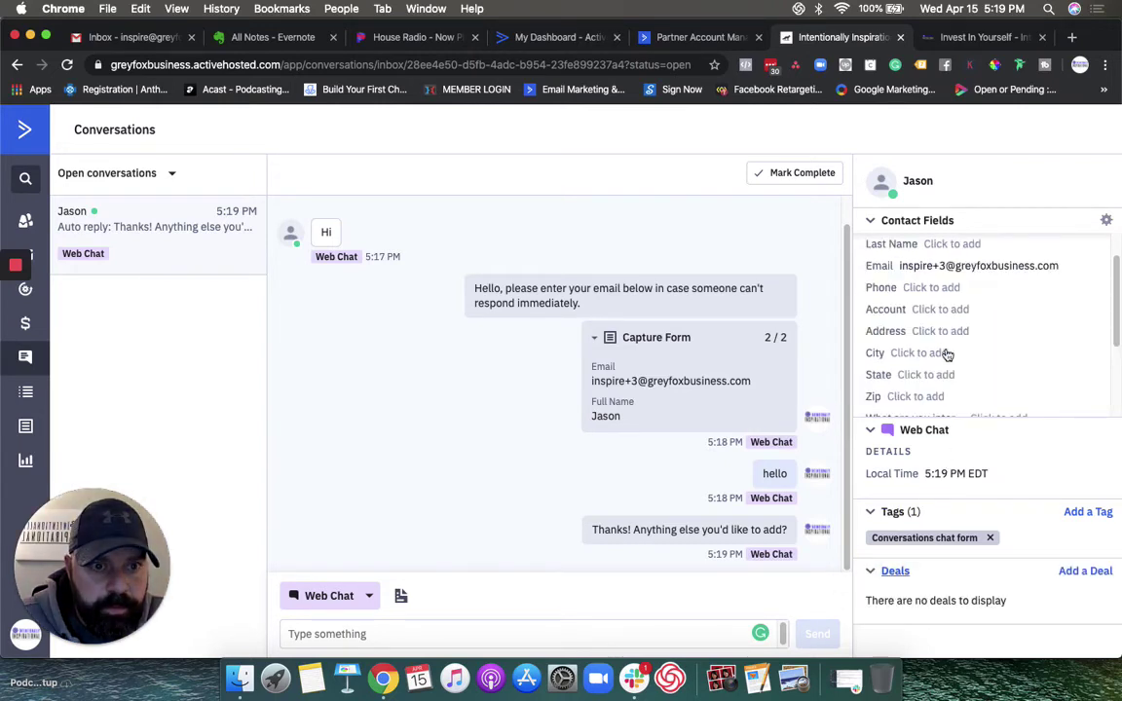
pyautogui.scroll(-4, 946, 354)
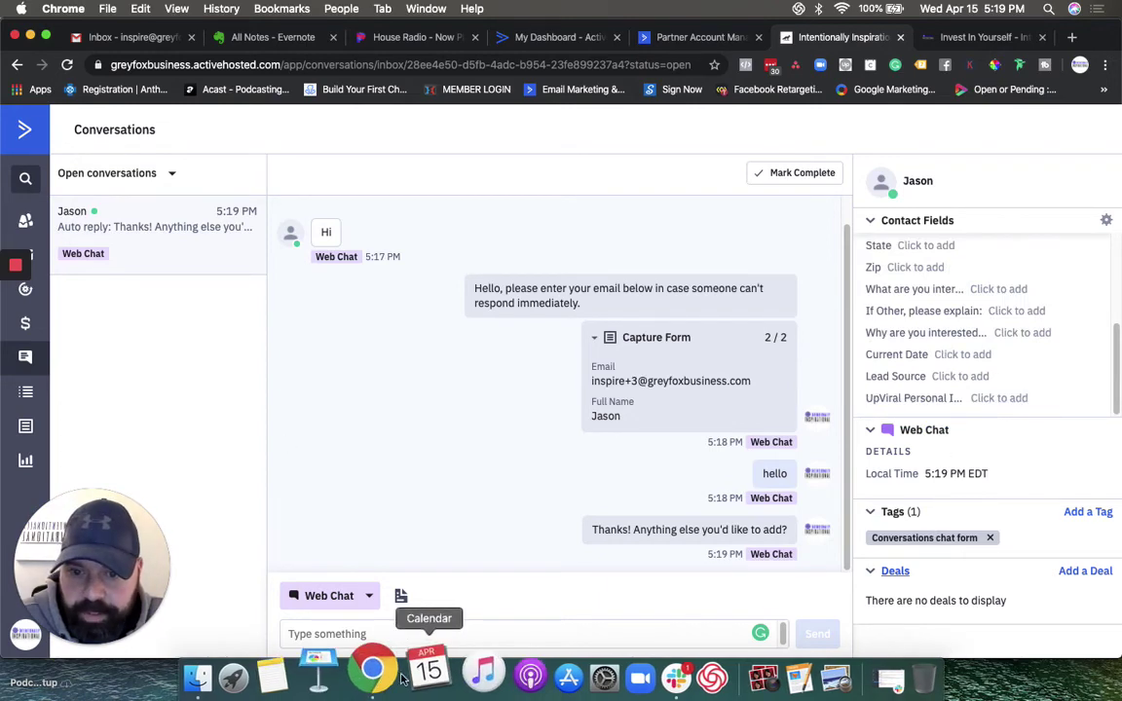
# Step: Close the chat window on the Invest In Yourself page and return to ActiveCampaign
pyautogui.click(1009, 39)
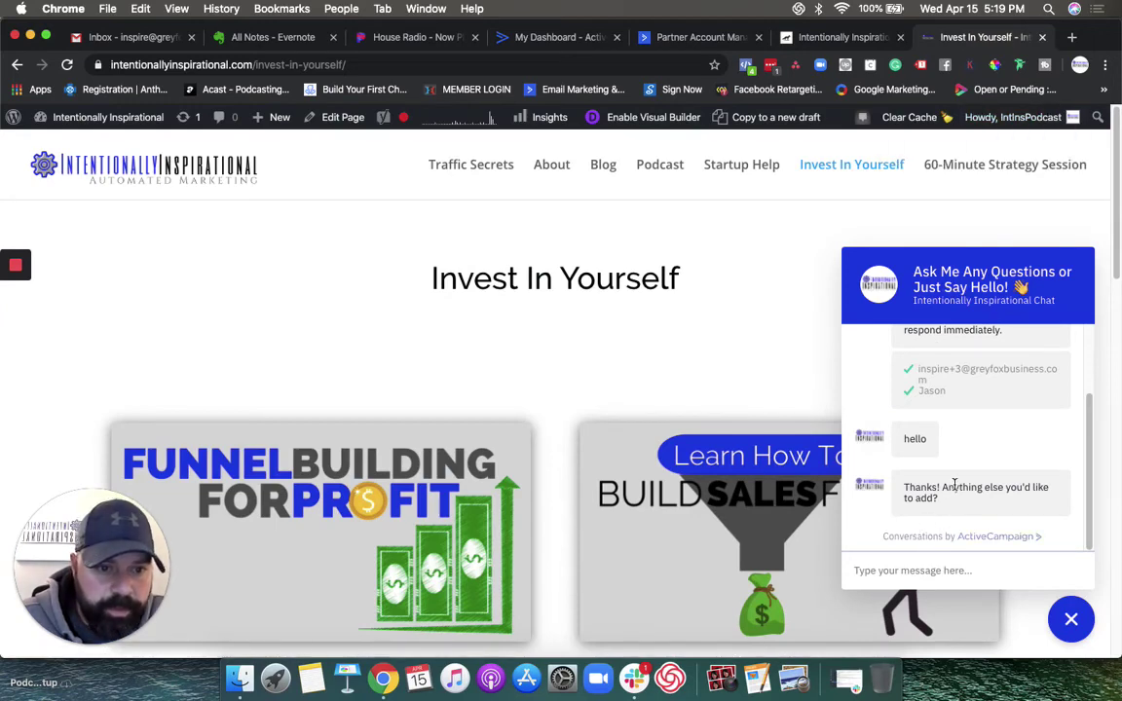
pyautogui.click(1071, 620)
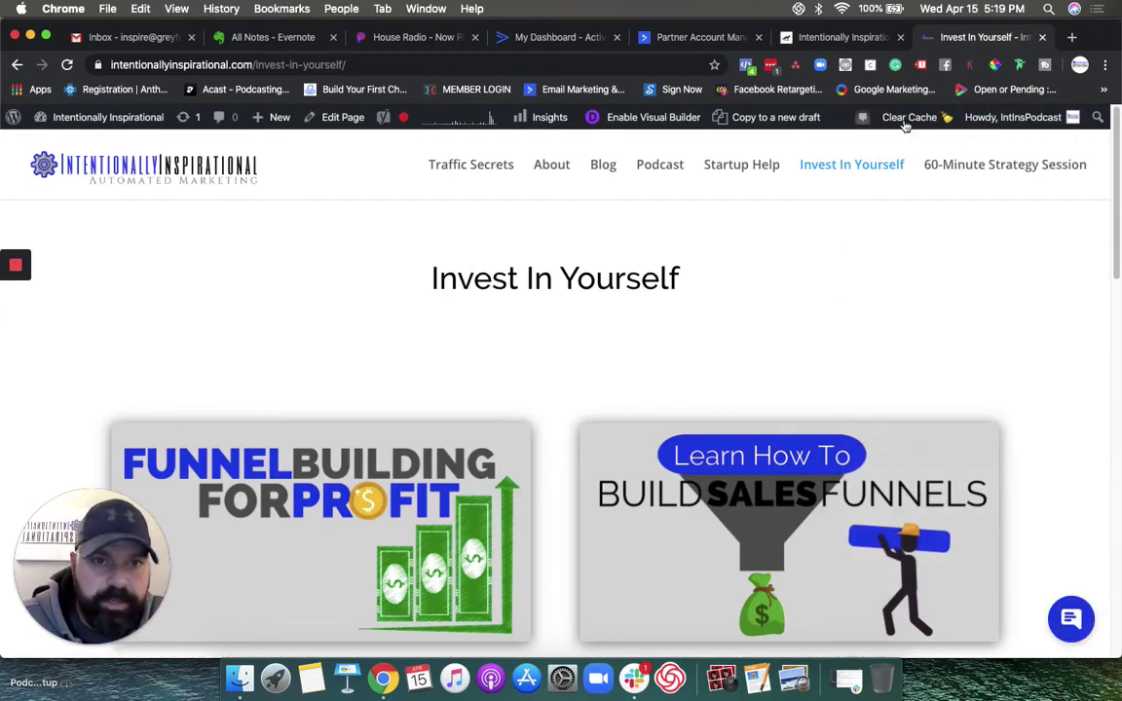
pyautogui.click(828, 37)
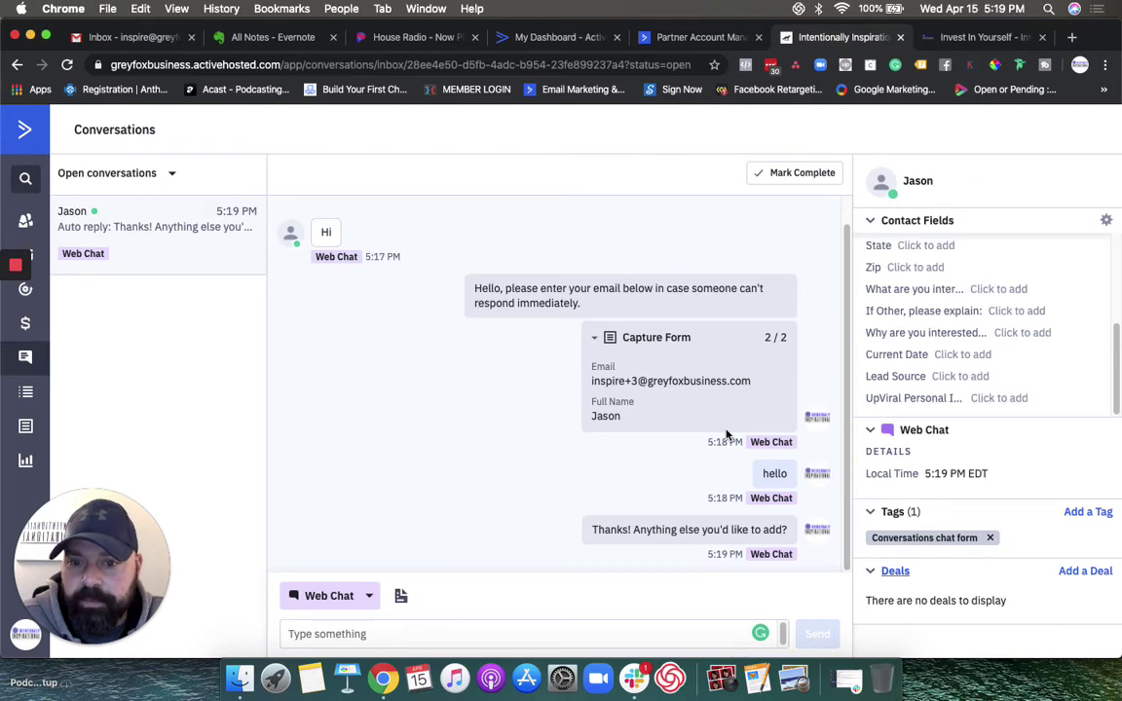
# Step: Glance at Saved Responses, then mark the site visitor's conversation complete
pyautogui.click(402, 599)
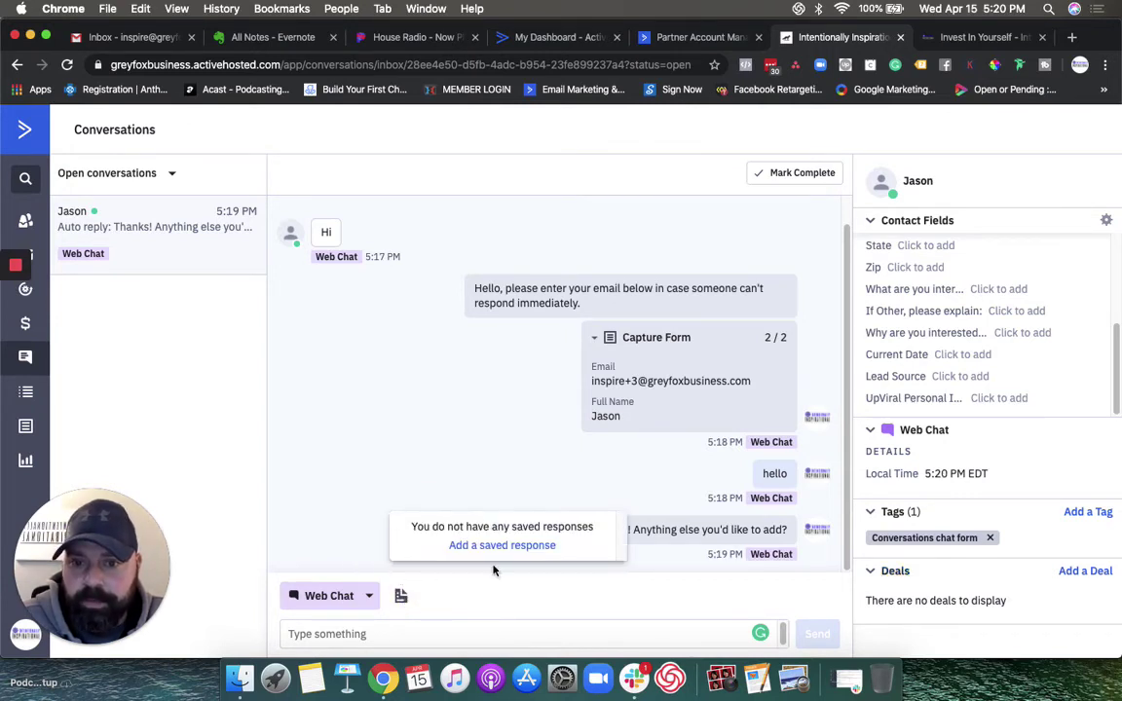
pyautogui.click(455, 600)
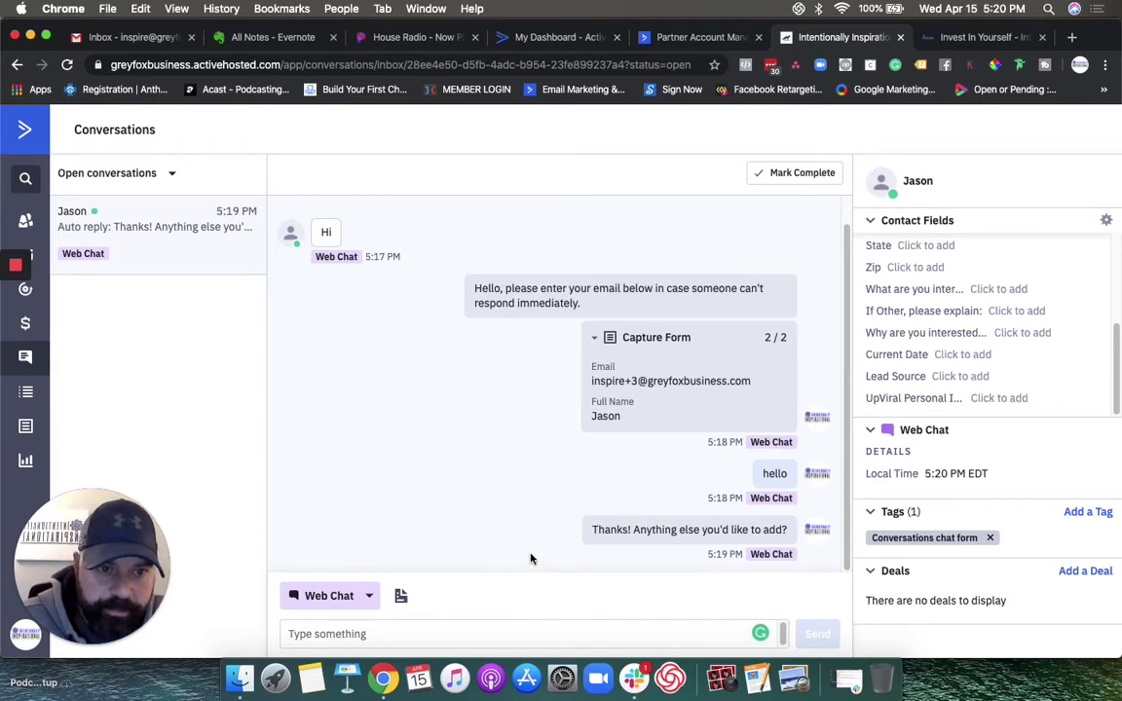
pyautogui.click(770, 177)
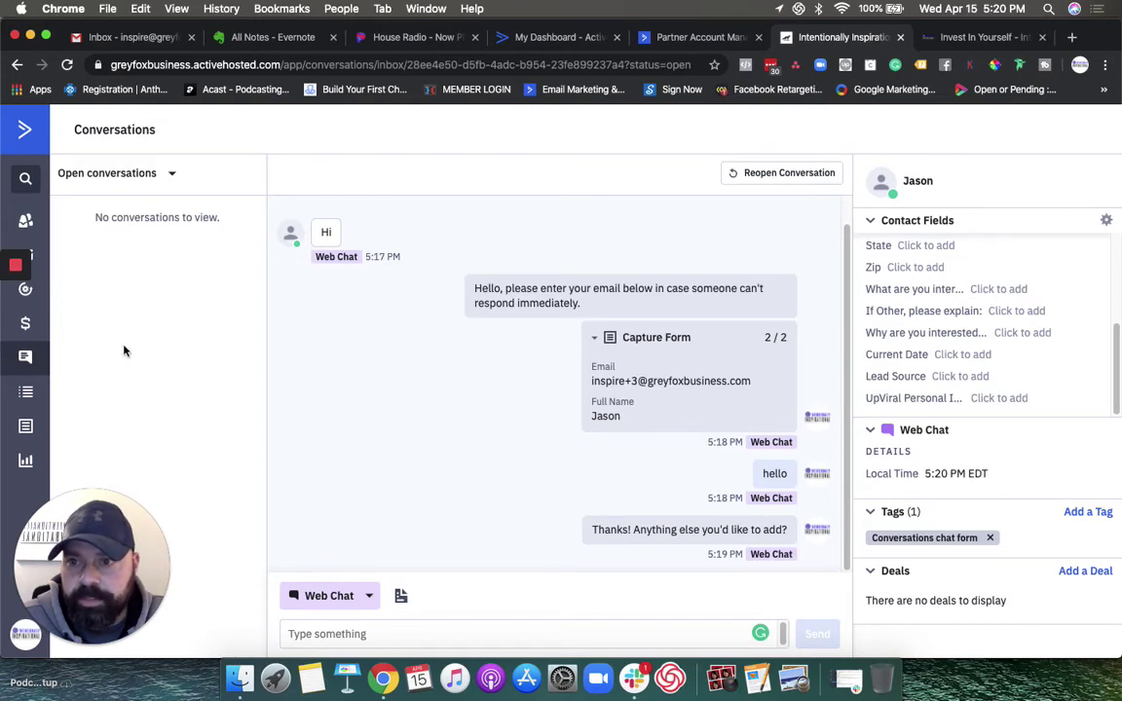
# Step: Sort the contacts list by Date Created, newest first, and open the top chat-captured contact's record
pyautogui.click(130, 232)
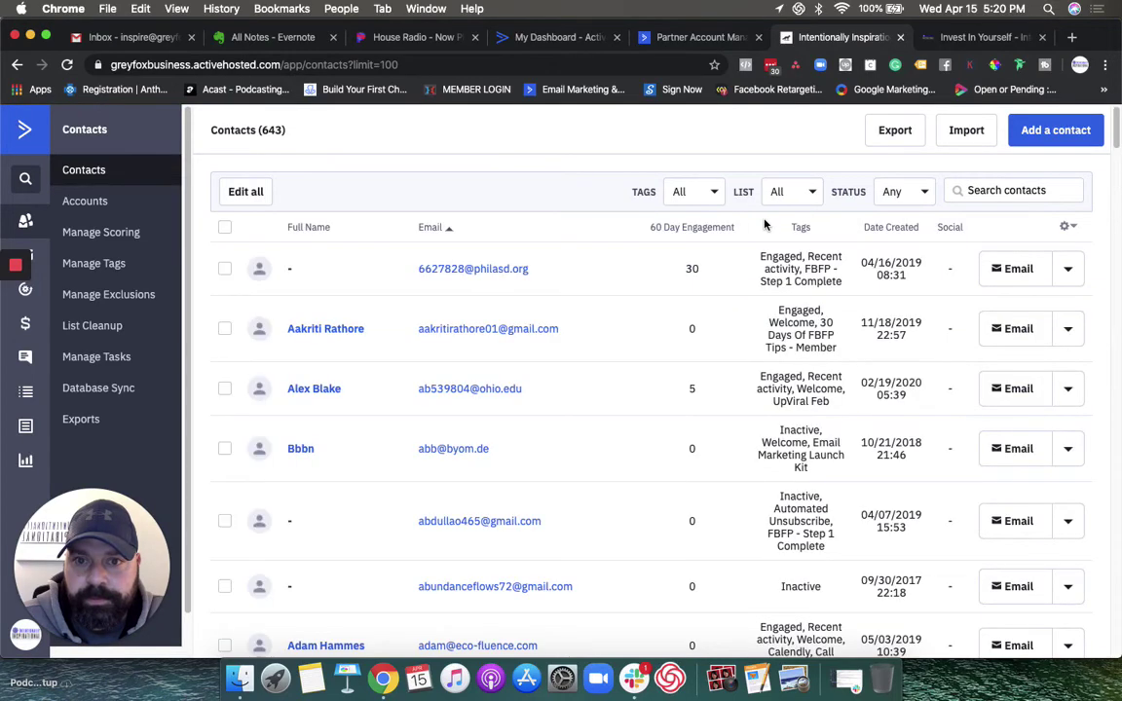
pyautogui.click(909, 232)
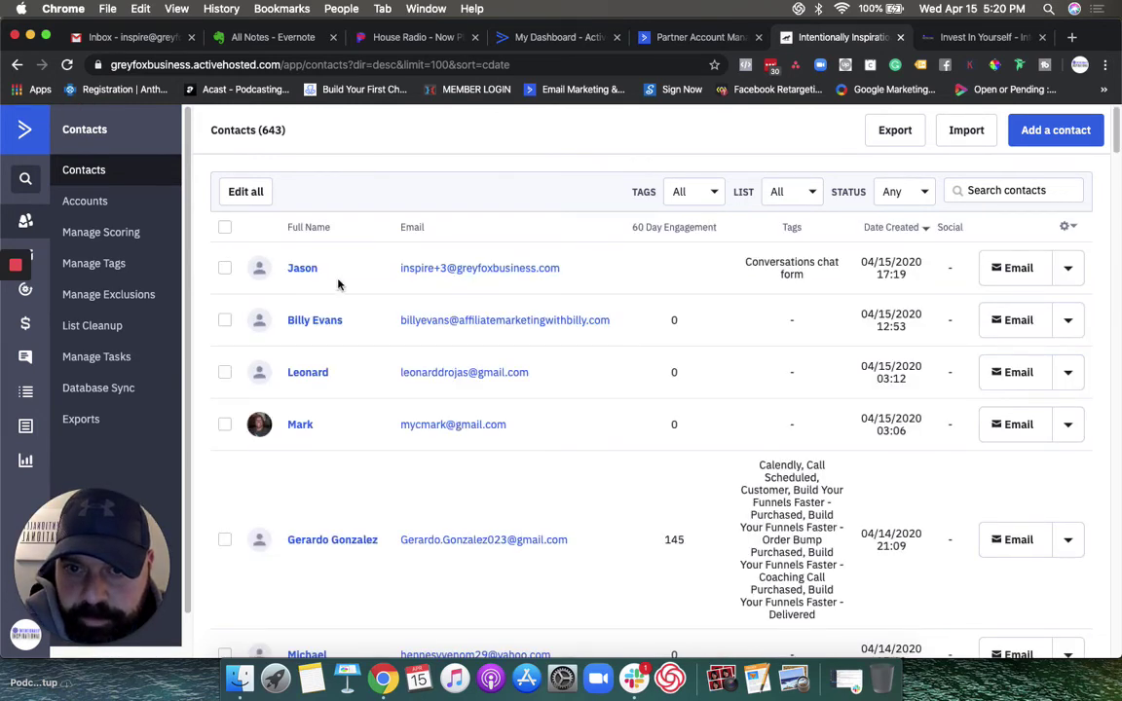
pyautogui.click(303, 269)
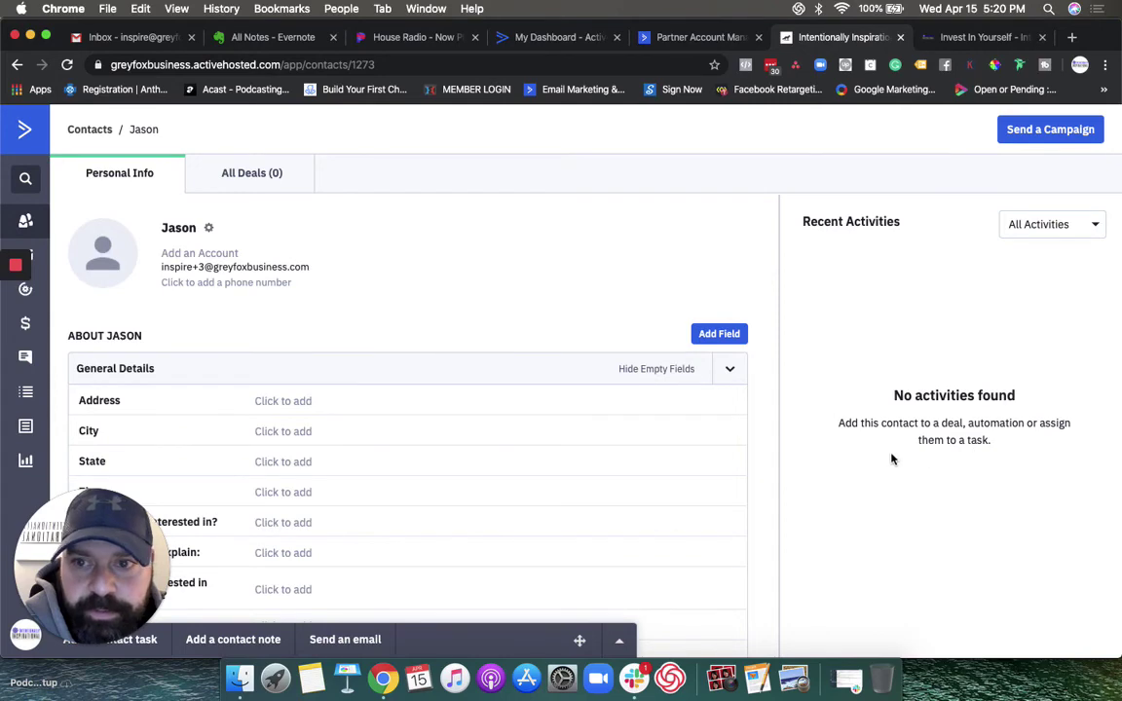
# Step: Show the contact's Conversations (1) tab with its completed Web Chat conversation dated 04/15/2020
pyautogui.scroll(-5, 421, 458)
pyautogui.scroll(-3, 420, 458)
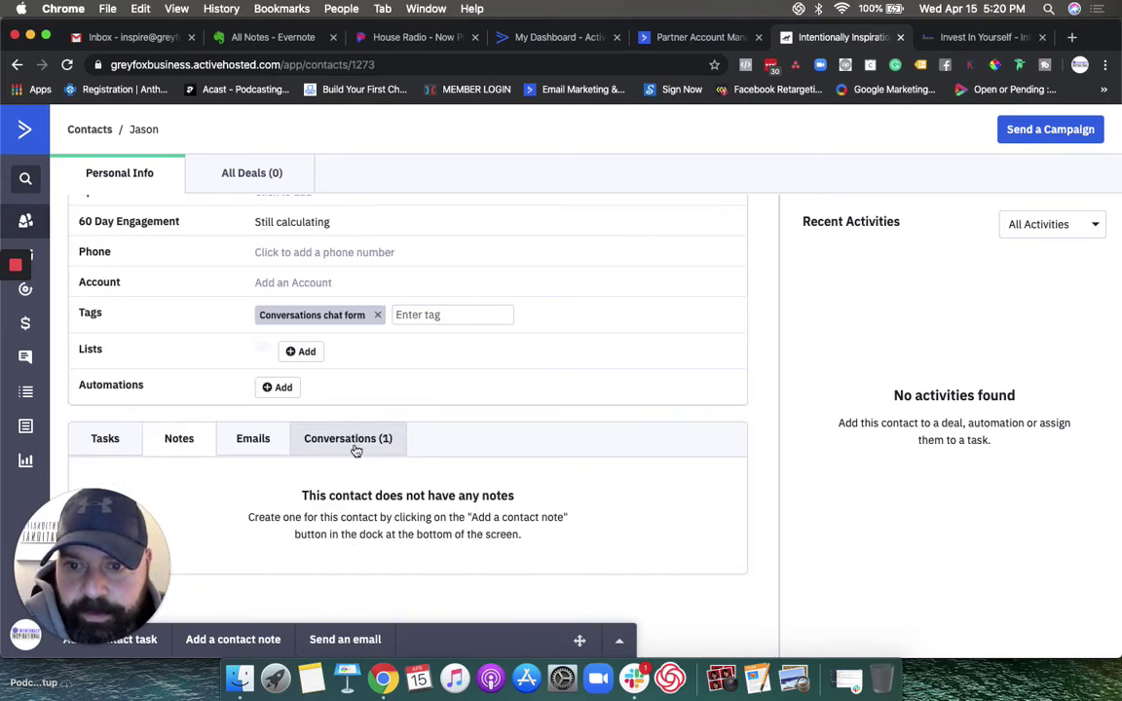
pyautogui.click(357, 451)
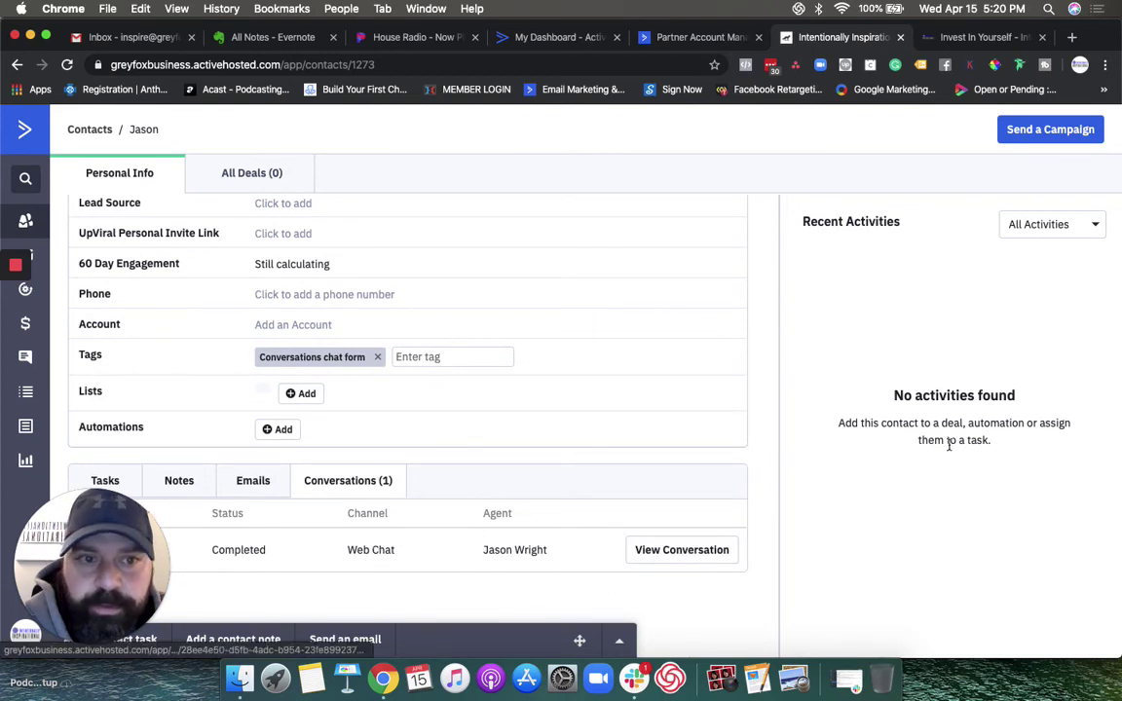
pyautogui.click(66, 64)
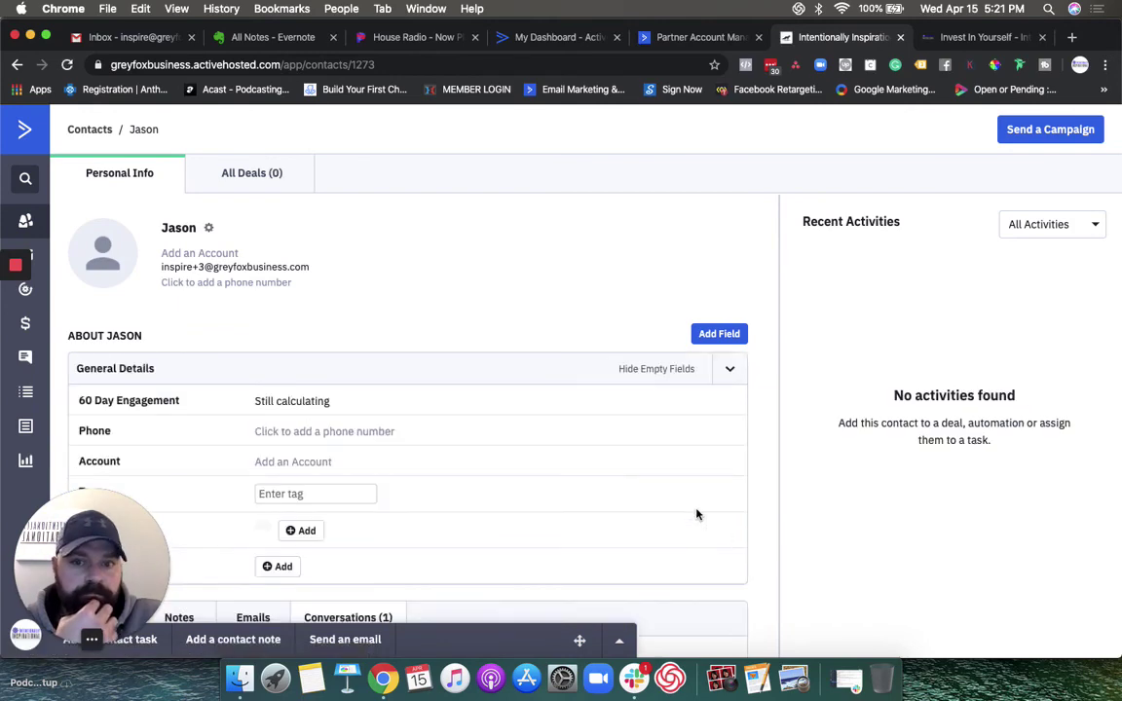
pyautogui.scroll(-5, 565, 458)
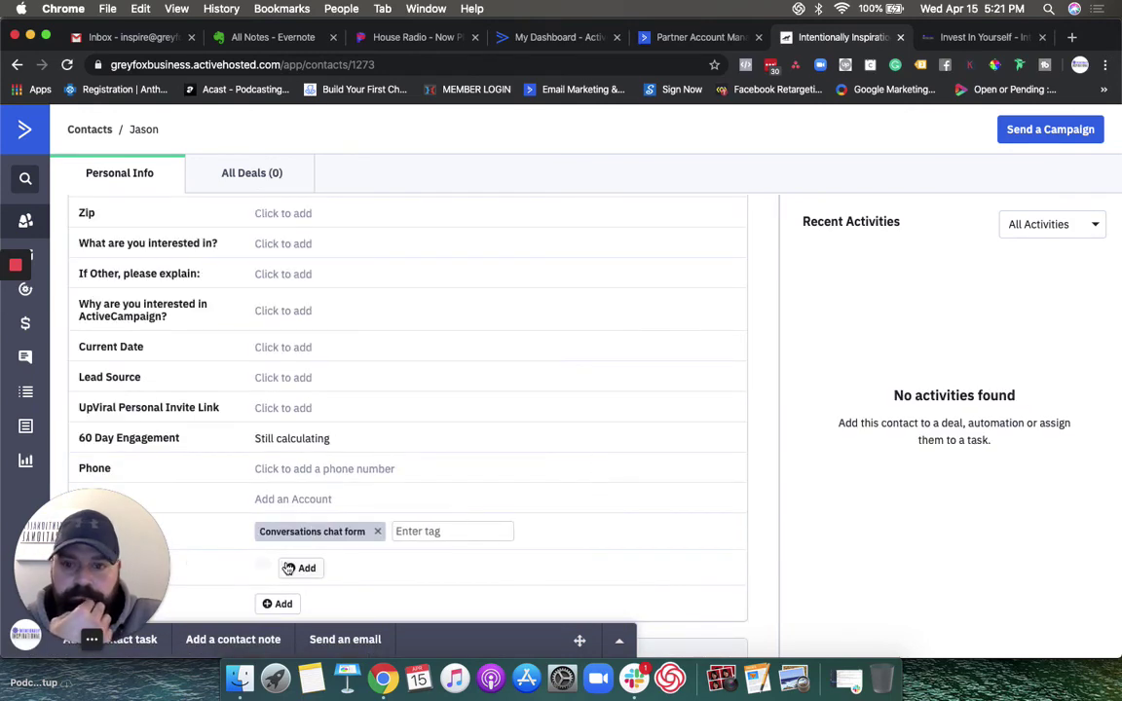
pyautogui.scroll(-4, 539, 516)
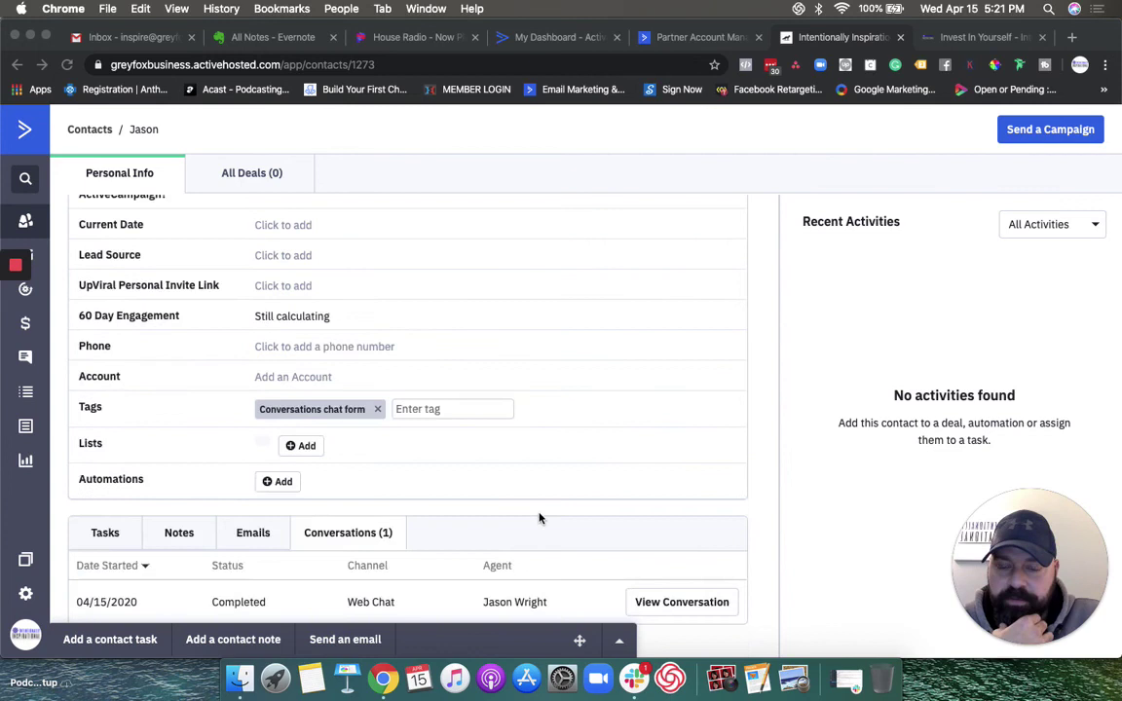
pyautogui.click(671, 556)
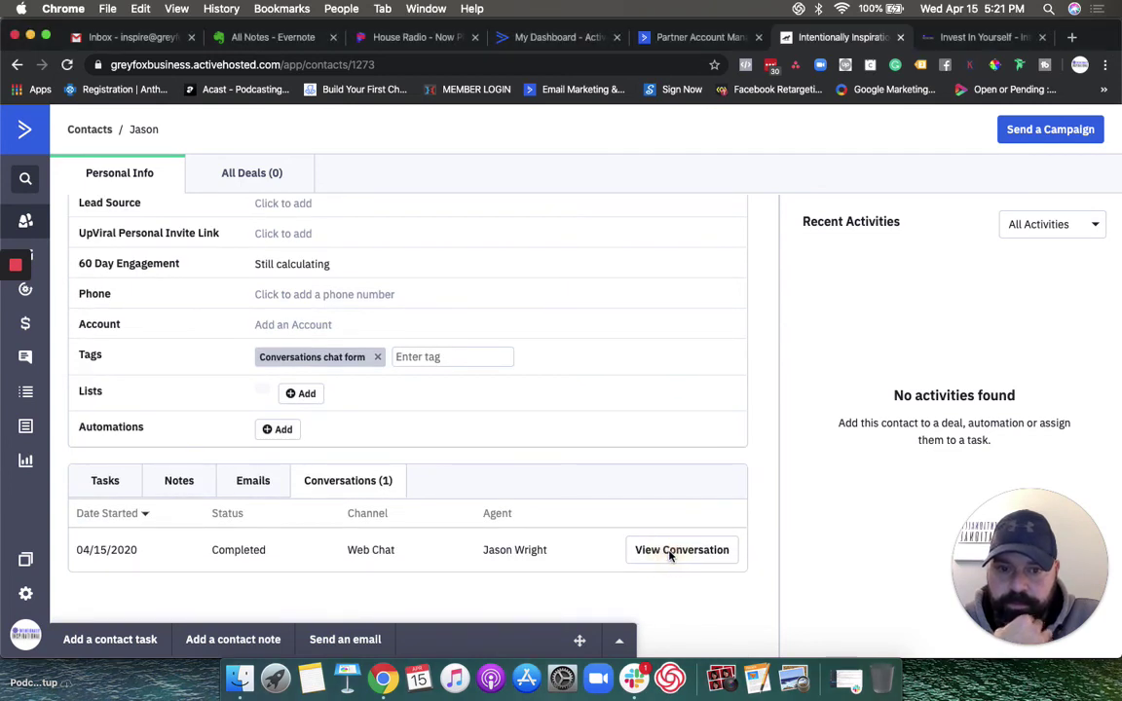
# Step: View the completed Web Chat thread in Conversations, then return to the ActiveCampaign dashboard
pyautogui.click(676, 557)
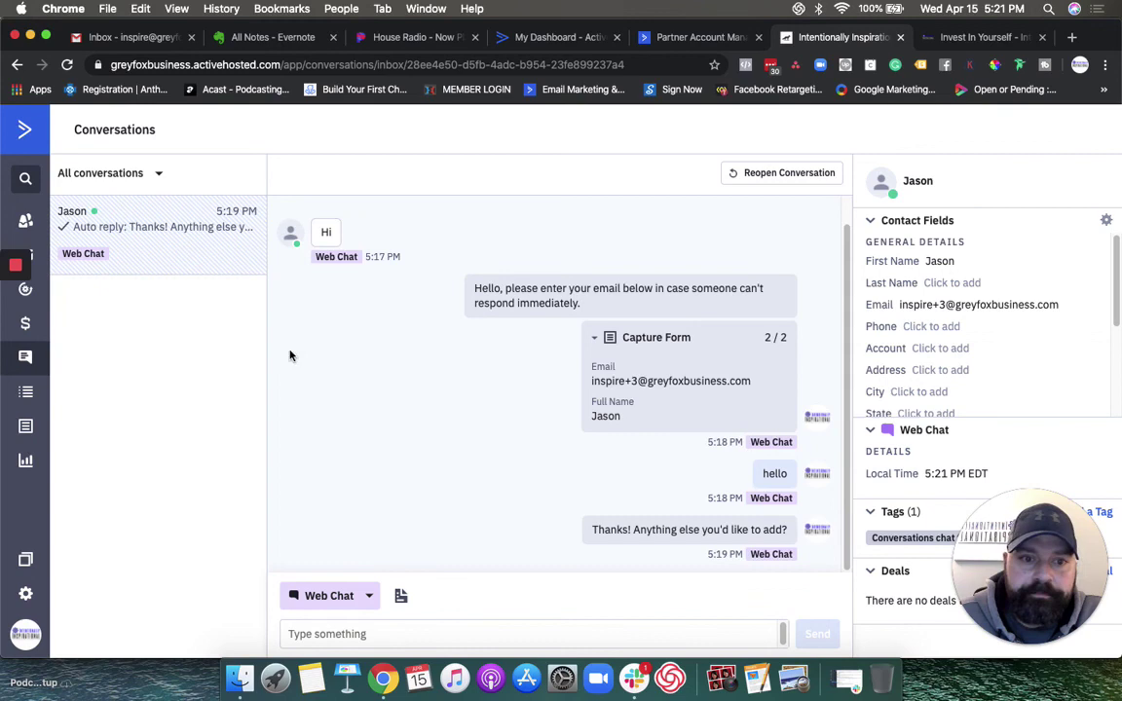
pyautogui.click(24, 127)
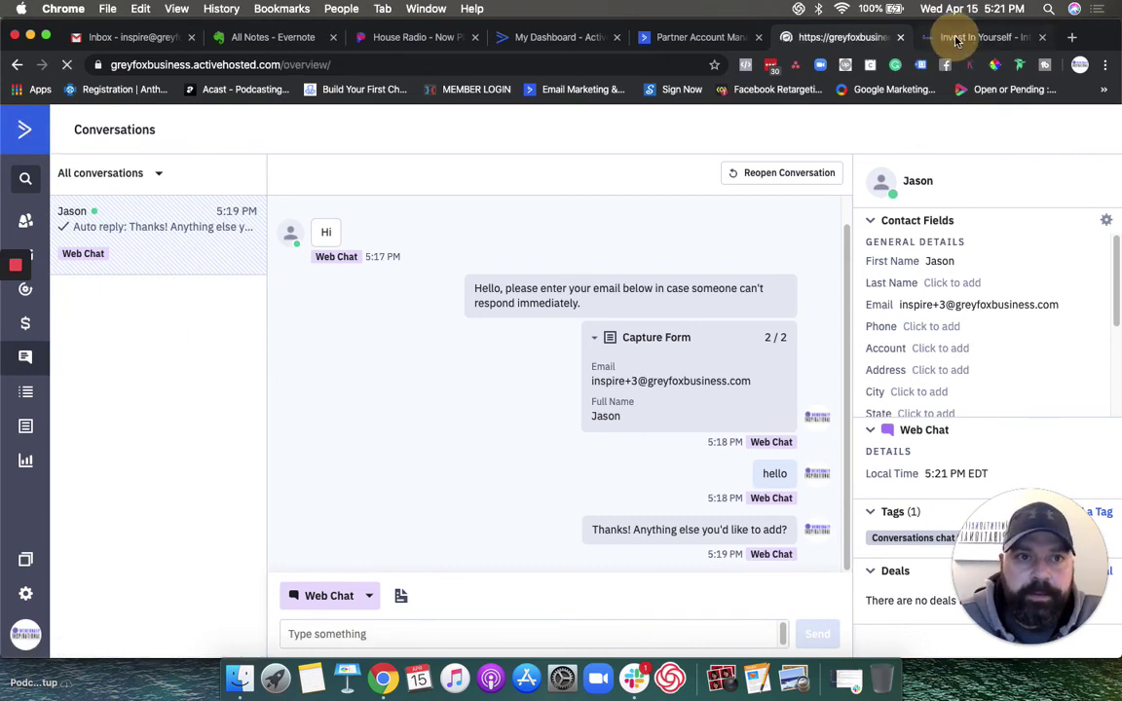
# Step: Switch to the Invest In Yourself website tab and go to the Intentionally Inspirational home page
pyautogui.click(965, 37)
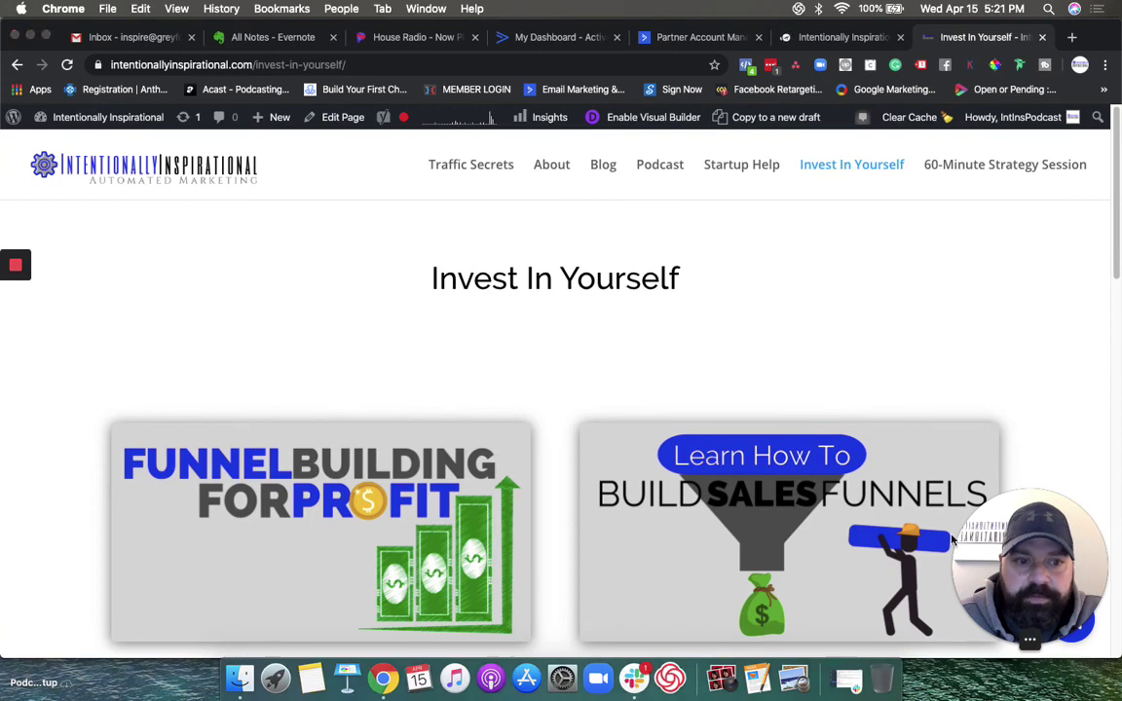
pyautogui.moveTo(982, 531); pyautogui.dragTo(47, 502)
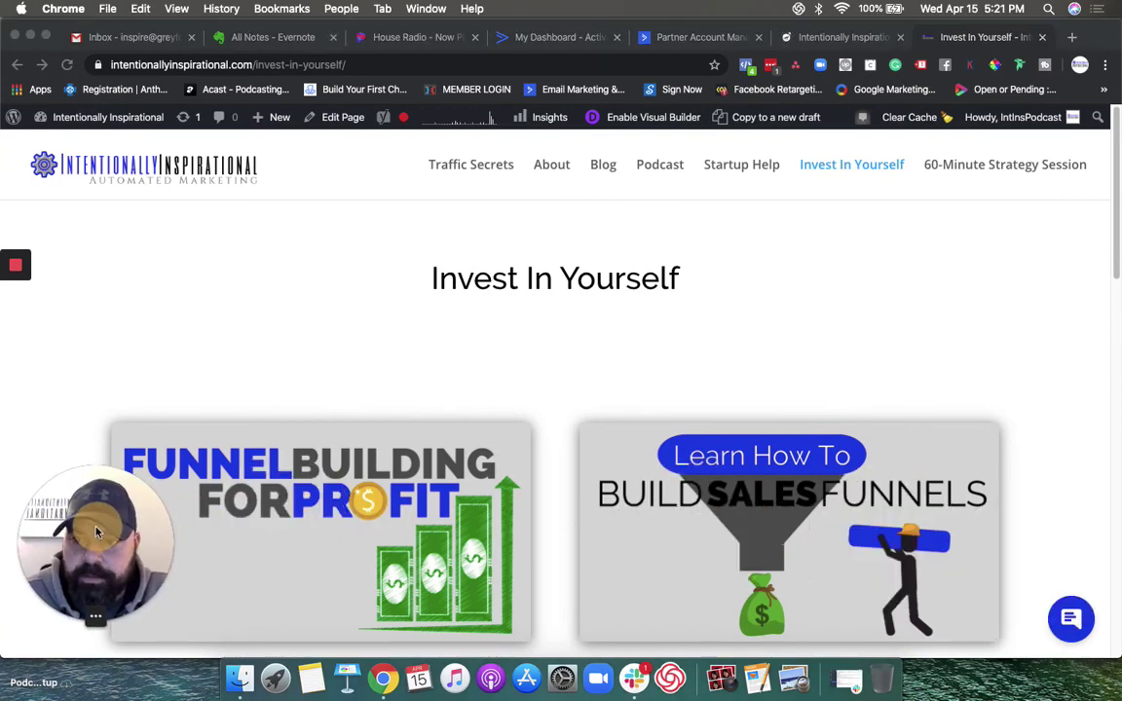
pyautogui.click(223, 174)
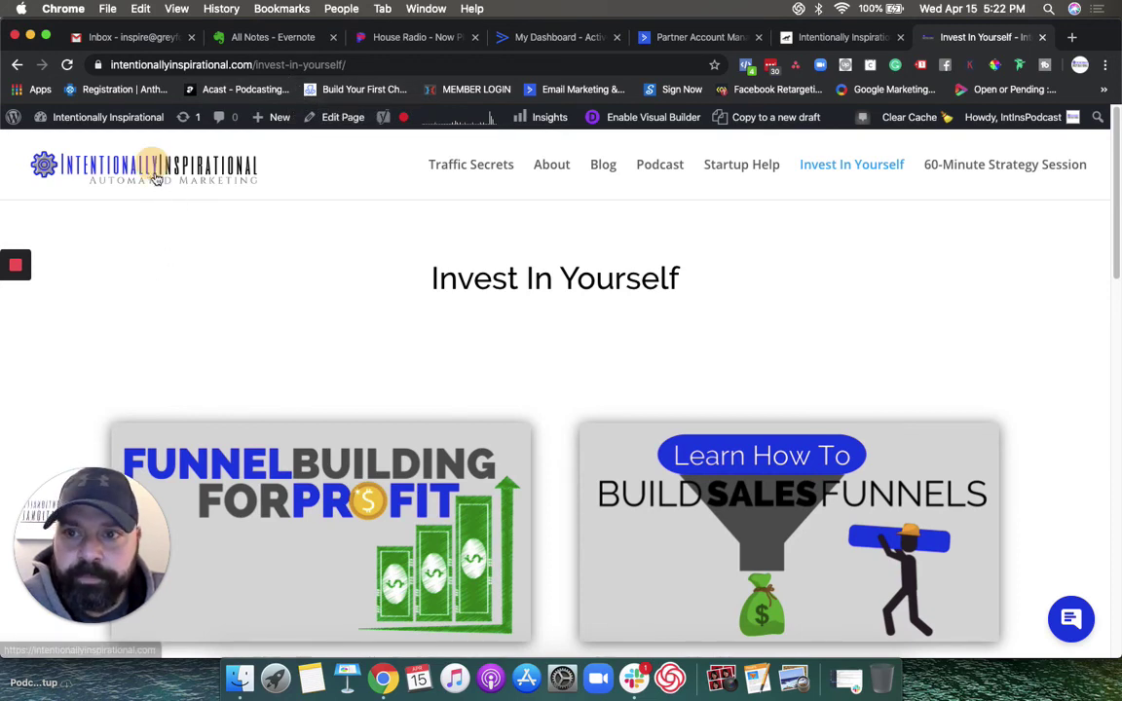
pyautogui.click(131, 146)
pyautogui.moveTo(17, 268)
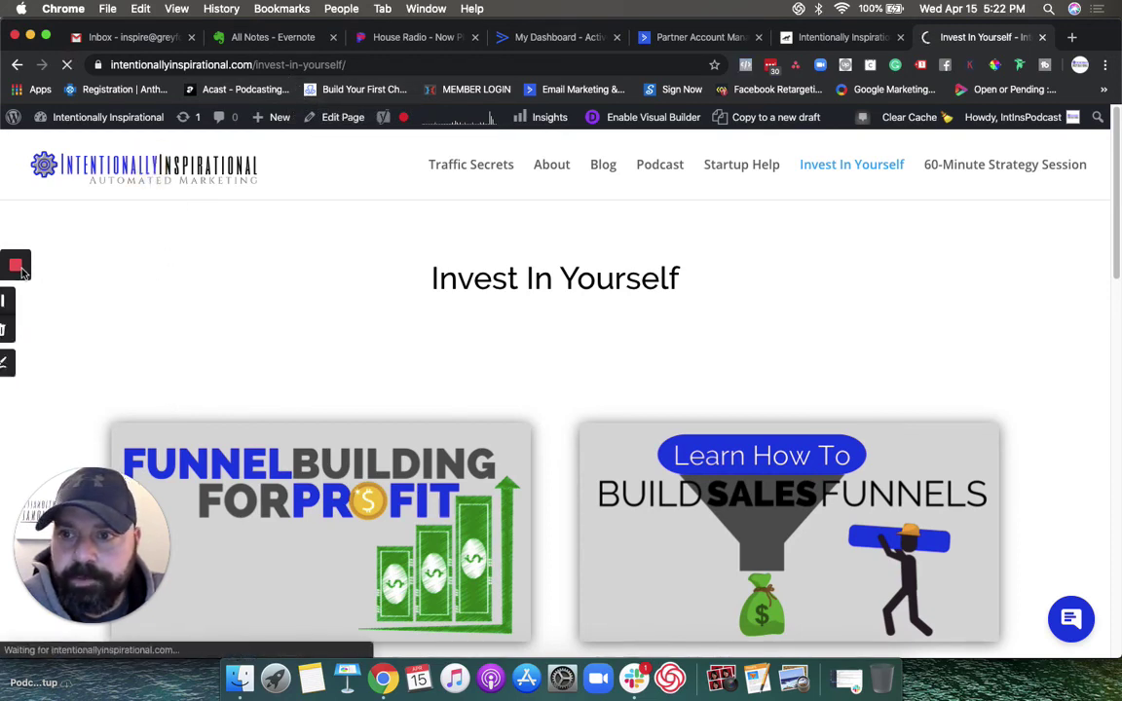